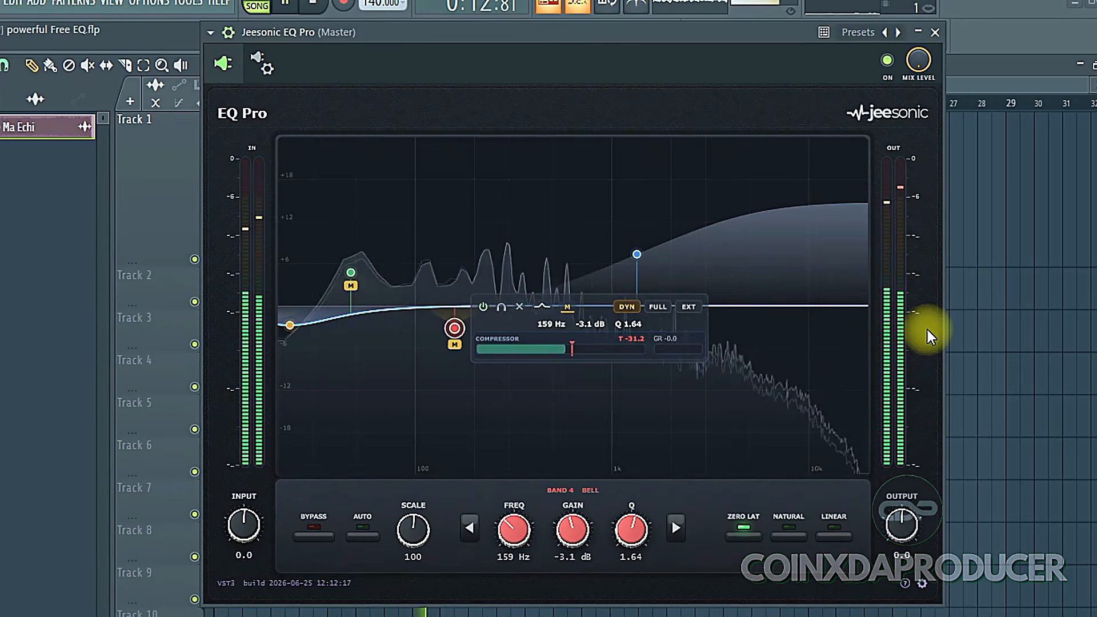
Step: Compare the master with EQ Pro switched off and on during playback, and stop the song
{"action": "left_click", "coordinate": [733, 409]}
{"action": "left_click", "coordinate": [887, 60]}
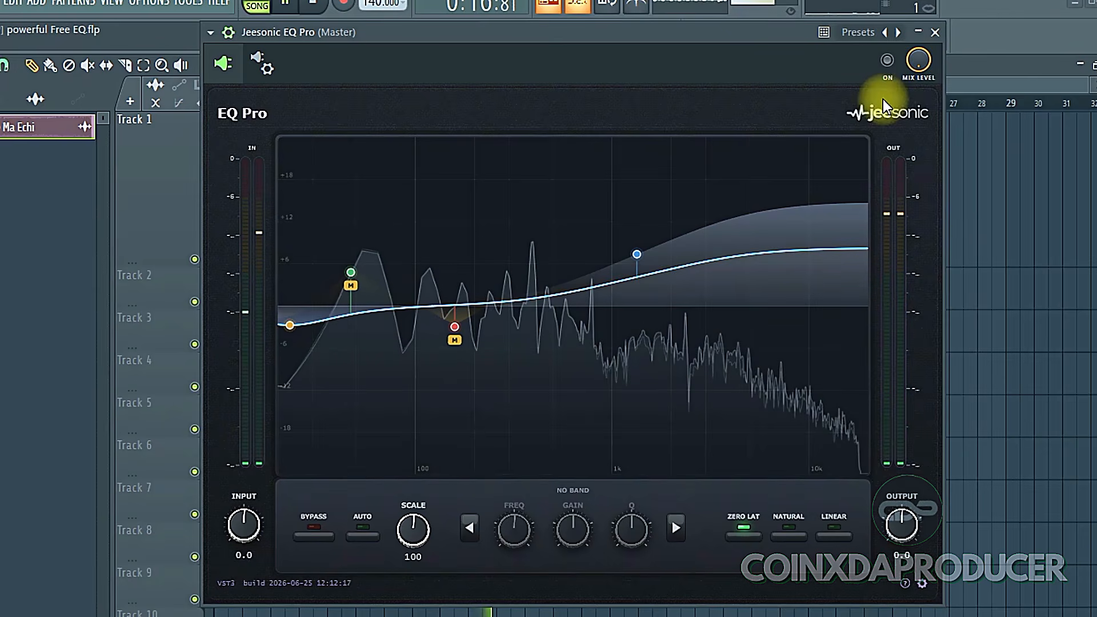
{"action": "left_click", "coordinate": [887, 60]}
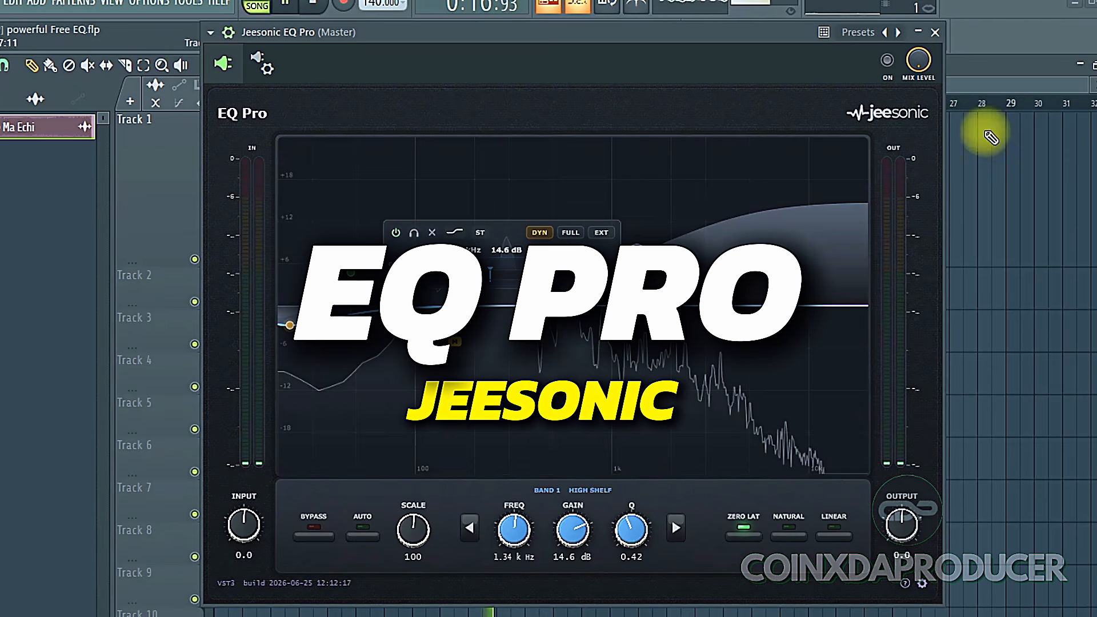
{"action": "left_click", "coordinate": [890, 64]}
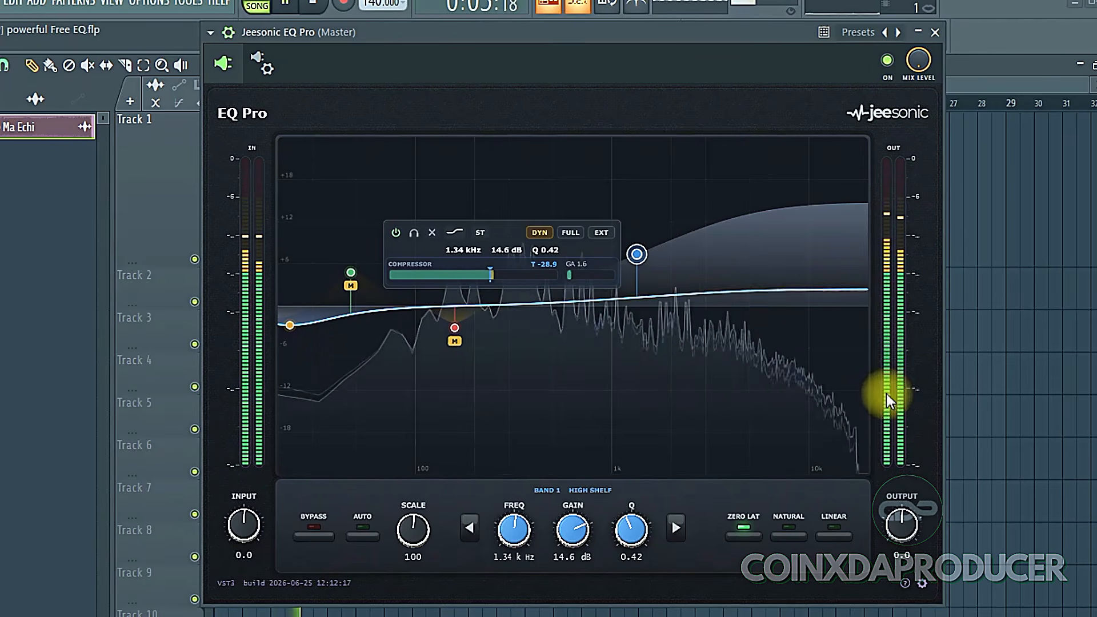
{"action": "left_click", "coordinate": [576, 32]}
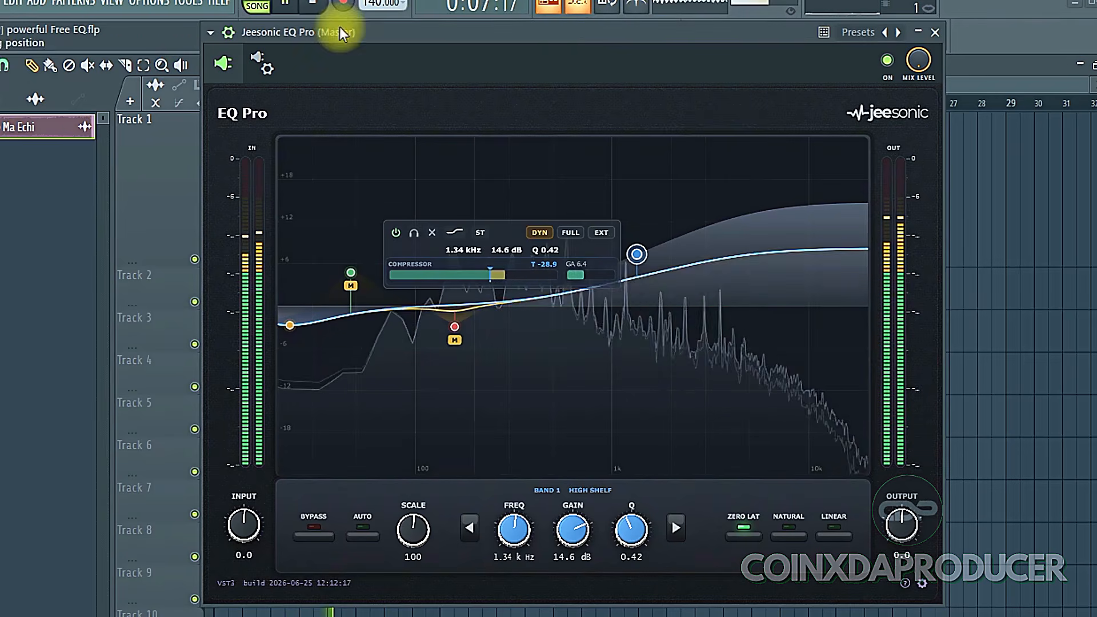
{"action": "left_click", "coordinate": [312, 4]}
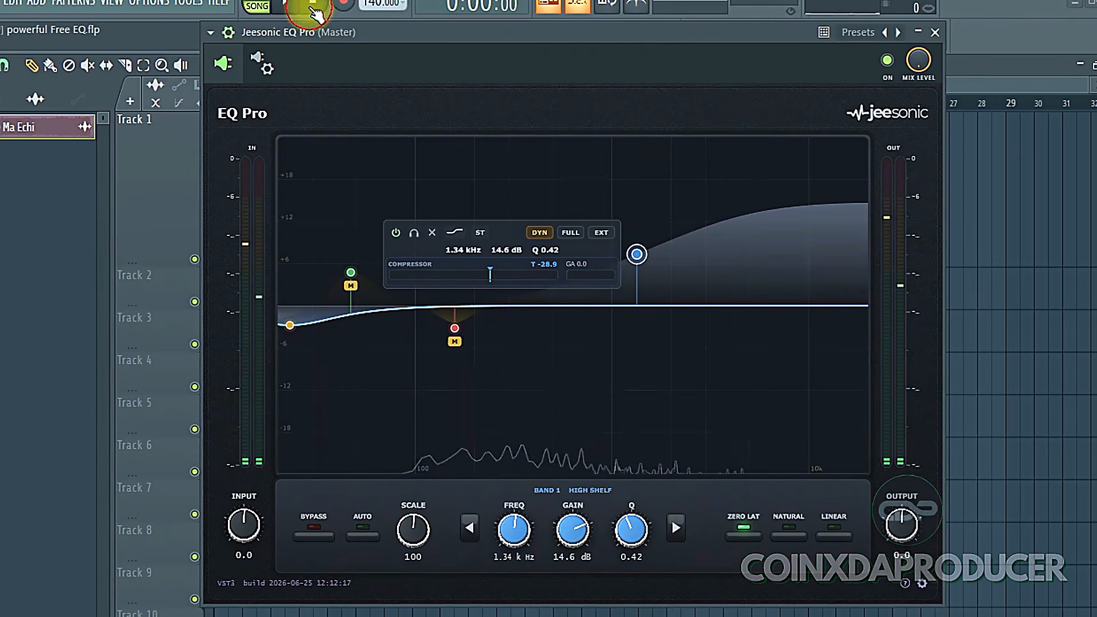
Step: Replay the song from the start with EQ Pro off, and alternate it on and off to hear the difference
{"action": "left_click", "coordinate": [887, 59]}
{"action": "left_click", "coordinate": [284, 5]}
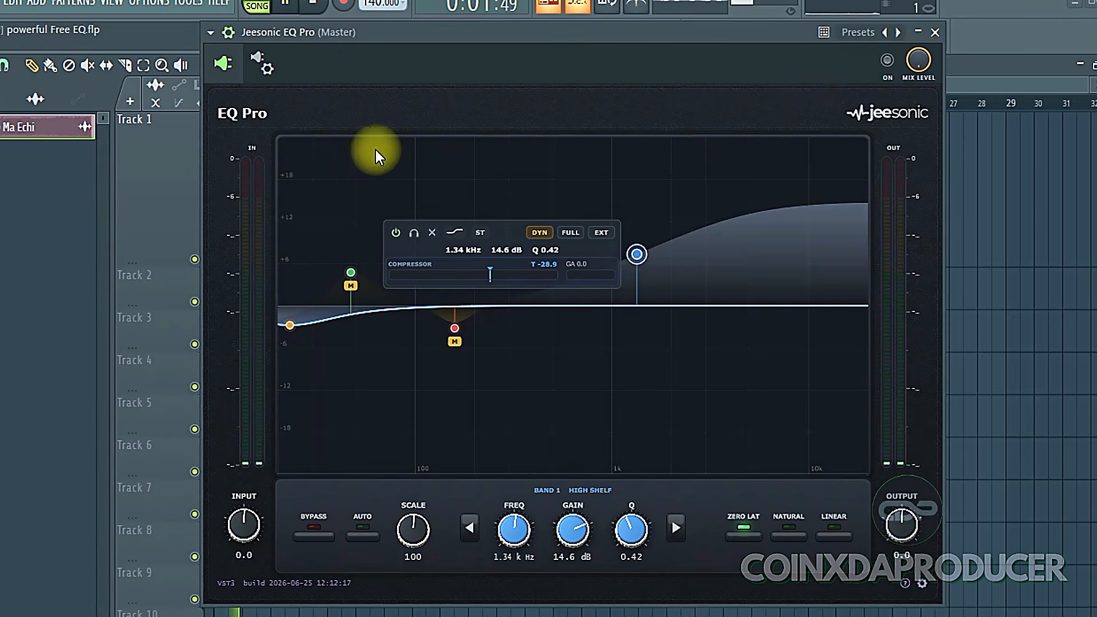
{"action": "left_click", "coordinate": [651, 431]}
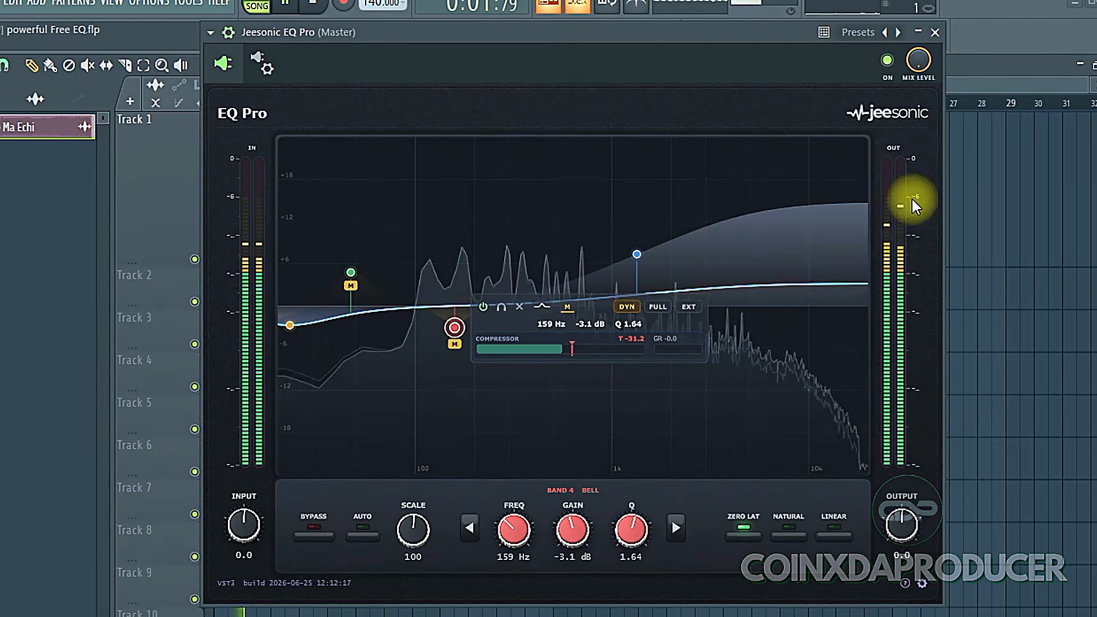
{"action": "left_click", "coordinate": [889, 61]}
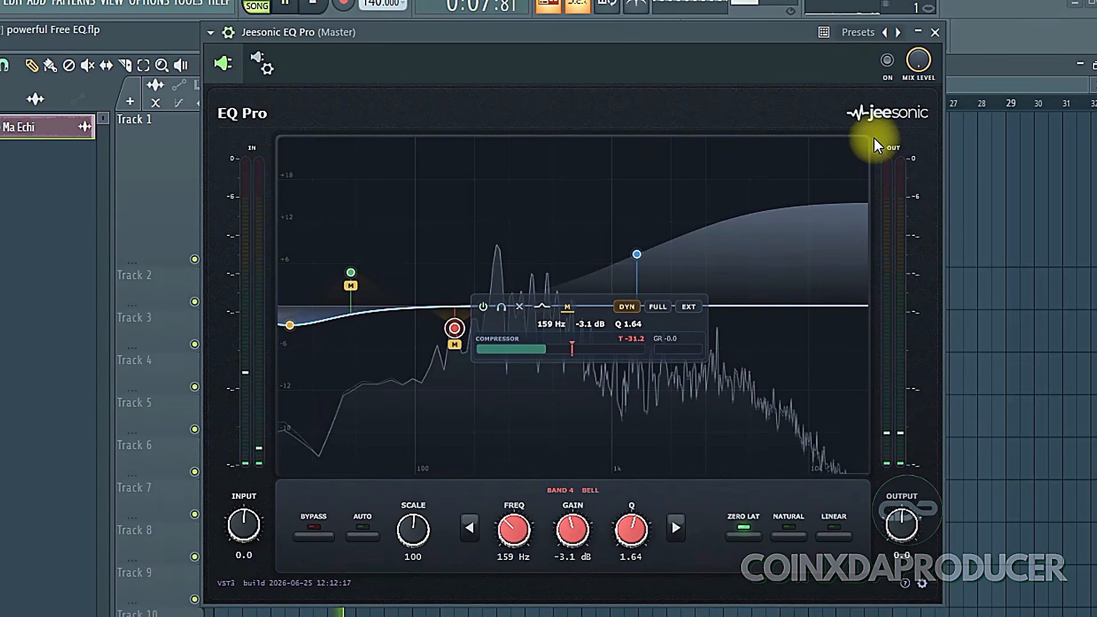
{"action": "left_click", "coordinate": [887, 62]}
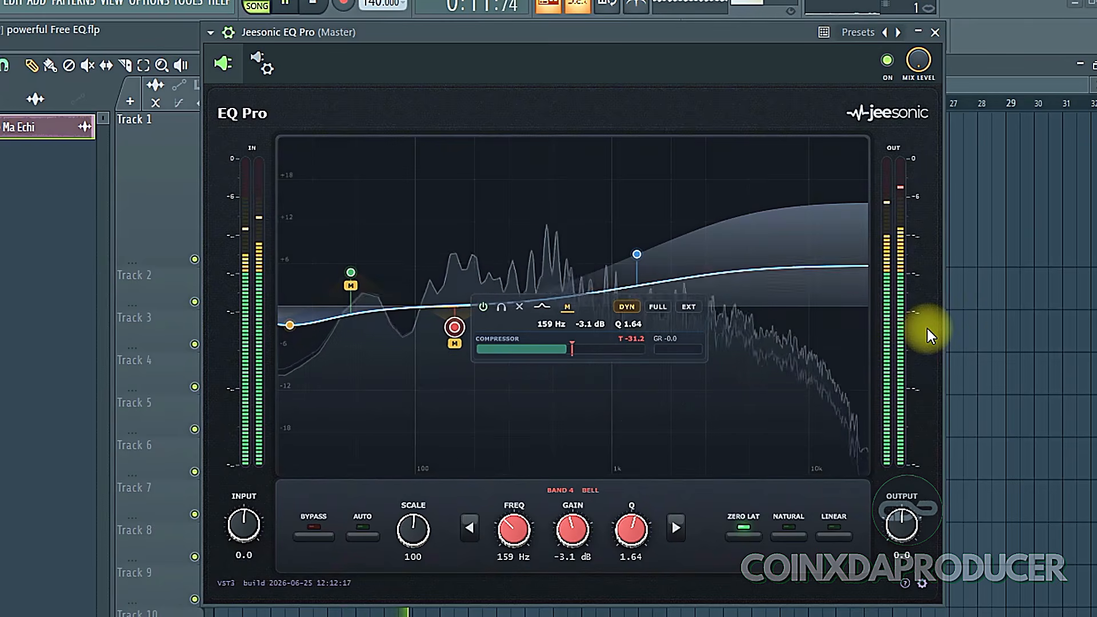
{"action": "left_click", "coordinate": [739, 417]}
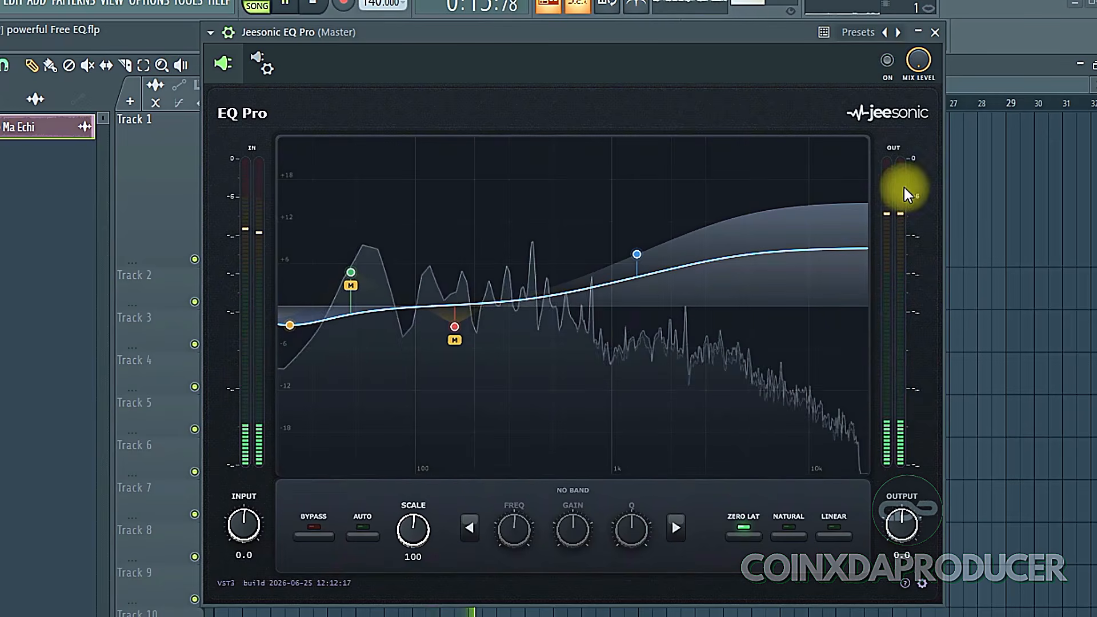
{"action": "left_click", "coordinate": [888, 60]}
{"action": "left_click", "coordinate": [892, 68]}
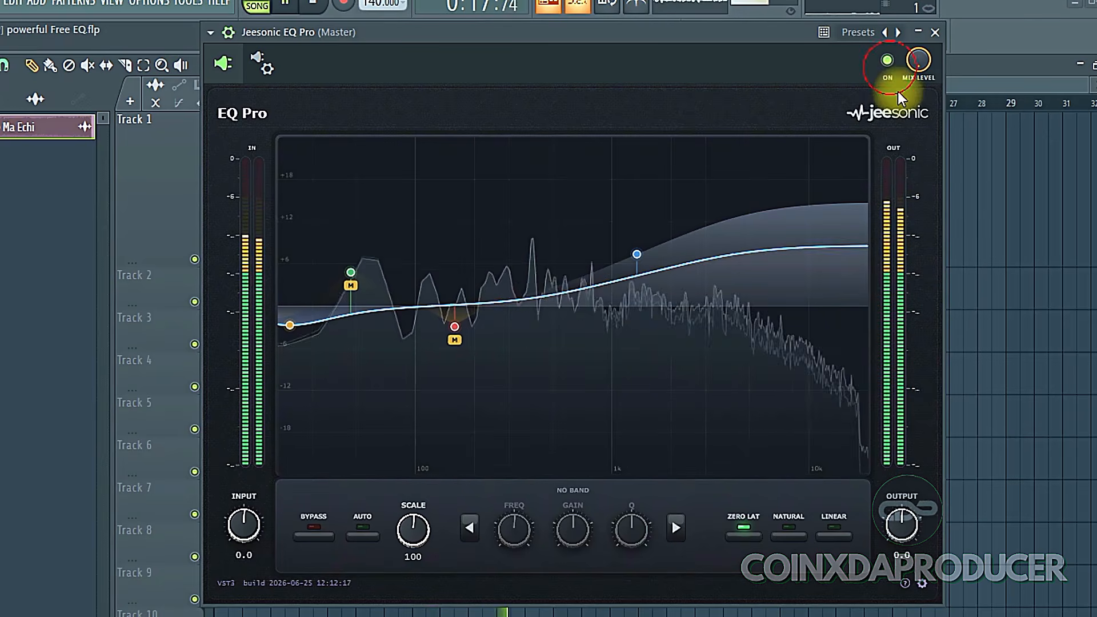
{"action": "key", "text": "space"}
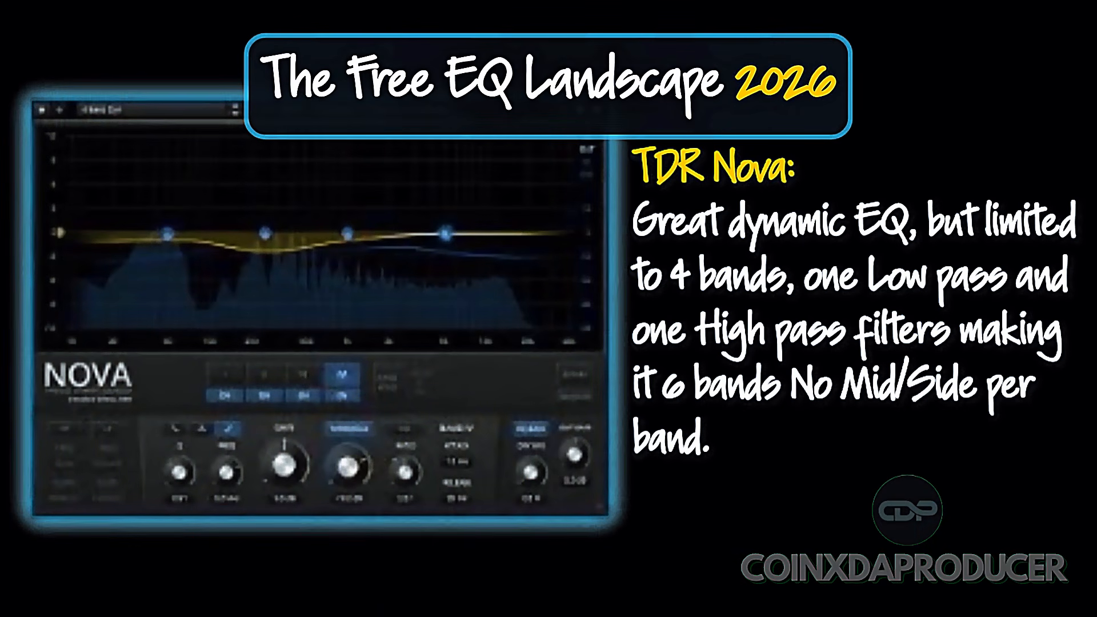
Step: Enable the high-pass and low-pass filters in the TDR Nova equalizer
{"action": "left_click", "coordinate": [187, 477]}
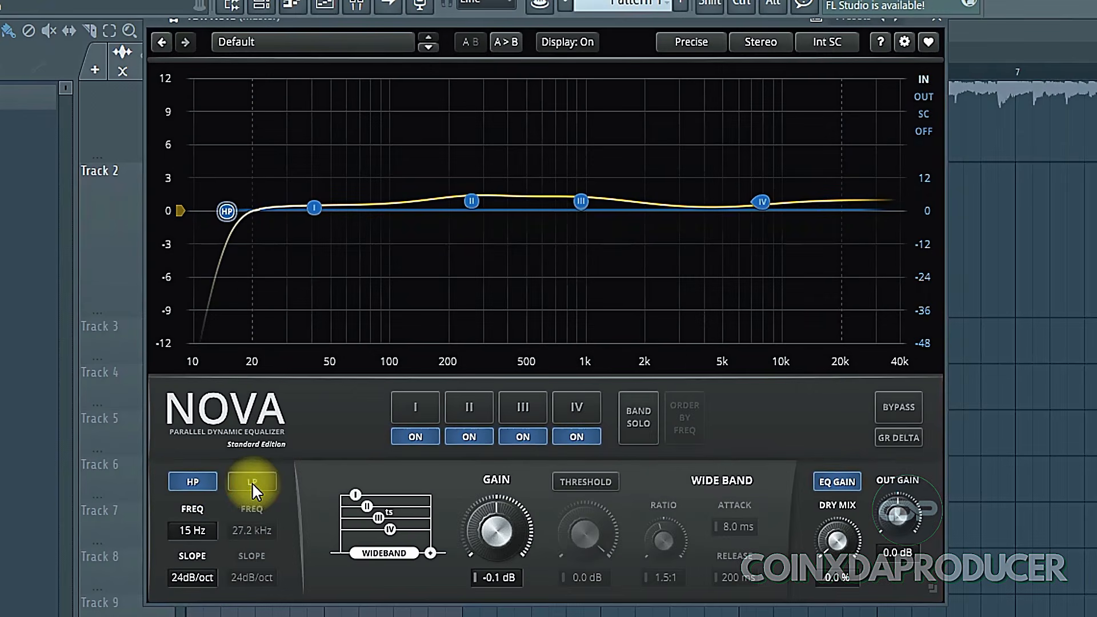
{"action": "left_click", "coordinate": [252, 483]}
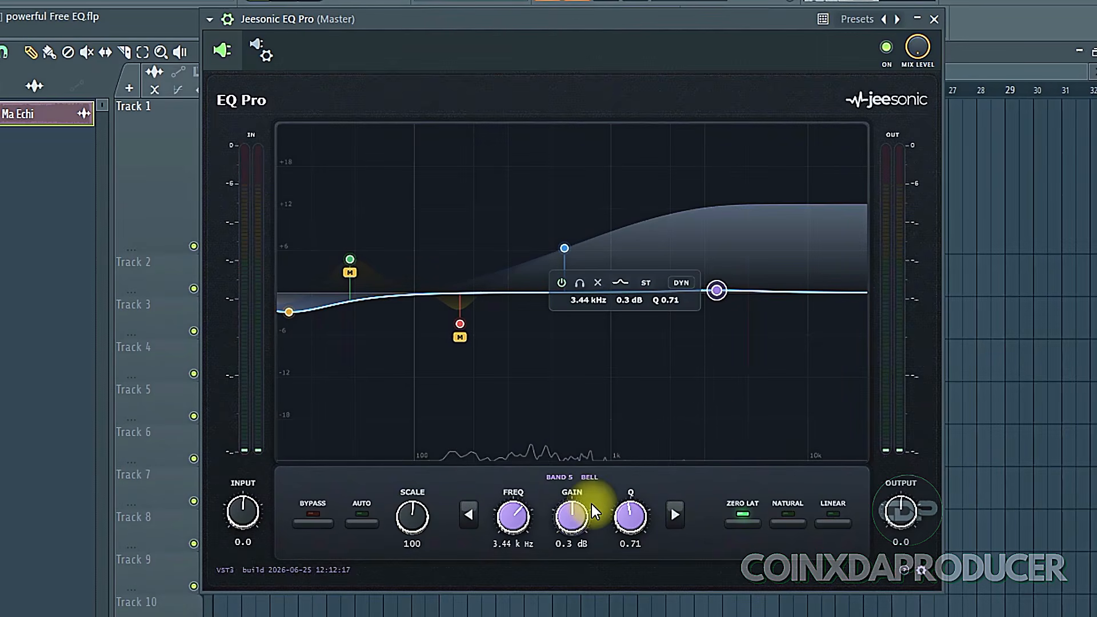
Step: In EQ Pro, move bell band 5 to about 3.37 kHz and set its gain to 4 dB
{"action": "mouse_move", "coordinate": [723, 293]}
{"action": "left_mouse_down"}
{"action": "mouse_move", "coordinate": [728, 156]}
{"action": "mouse_move", "coordinate": [723, 295]}
{"action": "mouse_move", "coordinate": [724, 277]}
{"action": "left_mouse_up"}
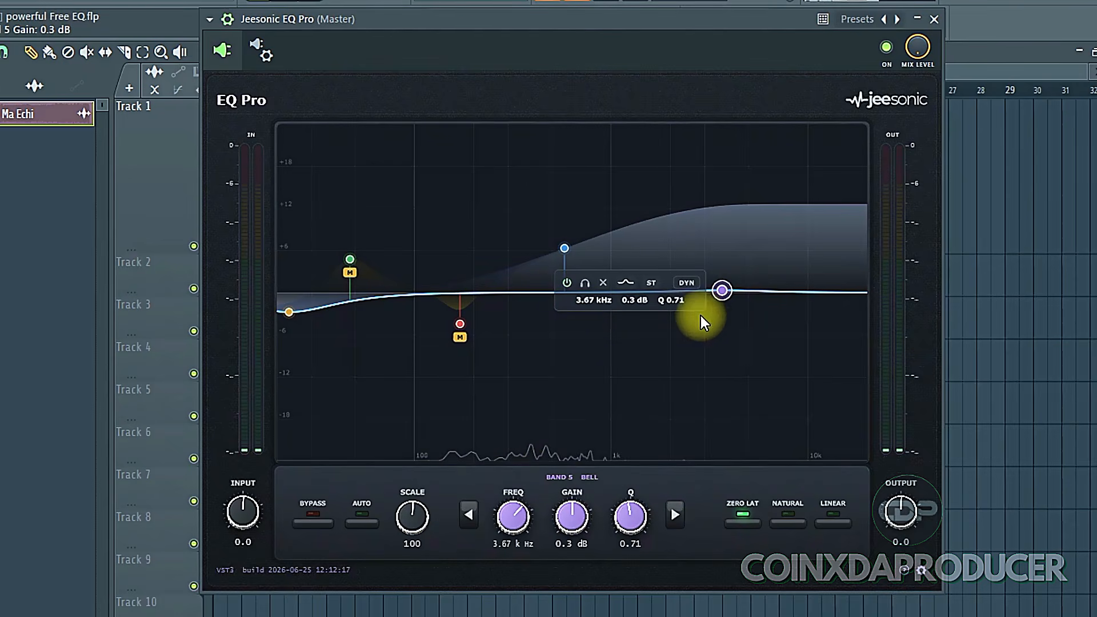
{"action": "mouse_move", "coordinate": [725, 290]}
{"action": "left_mouse_down"}
{"action": "mouse_move", "coordinate": [723, 229]}
{"action": "mouse_move", "coordinate": [710, 248]}
{"action": "mouse_move", "coordinate": [714, 281]}
{"action": "left_mouse_up"}
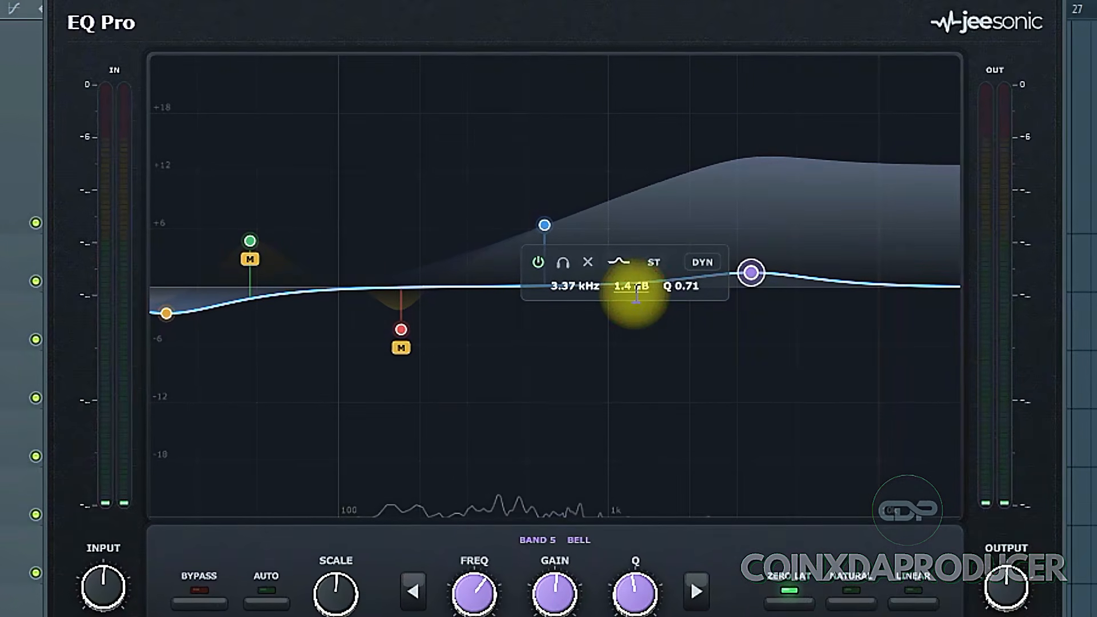
{"action": "double_click", "coordinate": [636, 293]}
{"action": "type", "text": "4"}
{"action": "key", "text": "Return"}
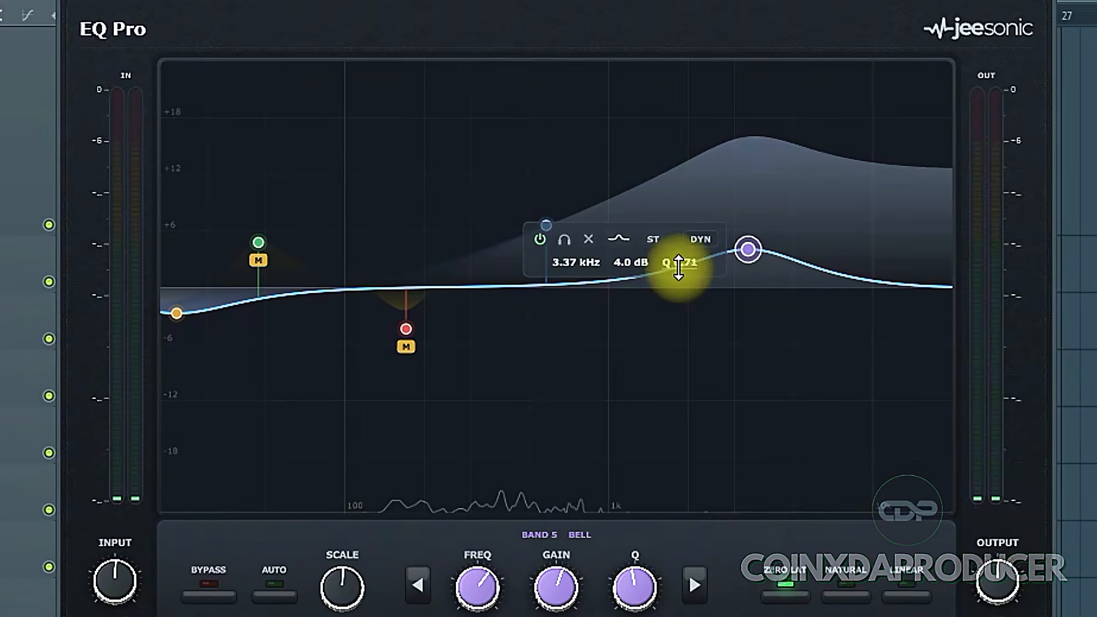
Step: Set band 5's Q to 2.0 and raise its gain to about 6.3 dB
{"action": "double_click", "coordinate": [672, 264]}
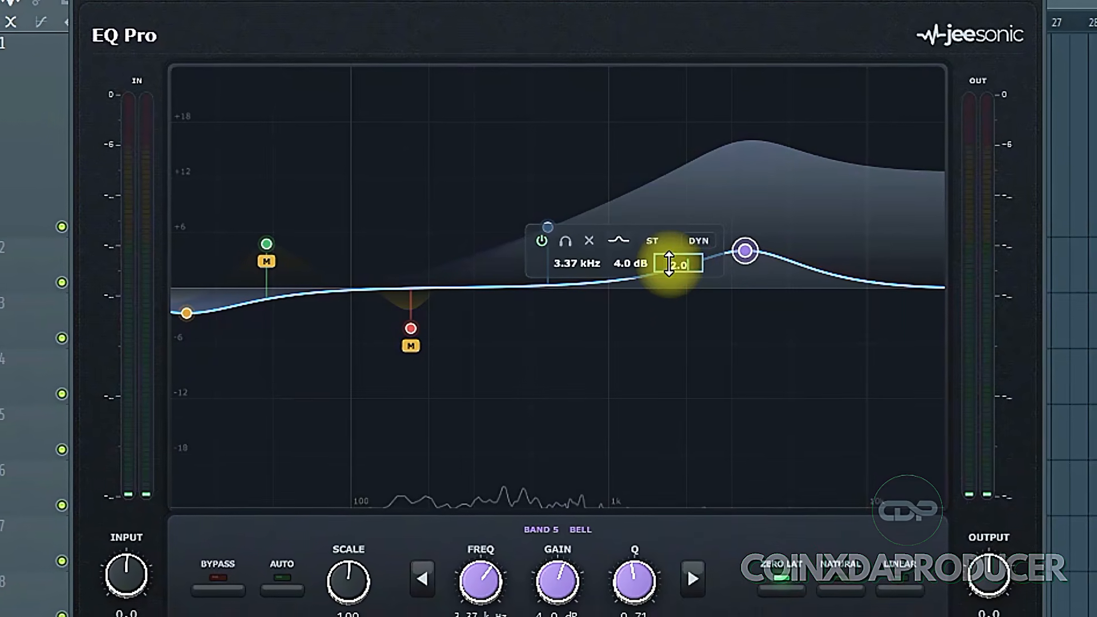
{"action": "type", "text": "2.0"}
{"action": "key", "text": "Return"}
{"action": "left_click", "coordinate": [835, 355]}
{"action": "left_click_drag", "start_coordinate": [745, 252], "coordinate": [743, 234]}
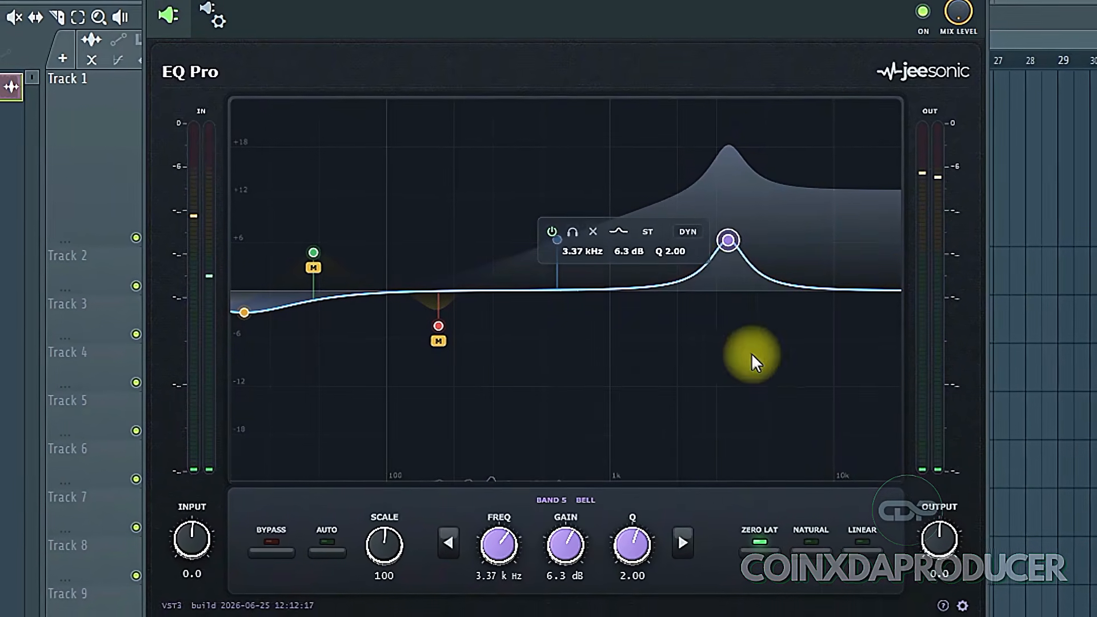
Step: Turn on dynamic mode for band 5 and check its full compressor settings
{"action": "left_click", "coordinate": [688, 232]}
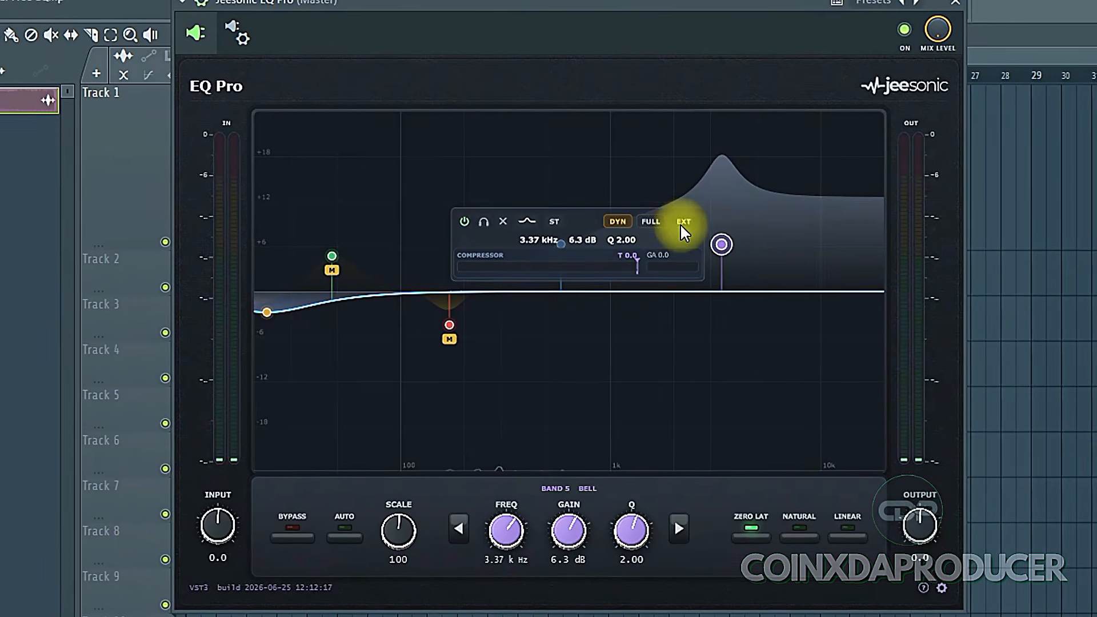
{"action": "left_click", "coordinate": [652, 223]}
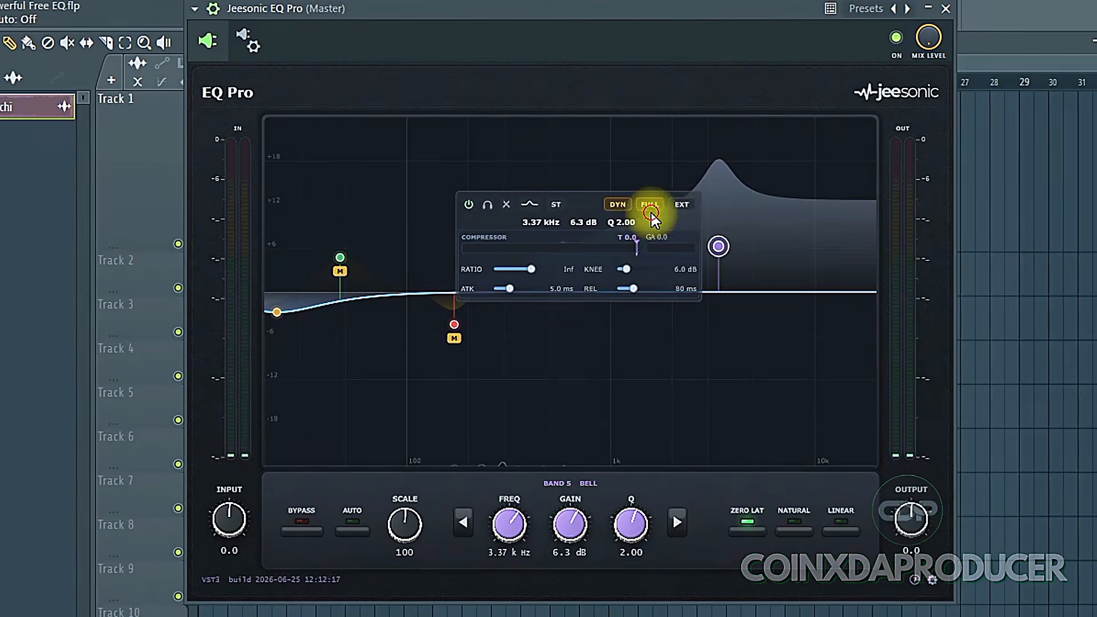
{"action": "left_click", "coordinate": [650, 205]}
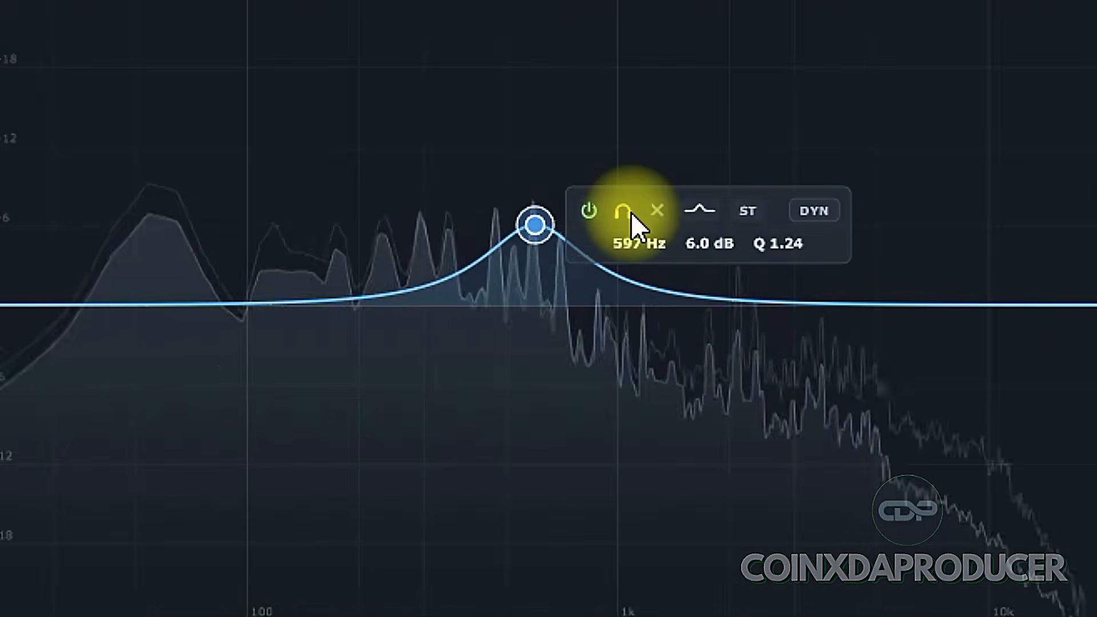
Step: Move bell band 1 to about 3.14 kHz and 5.7 dB, widening its Q to about 0.53
{"action": "left_click_drag", "start_coordinate": [534, 225], "coordinate": [807, 241]}
{"action": "scroll", "coordinate": [808, 228], "scroll_direction": "down", "scroll_amount": 3}
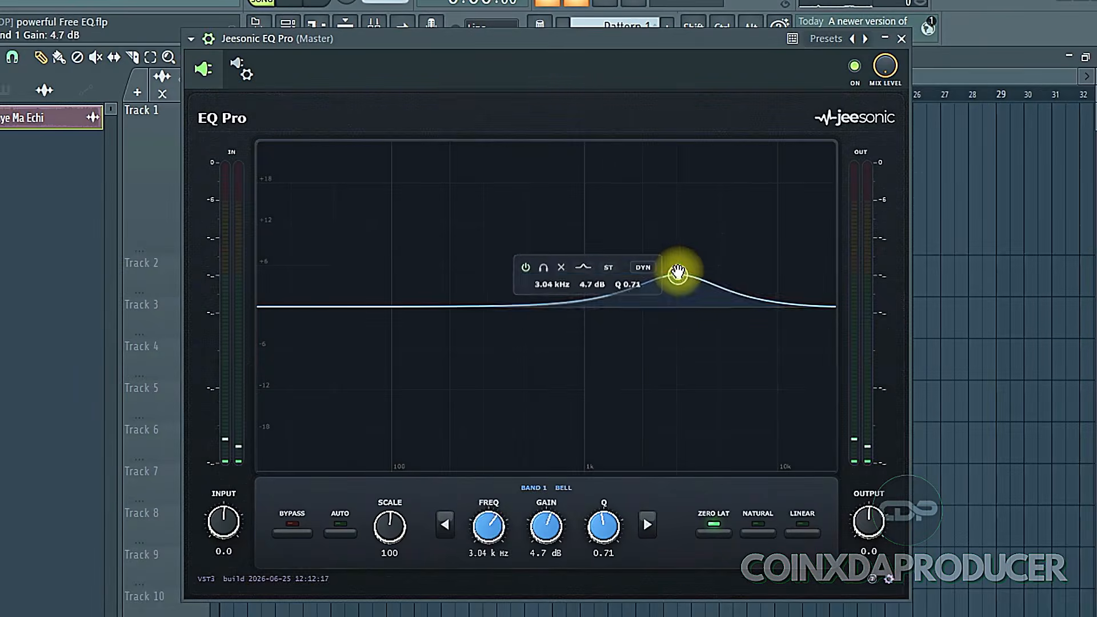
{"action": "double_click", "coordinate": [572, 260]}
{"action": "scroll", "coordinate": [816, 237], "scroll_direction": "up", "scroll_amount": 2}
{"action": "left_click_drag", "start_coordinate": [816, 236], "coordinate": [821, 247]}
{"action": "scroll", "coordinate": [820, 247], "scroll_direction": "down", "scroll_amount": 3}
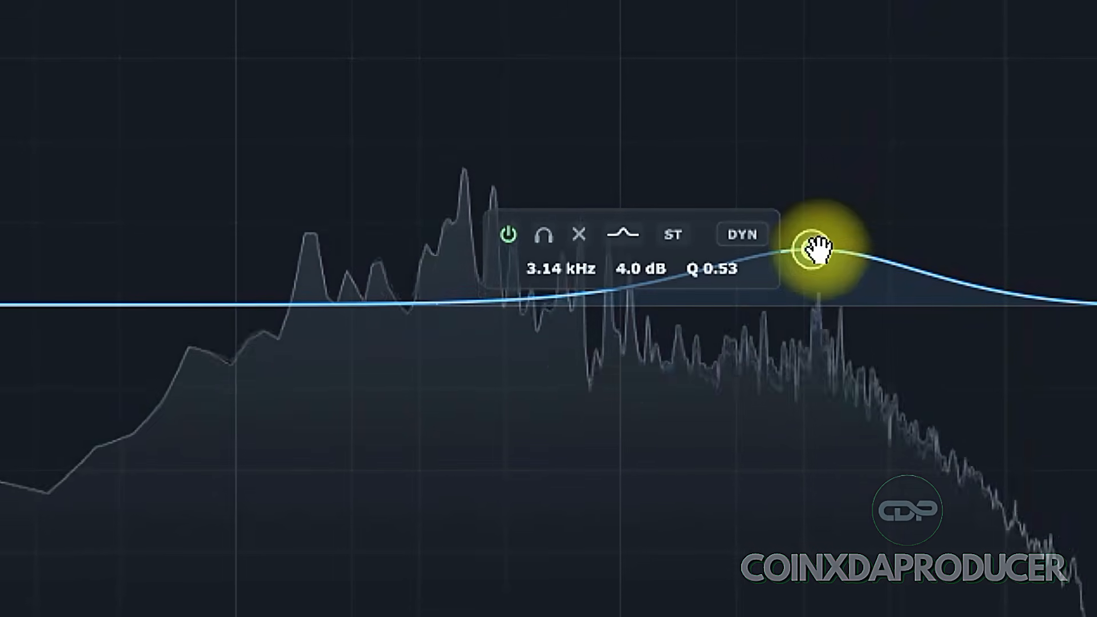
{"action": "left_click_drag", "start_coordinate": [816, 247], "coordinate": [811, 230]}
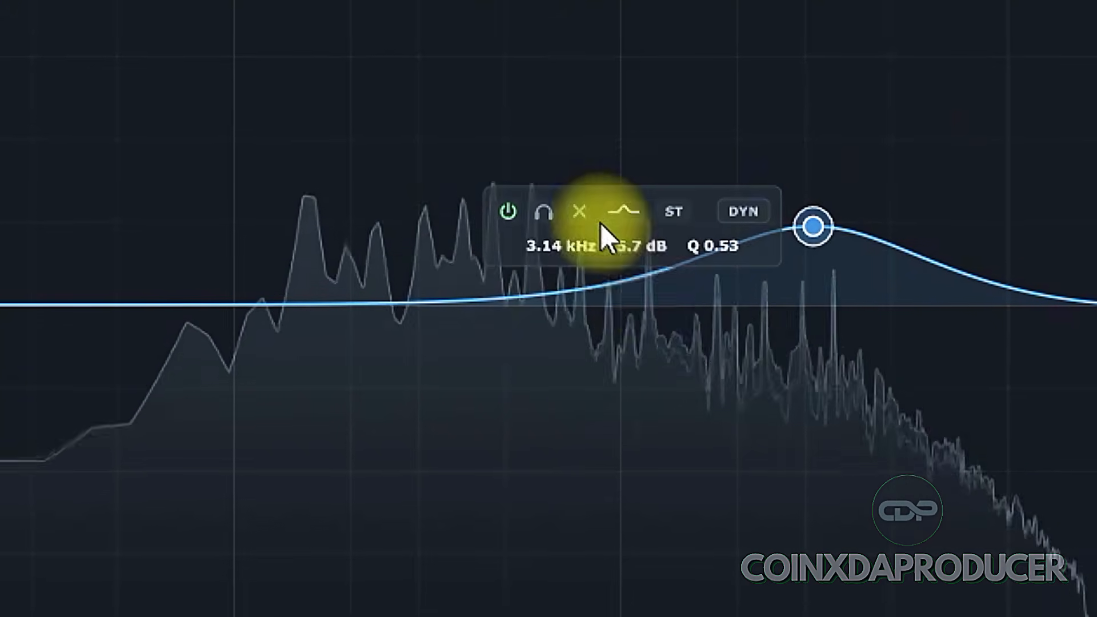
Step: Solo band 1 while sweeping it to about 4.46 kHz at 5.3 dB, and adjust its gain with solo off
{"action": "left_click", "coordinate": [558, 222]}
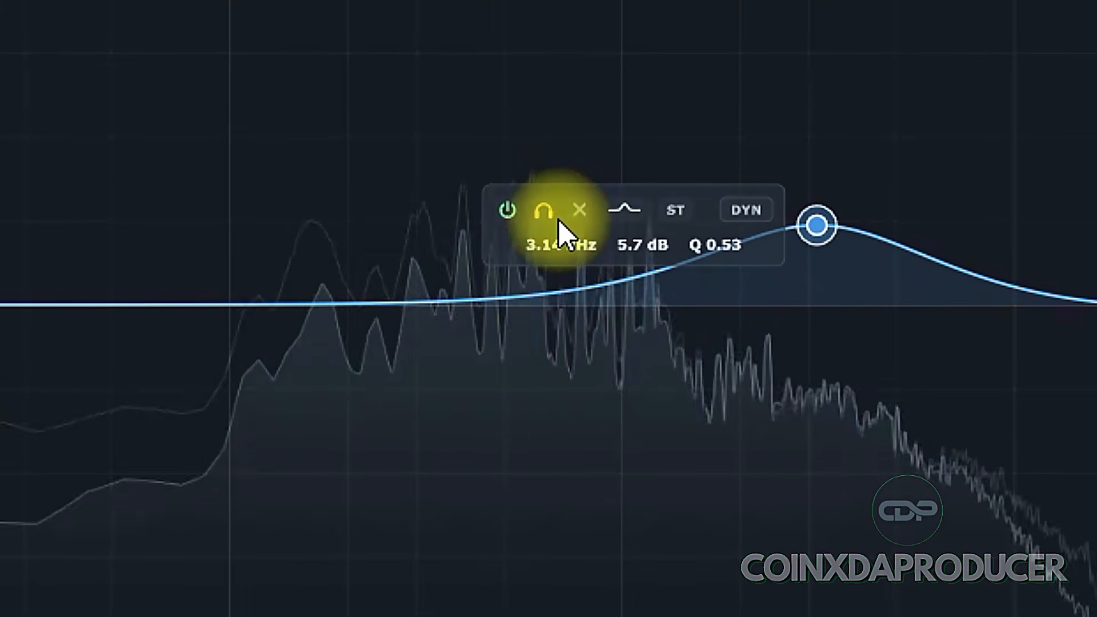
{"action": "left_click_drag", "start_coordinate": [816, 225], "coordinate": [862, 231]}
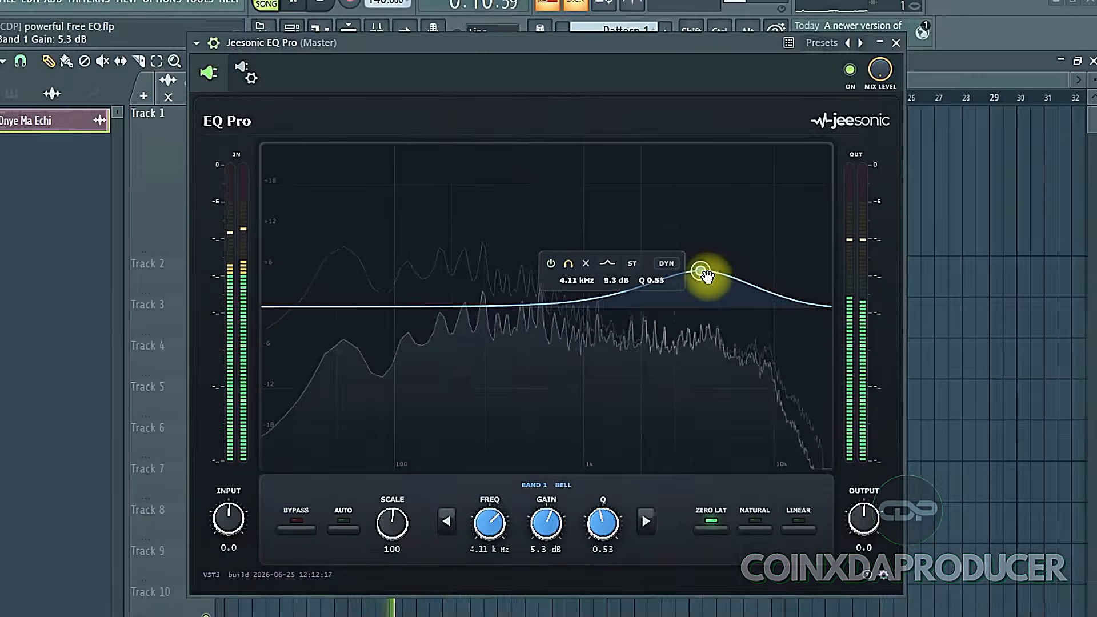
{"action": "left_click_drag", "start_coordinate": [707, 277], "coordinate": [713, 275]}
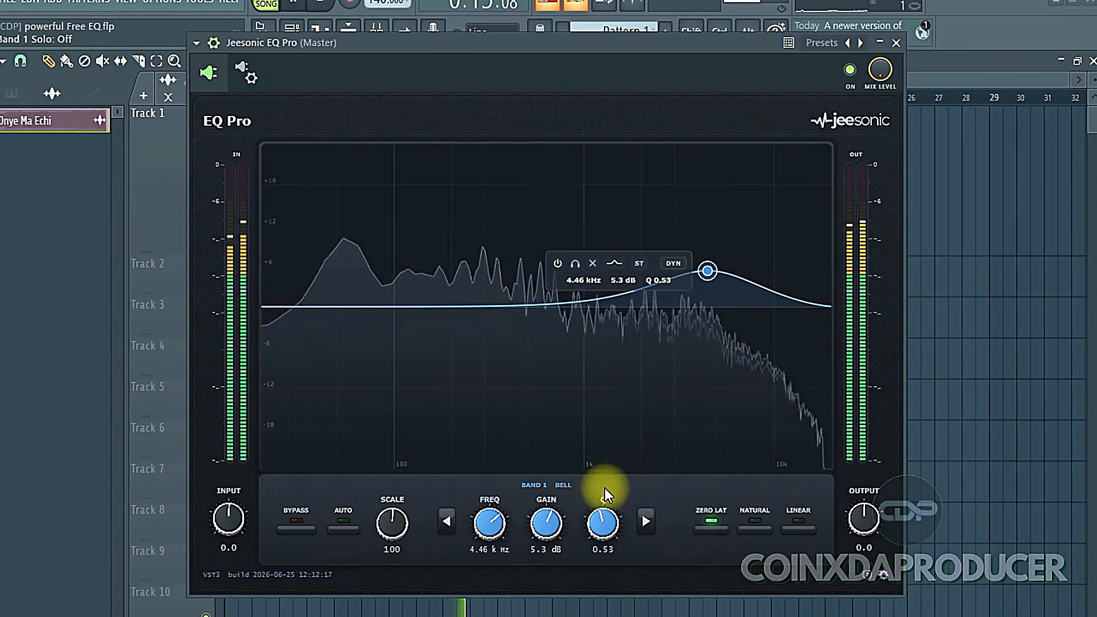
{"action": "left_click_drag", "start_coordinate": [541, 522], "coordinate": [544, 525]}
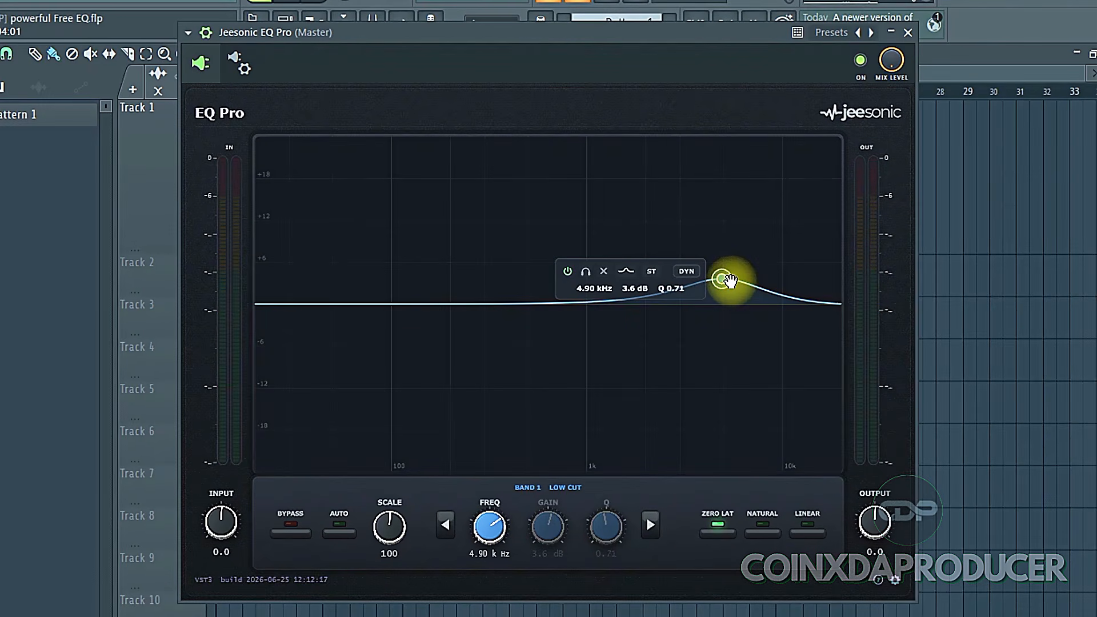
Step: Change the bell band to a low cut with a 96 dB/oct slope and move it to about 110 Hz
{"action": "left_click_drag", "start_coordinate": [723, 279], "coordinate": [505, 260]}
{"action": "left_click", "coordinate": [607, 235]}
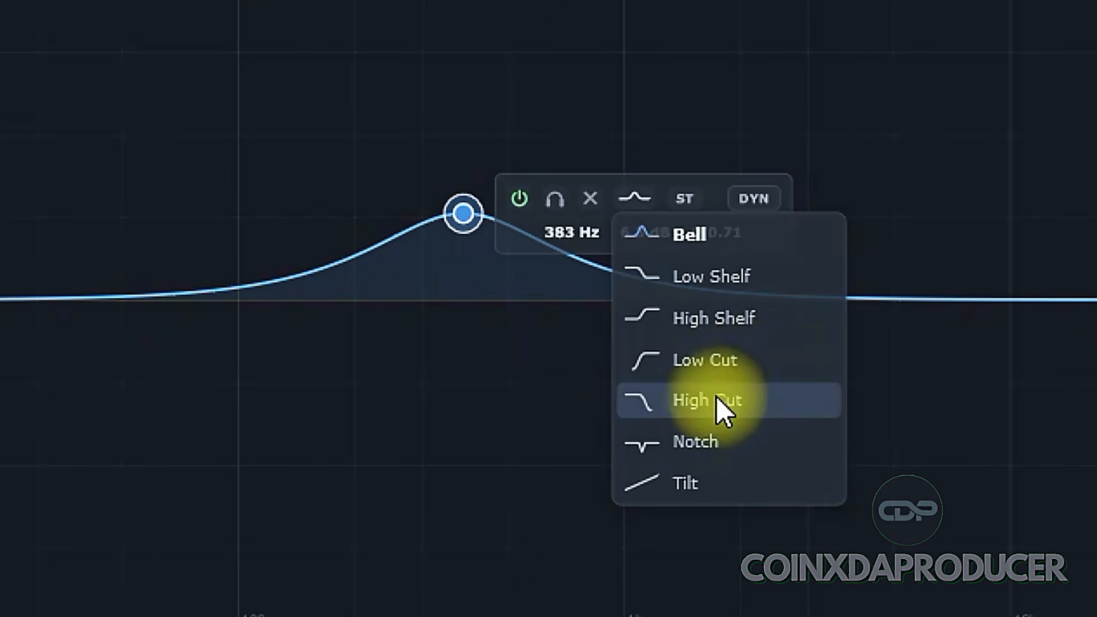
{"action": "left_click", "coordinate": [717, 370]}
{"action": "left_click_drag", "start_coordinate": [640, 362], "coordinate": [640, 0]}
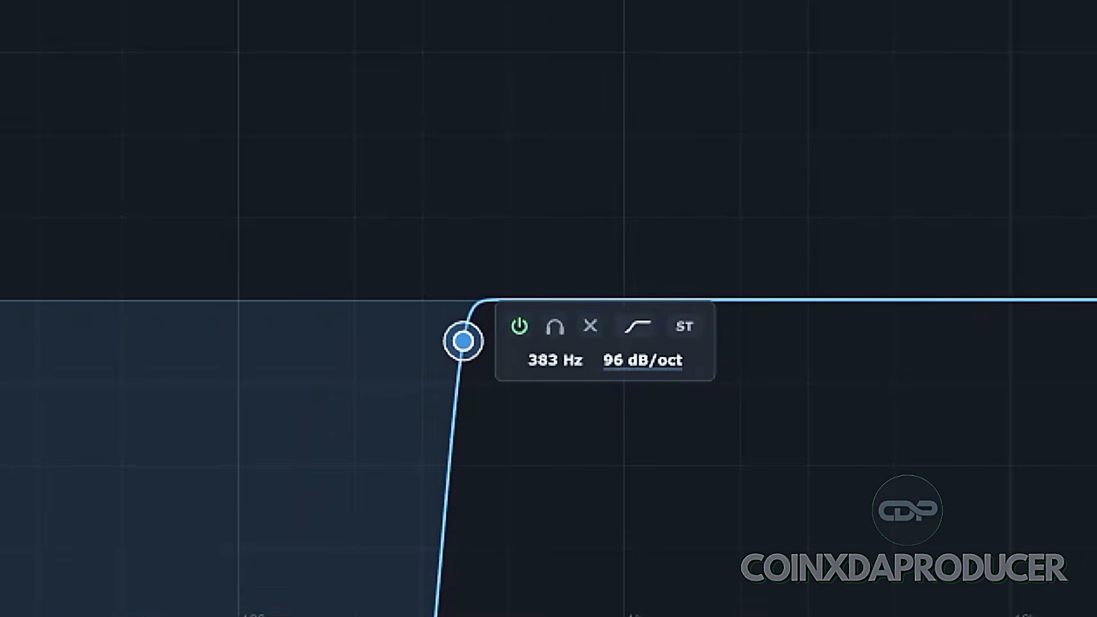
{"action": "left_click_drag", "start_coordinate": [463, 340], "coordinate": [265, 337]}
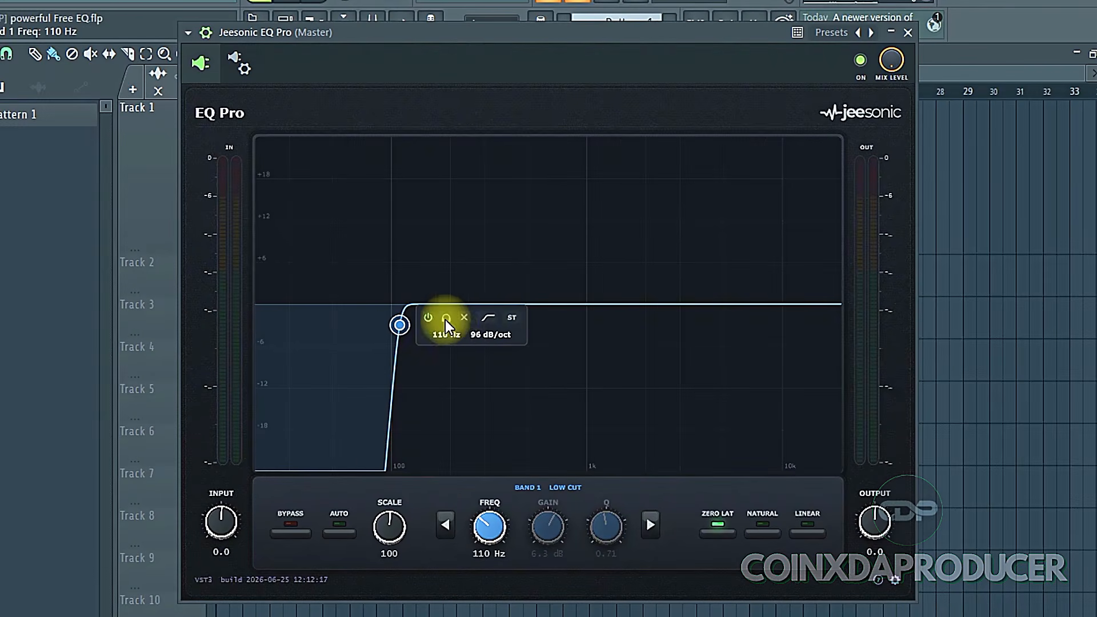
Step: Replace the low cut band with a new notch band placed at about 556 Hz with a Q of about 18.6
{"action": "left_click", "coordinate": [463, 318]}
{"action": "double_click", "coordinate": [509, 303]}
{"action": "left_click", "coordinate": [596, 296]}
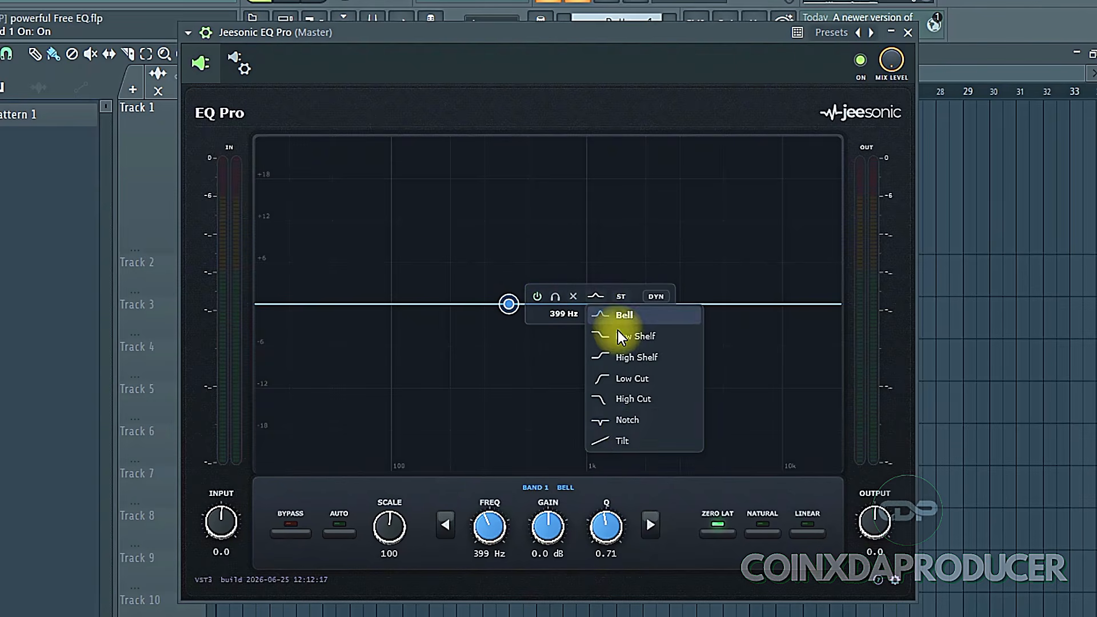
{"action": "left_click", "coordinate": [627, 428]}
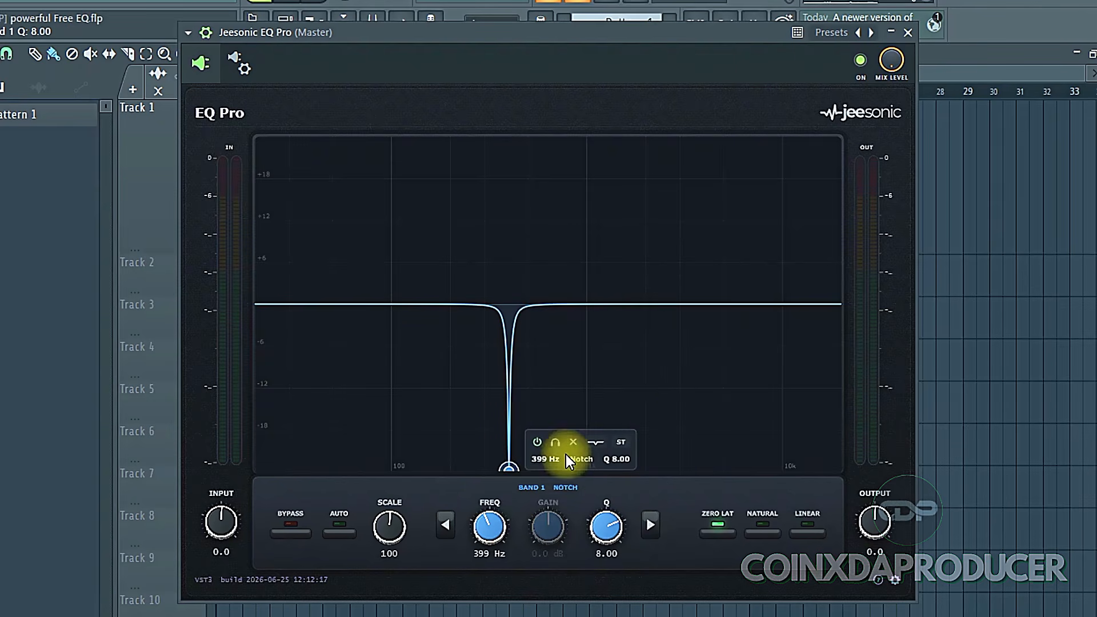
{"action": "left_click_drag", "start_coordinate": [508, 469], "coordinate": [537, 467]}
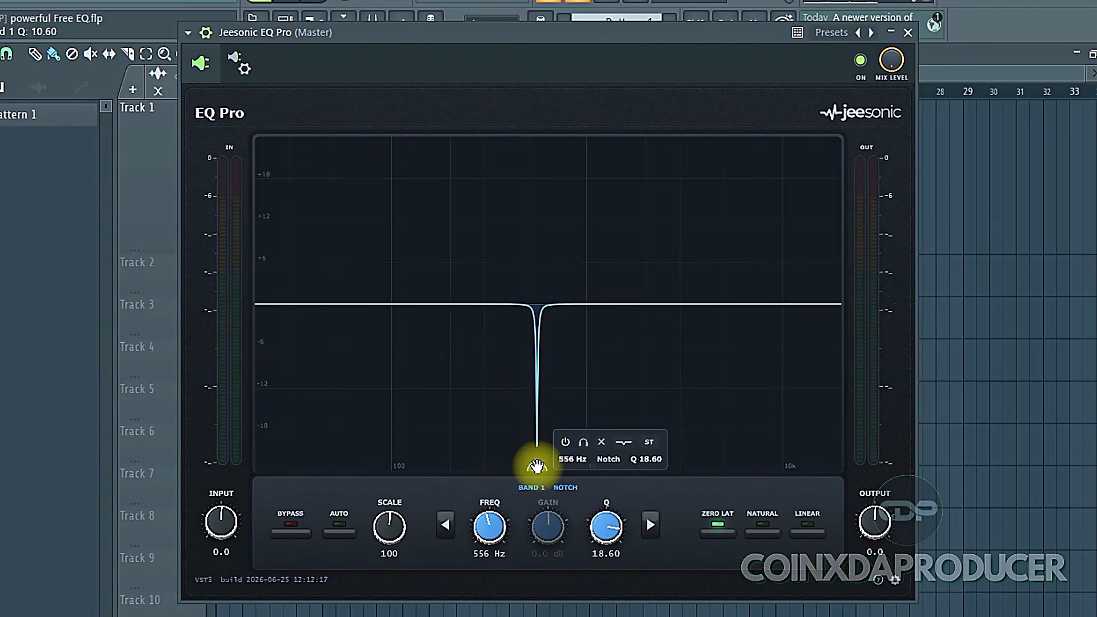
Step: Widen the notch band's Q to about 1.48 and narrow it again
{"action": "scroll", "coordinate": [541, 473], "scroll_direction": "down", "scroll_amount": 10}
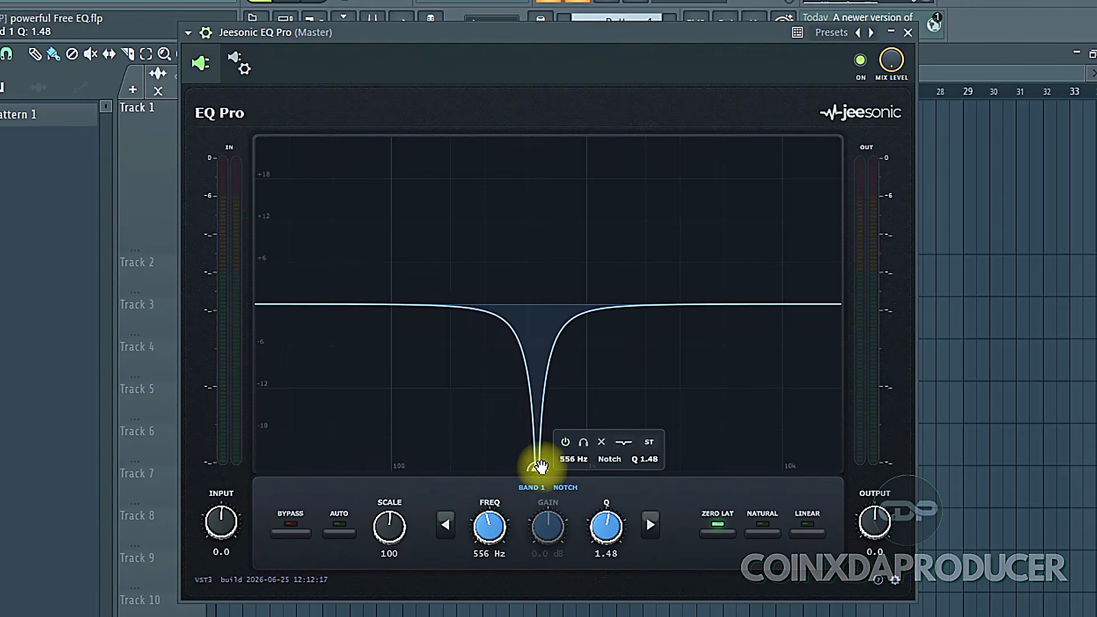
{"action": "scroll", "coordinate": [540, 468], "scroll_direction": "up", "scroll_amount": 6}
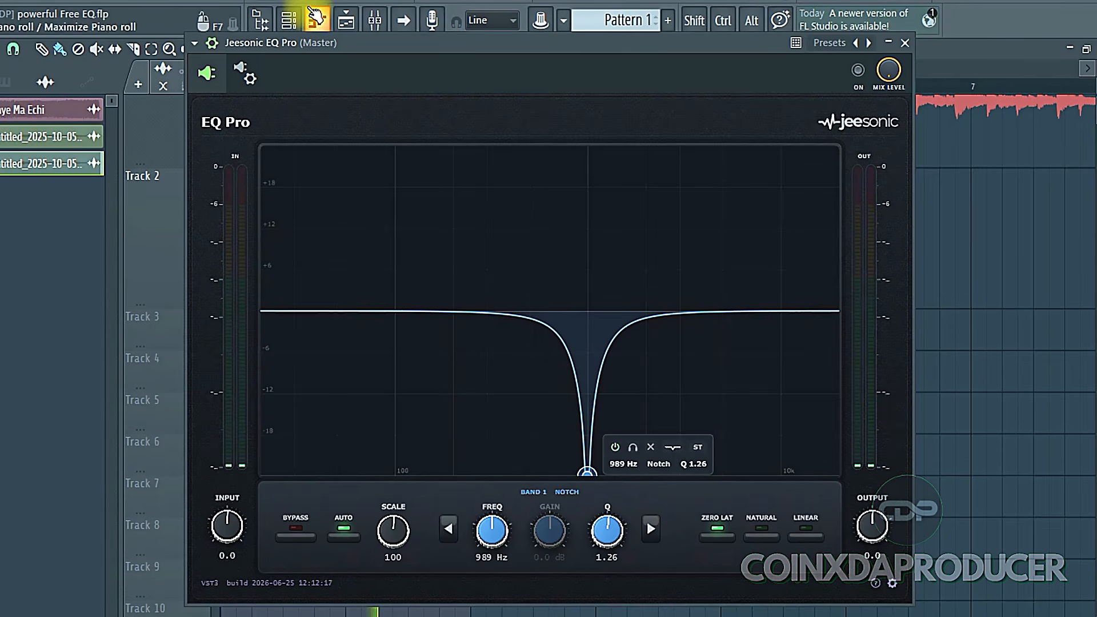
Step: Switch the equalizer on during playback and solo the 989 Hz notch band
{"action": "left_click", "coordinate": [374, 20]}
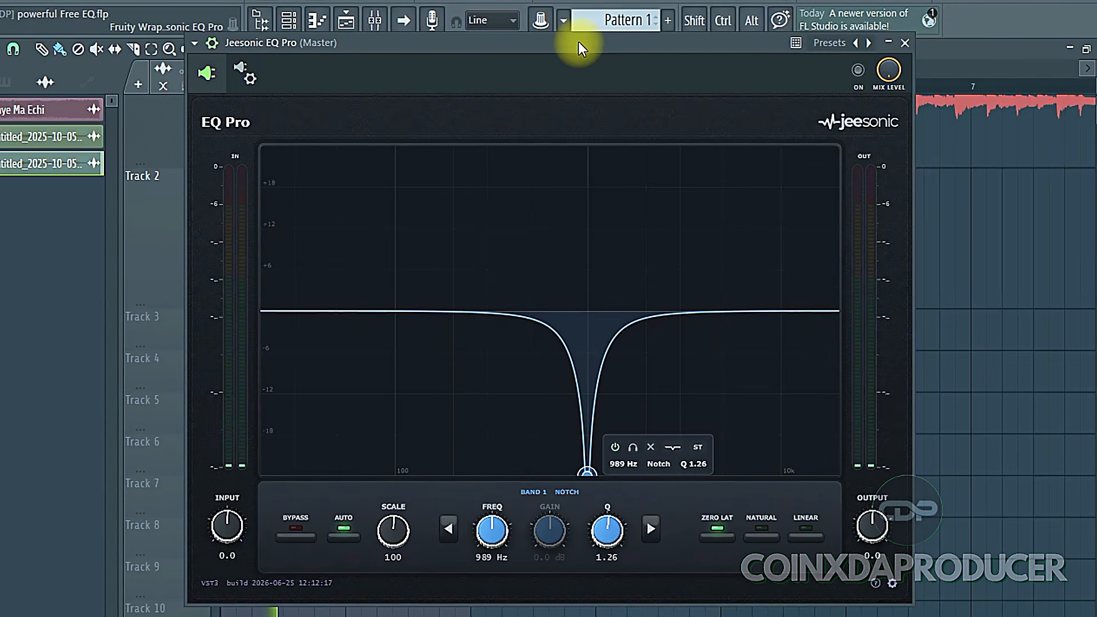
{"action": "left_click", "coordinate": [859, 71]}
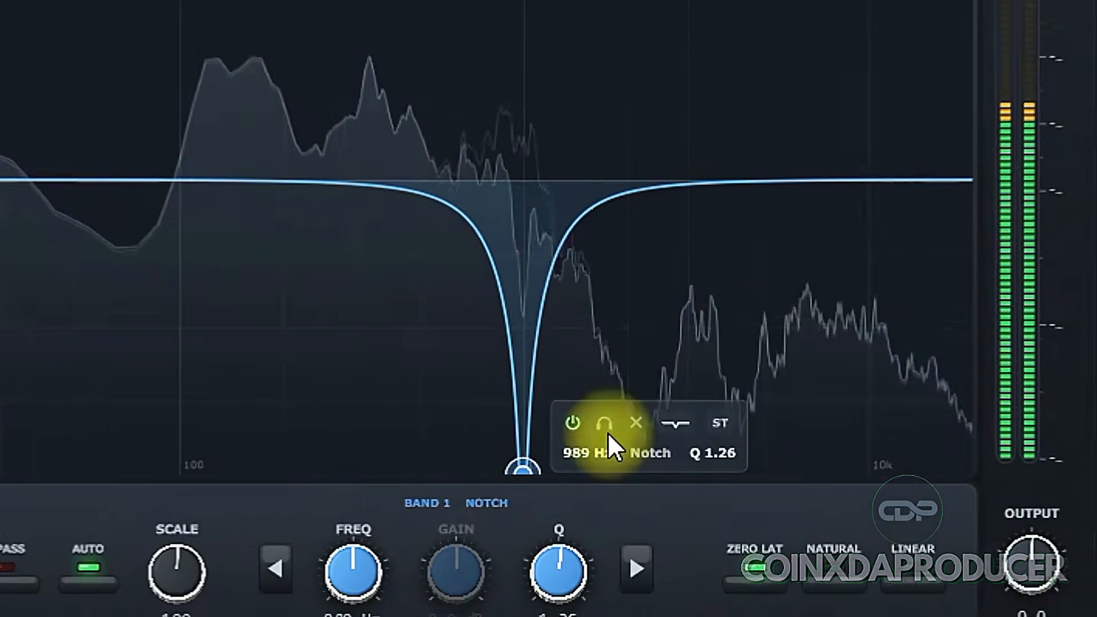
{"action": "left_click", "coordinate": [633, 447]}
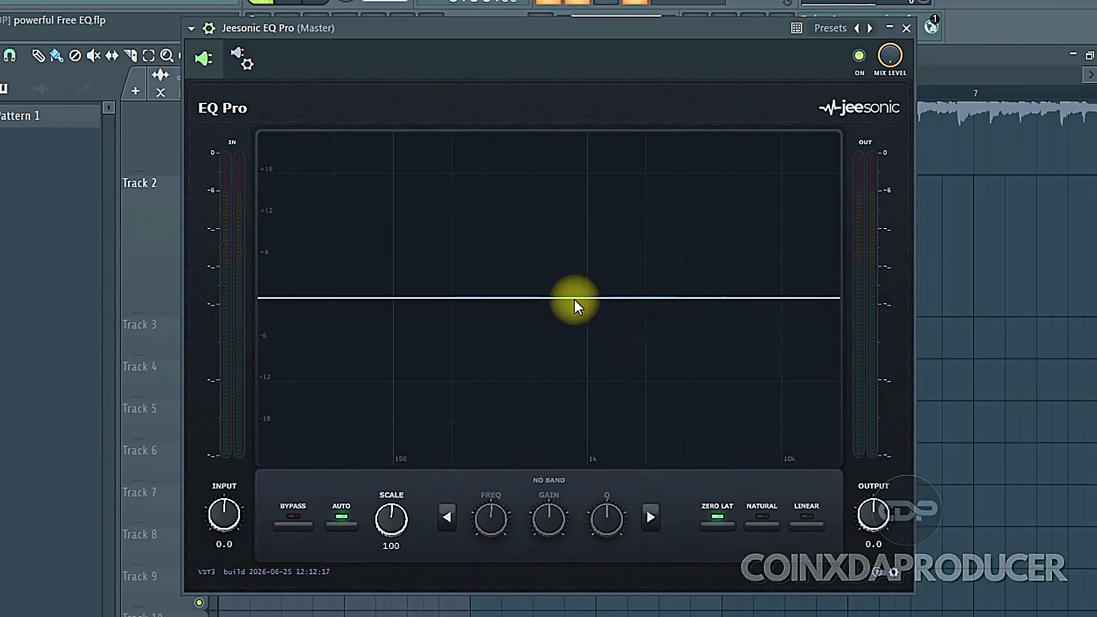
Step: Try a bell band at about 774 Hz as a 13.9 dB boost with a Q of 5.13 and as a cut, and remove it
{"action": "left_click_drag", "start_coordinate": [567, 298], "coordinate": [565, 206]}
{"action": "scroll", "coordinate": [566, 387], "scroll_direction": "down", "scroll_amount": 3}
{"action": "scroll", "coordinate": [566, 387], "scroll_direction": "down", "scroll_amount": 2}
{"action": "scroll", "coordinate": [566, 384], "scroll_direction": "up", "scroll_amount": 8}
{"action": "scroll", "coordinate": [566, 384], "scroll_direction": "up", "scroll_amount": 6}
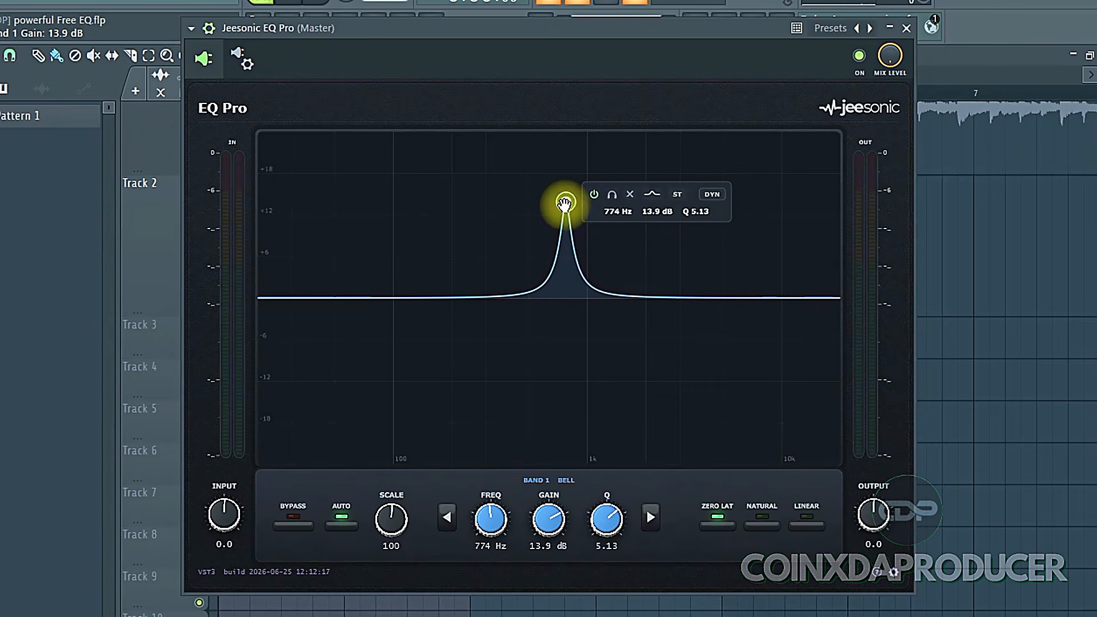
{"action": "left_click_drag", "start_coordinate": [565, 207], "coordinate": [566, 425]}
{"action": "left_click", "coordinate": [632, 402]}
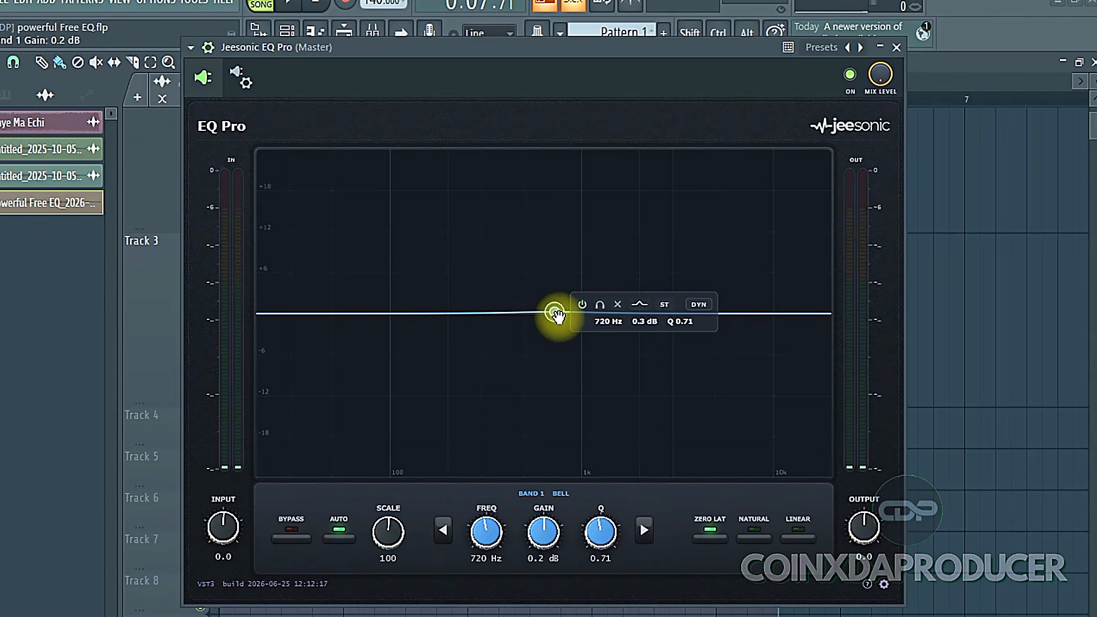
Step: Move the new bell band to about 642 Hz at 2.3 dB, and play the recorded clip on Track 3 from the start
{"action": "left_click_drag", "start_coordinate": [556, 314], "coordinate": [543, 298]}
{"action": "left_click_drag", "start_coordinate": [537, 52], "coordinate": [534, 440]}
{"action": "scroll", "coordinate": [566, 229], "scroll_direction": "down", "scroll_amount": 2}
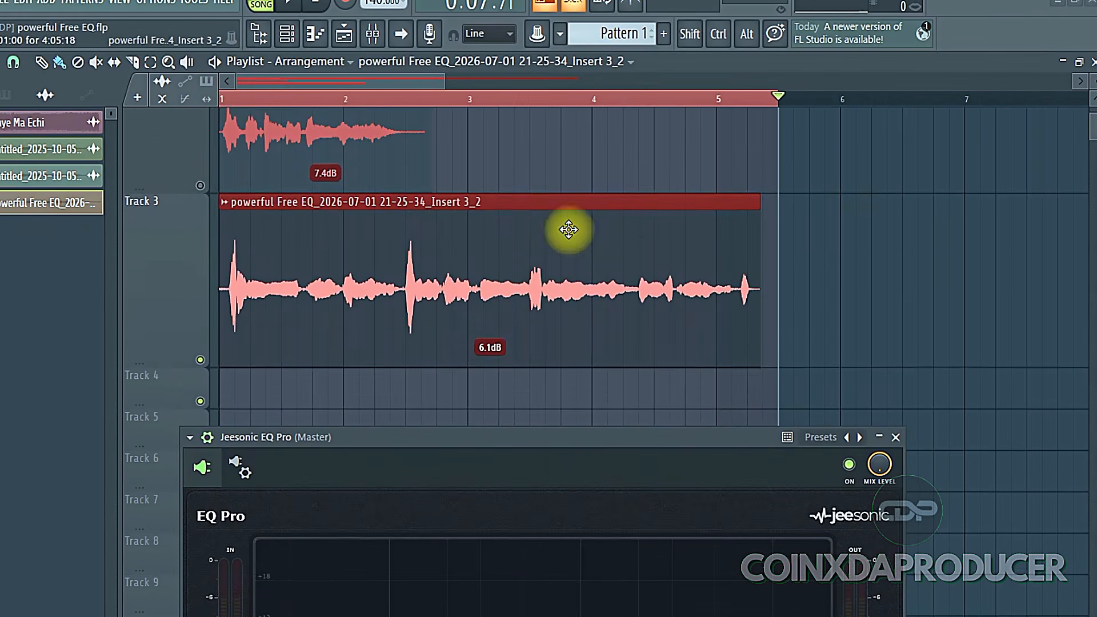
{"action": "left_click", "coordinate": [841, 147]}
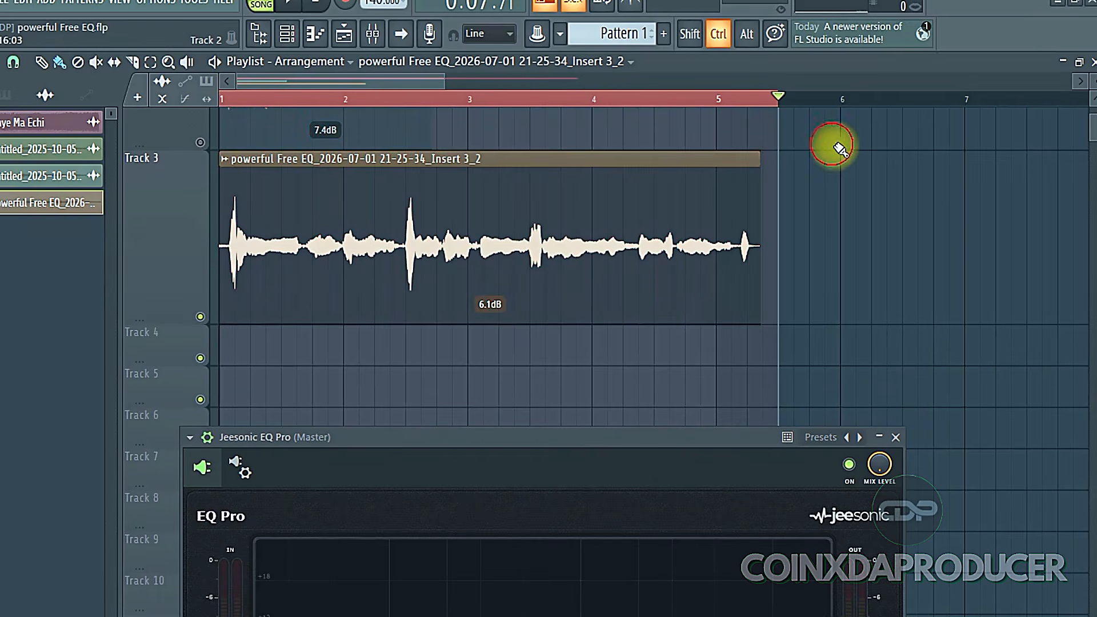
{"action": "left_click", "coordinate": [223, 99]}
{"action": "left_click_drag", "start_coordinate": [489, 442], "coordinate": [478, 379]}
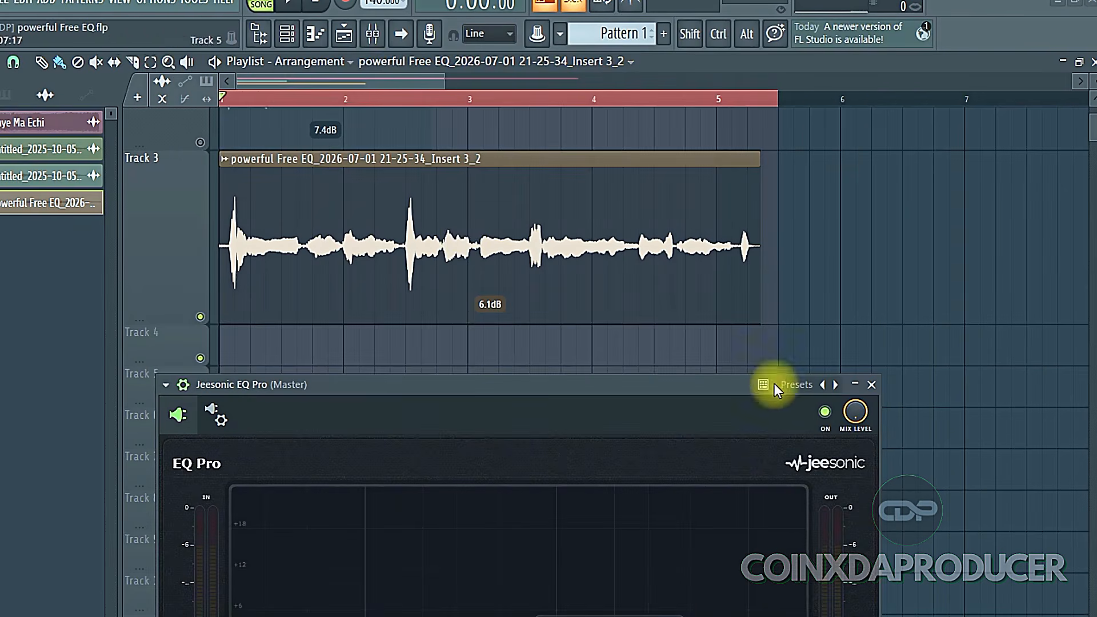
{"action": "key", "text": "space"}
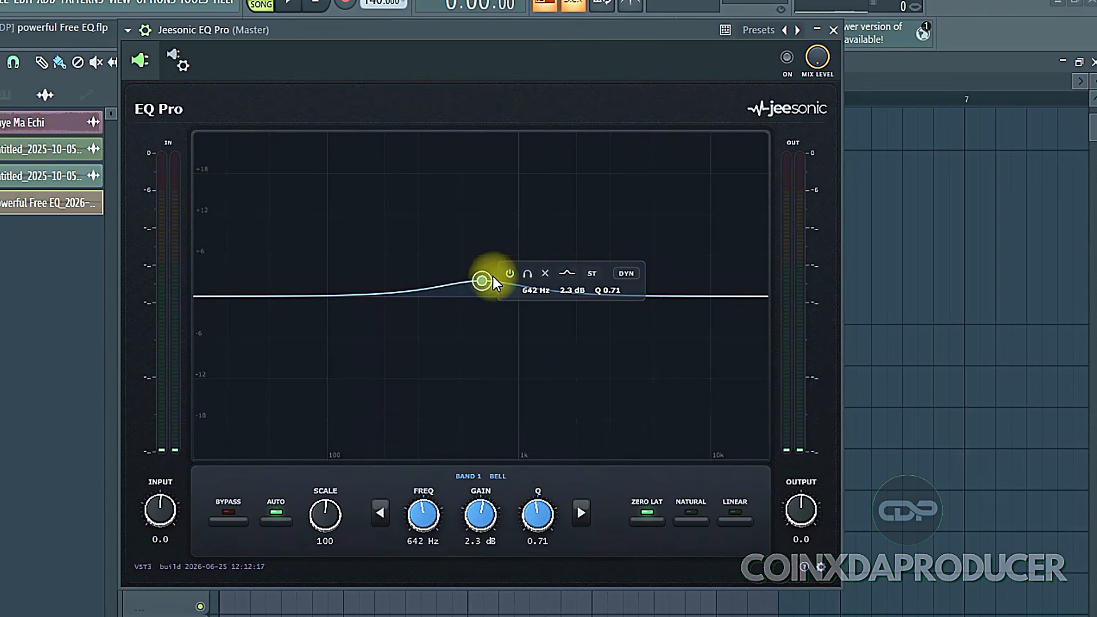
Step: Move the bell band to about 5.97 kHz at 3.4 dB and enable its dynamic mode
{"action": "left_click_drag", "start_coordinate": [481, 278], "coordinate": [668, 272]}
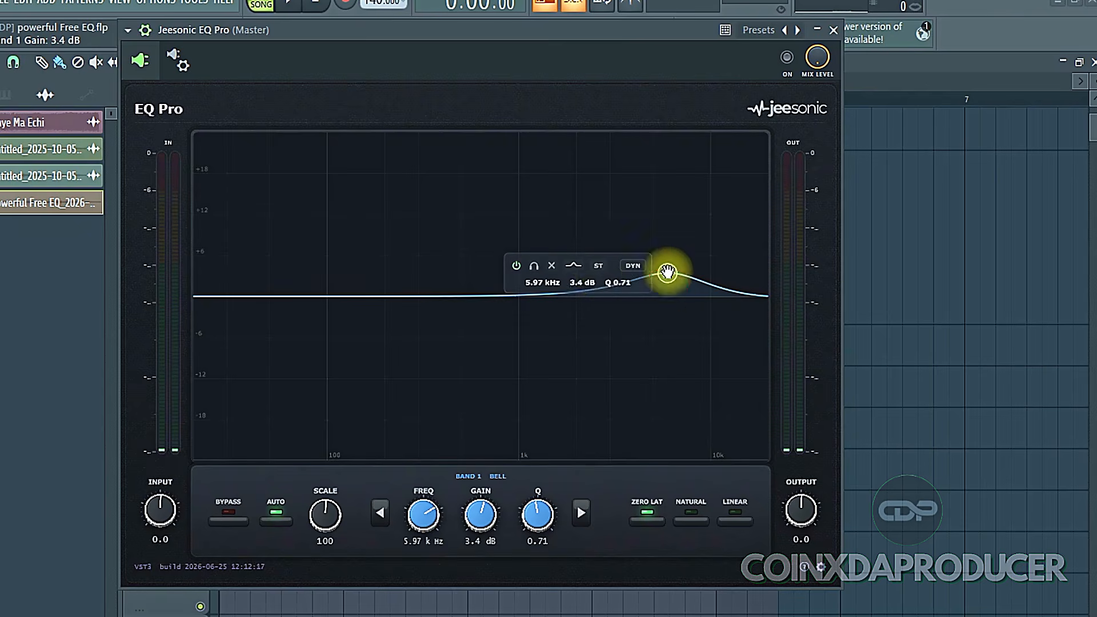
{"action": "left_click", "coordinate": [633, 267]}
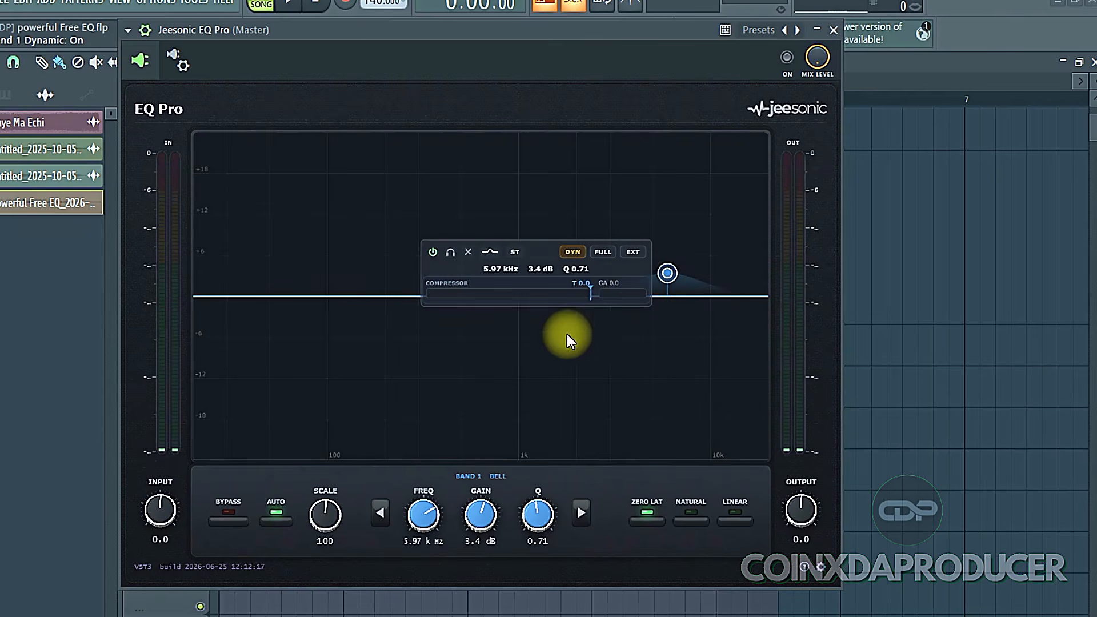
Step: Set the dynamic band's threshold to about -32.8 dB at roughly 6.15 kHz, and pull its gain below 0 dB
{"action": "left_click_drag", "start_coordinate": [668, 273], "coordinate": [670, 299]}
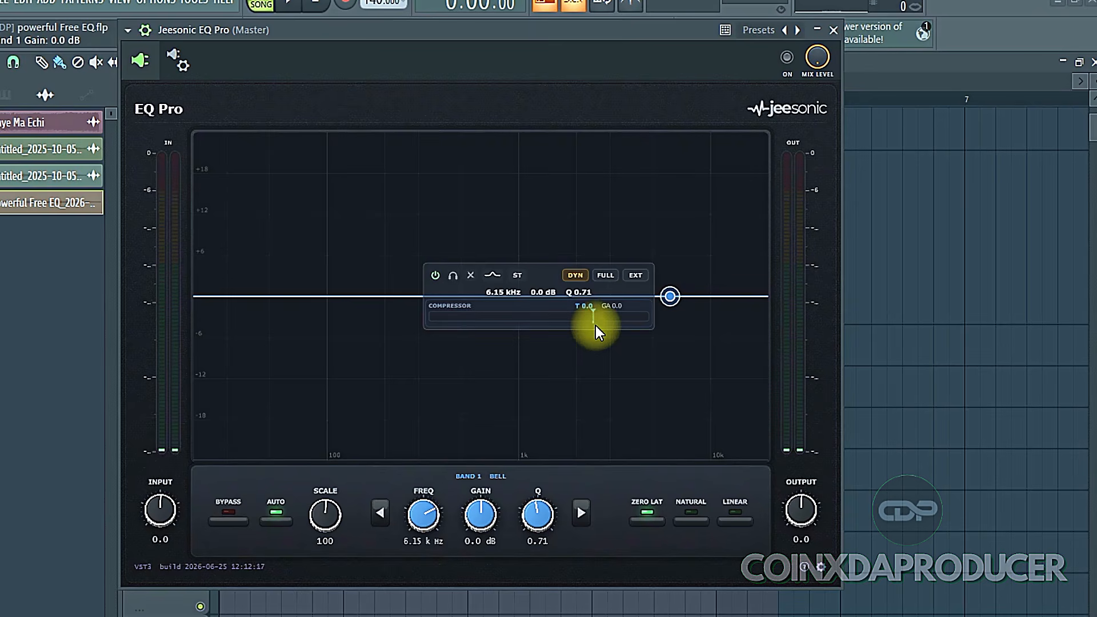
{"action": "left_click_drag", "start_coordinate": [595, 316], "coordinate": [521, 319]}
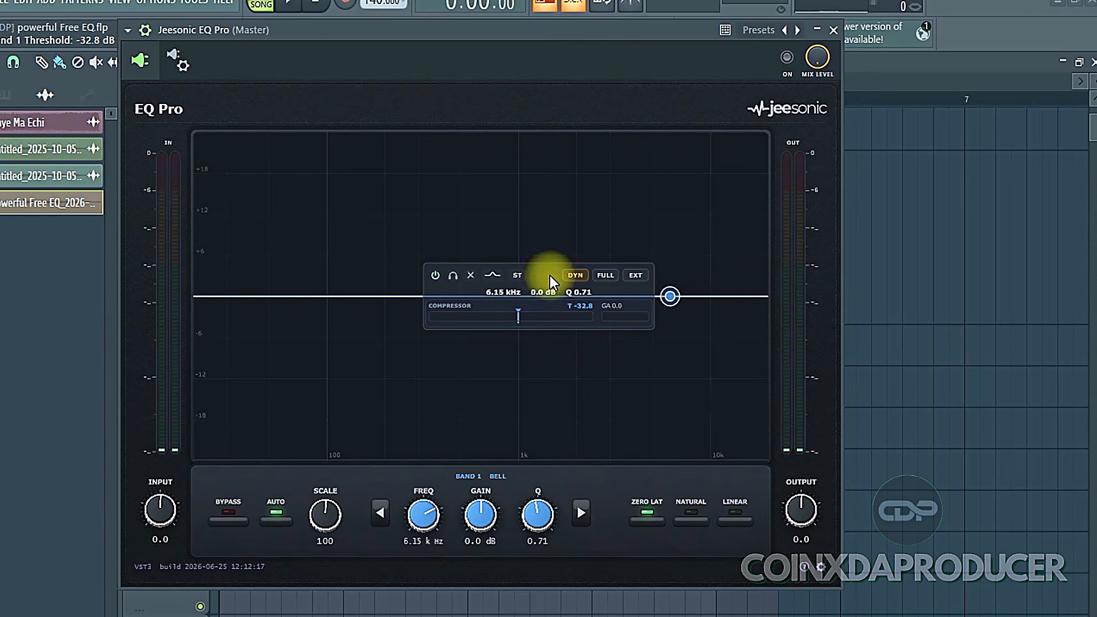
{"action": "left_click_drag", "start_coordinate": [668, 297], "coordinate": [674, 323]}
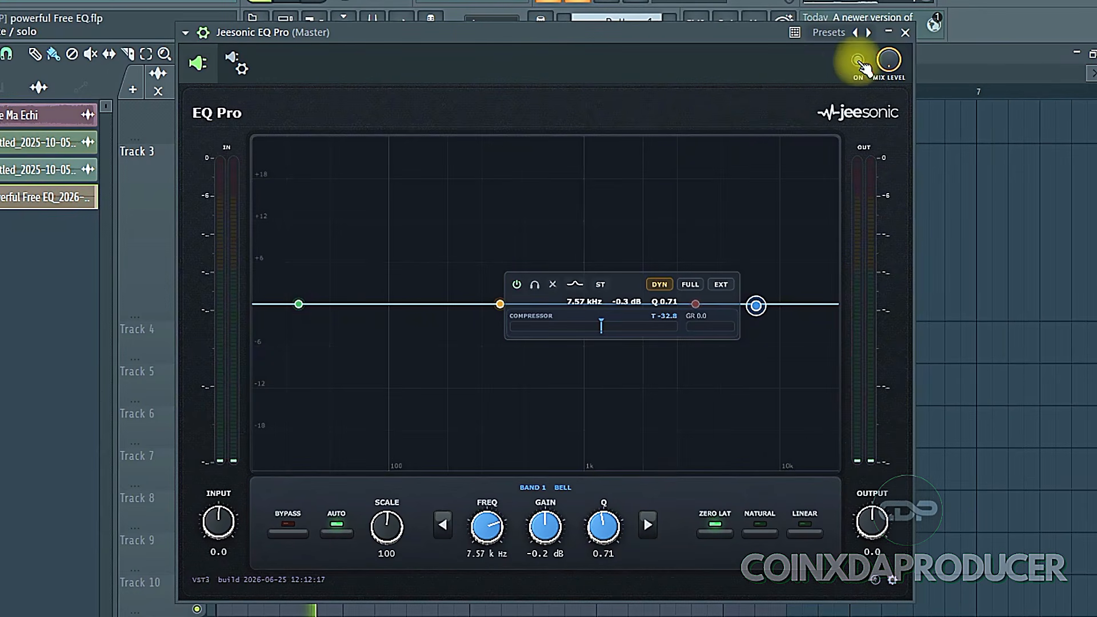
Step: Turn the equalizer on during playback and lower the dynamic band to about -3.3 dB at 7.89 kHz, trying a Q of about 2.18
{"action": "left_click", "coordinate": [858, 60]}
{"action": "left_click_drag", "start_coordinate": [757, 309], "coordinate": [760, 331]}
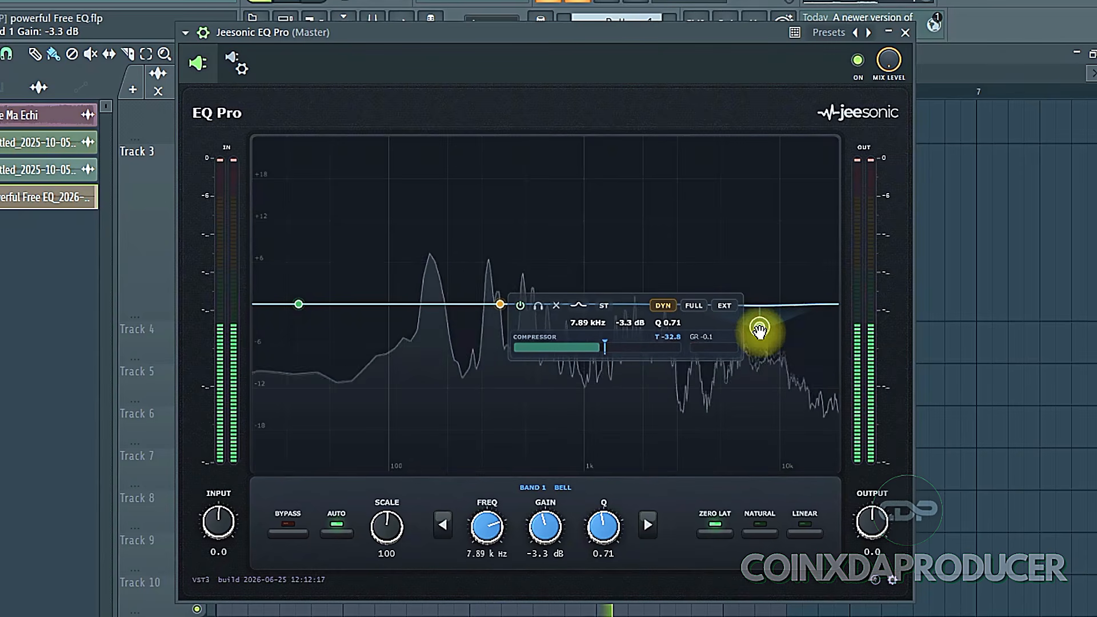
{"action": "scroll", "coordinate": [759, 330], "scroll_direction": "down", "scroll_amount": 4}
{"action": "scroll", "coordinate": [759, 330], "scroll_direction": "up", "scroll_amount": 12}
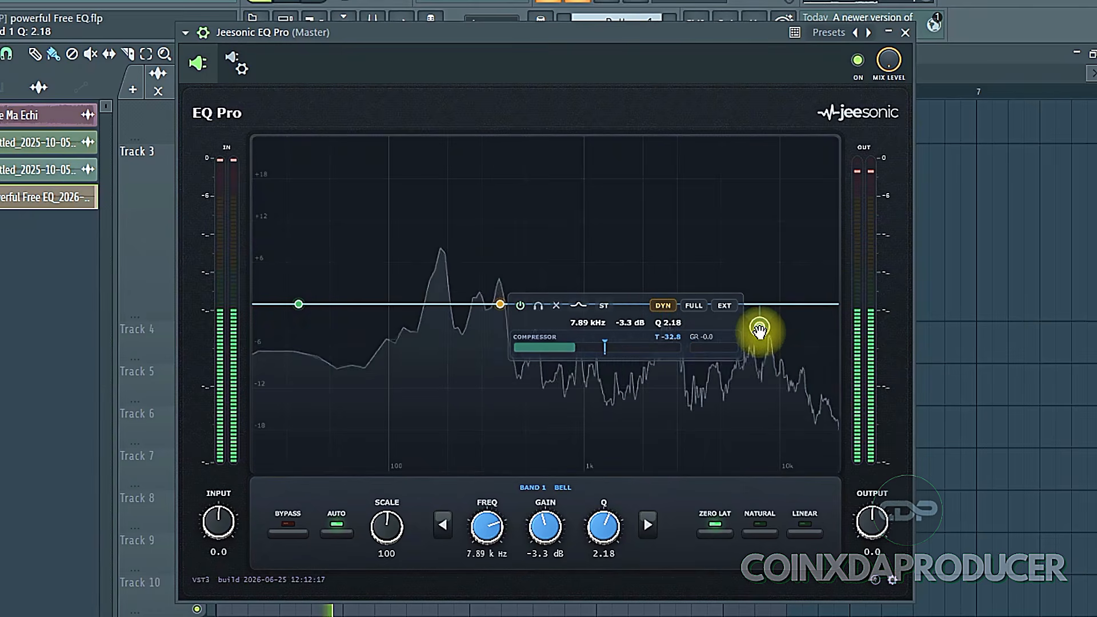
{"action": "scroll", "coordinate": [760, 329], "scroll_direction": "down", "scroll_amount": 4}
{"action": "left_click_drag", "start_coordinate": [760, 328], "coordinate": [762, 337]}
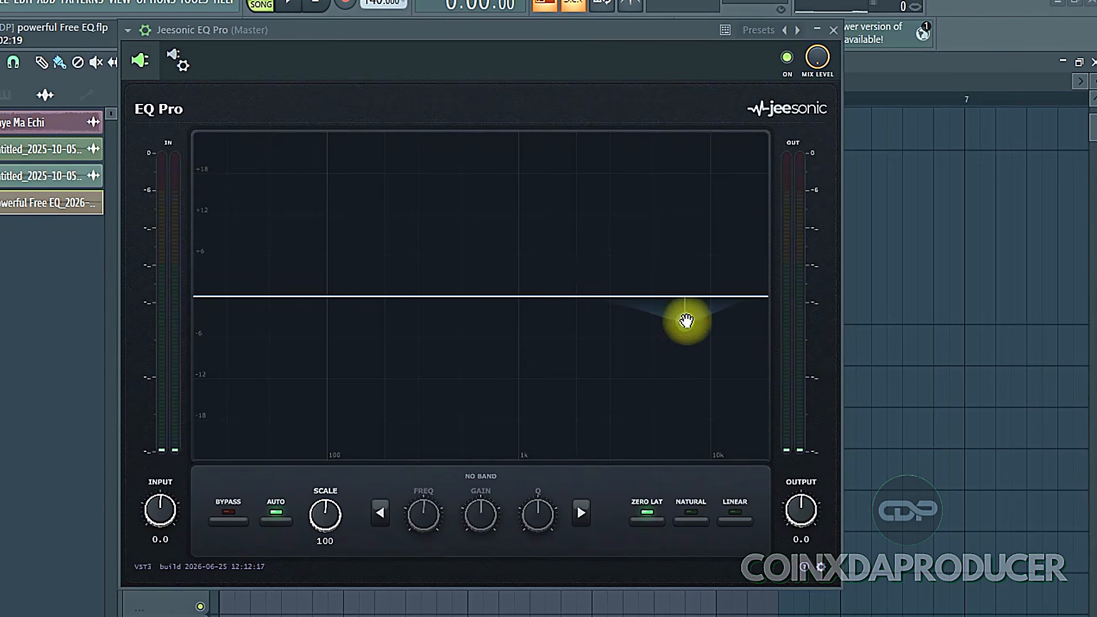
Step: Raise the dynamic band into a boost of about 5.3 dB and toggle its solo
{"action": "left_click_drag", "start_coordinate": [684, 321], "coordinate": [684, 257]}
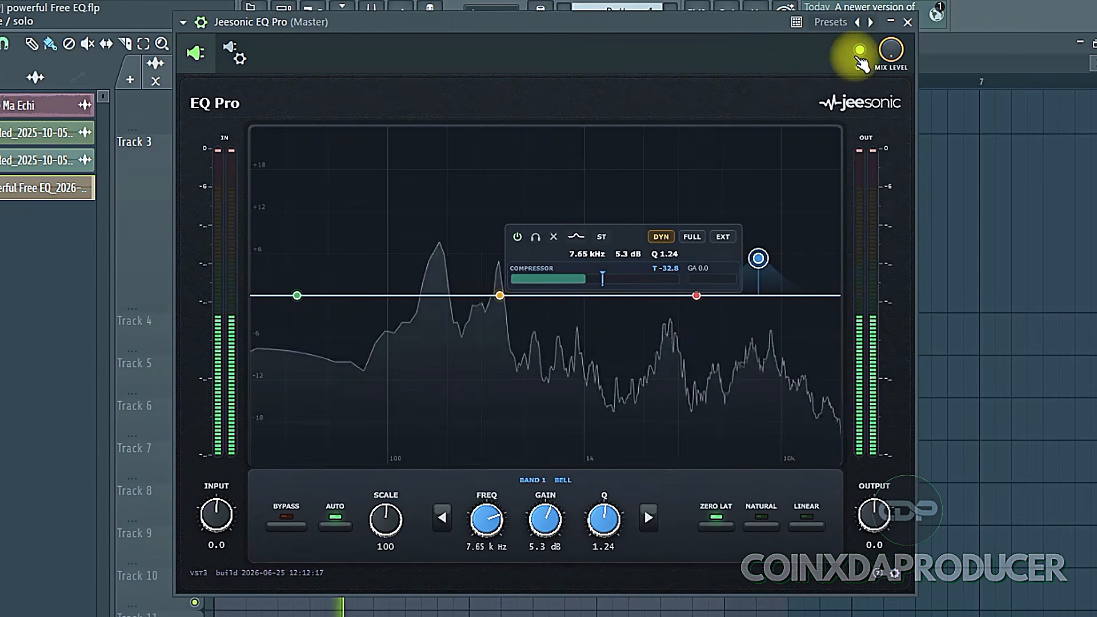
{"action": "left_click", "coordinate": [528, 205]}
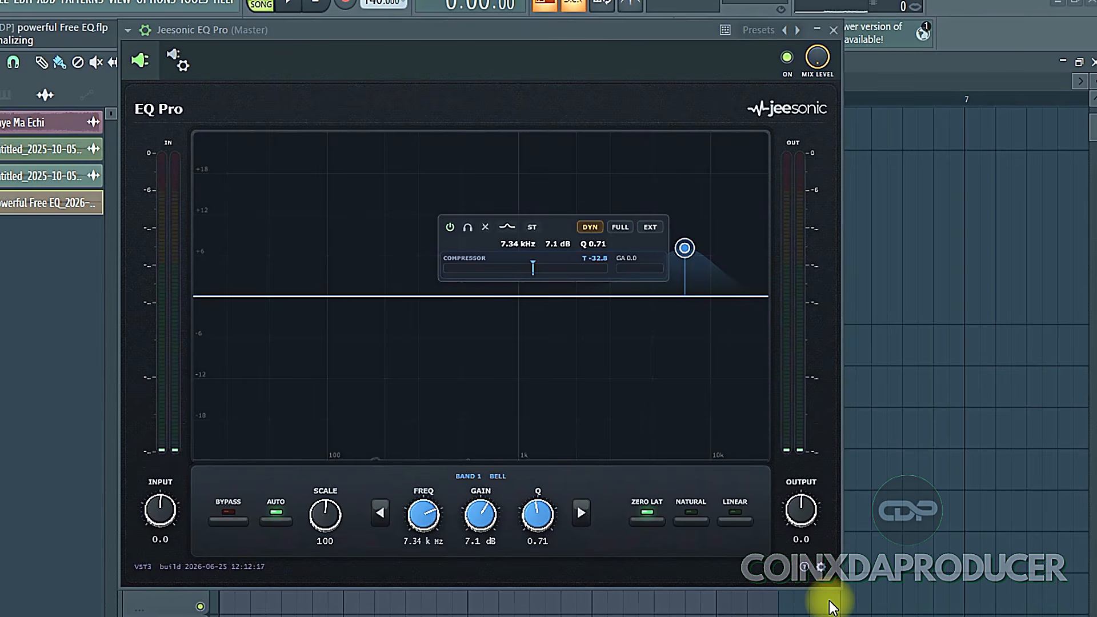
Step: Add three flat bands: one in the lows below 100 Hz, one at about 371 Hz and one between 1 kHz and 10 kHz
{"action": "left_click", "coordinate": [234, 288]}
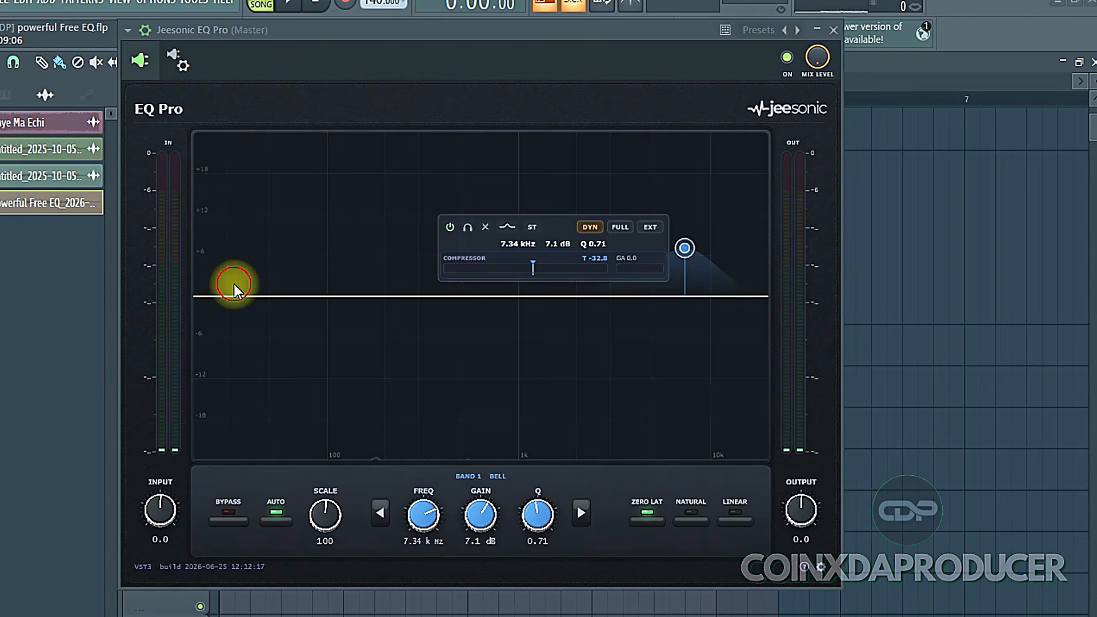
{"action": "left_click", "coordinate": [436, 296]}
{"action": "left_click", "coordinate": [628, 298]}
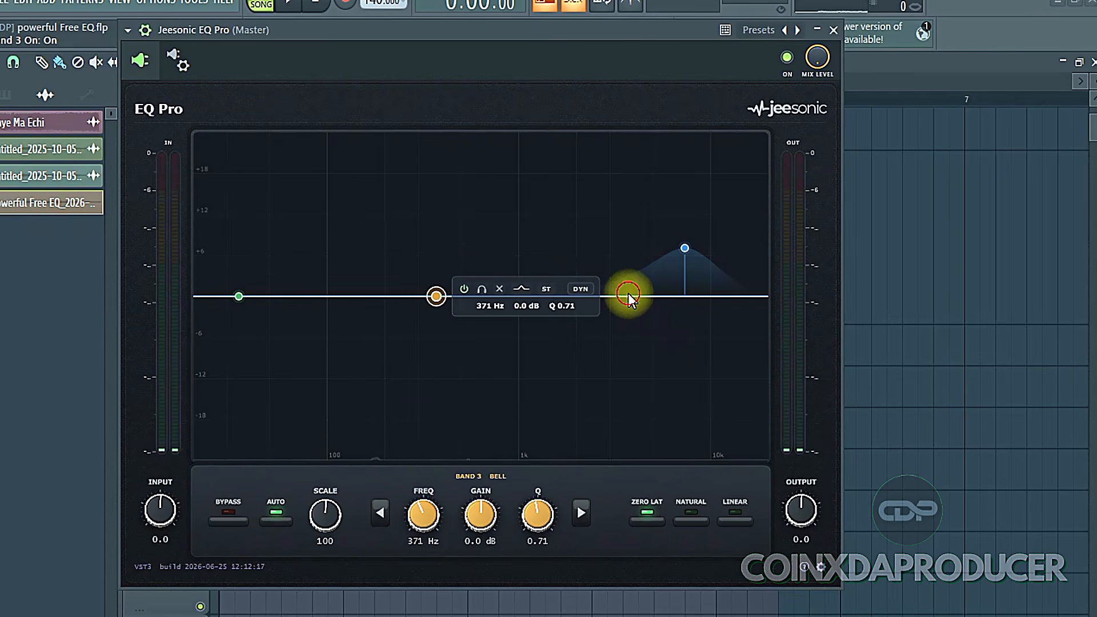
{"action": "left_click", "coordinate": [628, 296]}
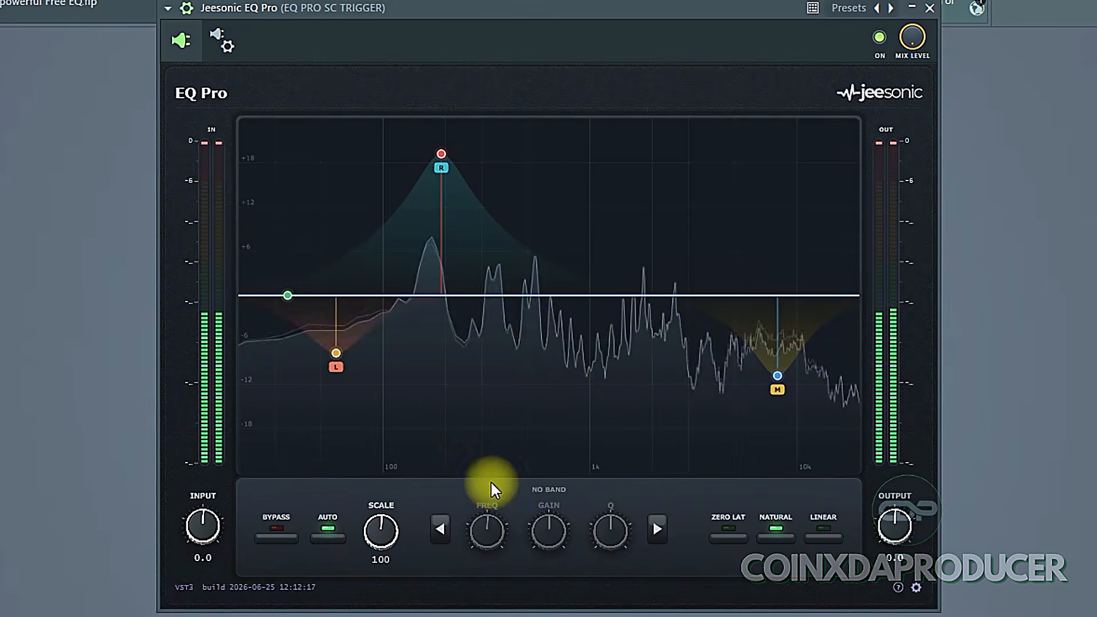
Step: Audition the left-channel dynamic band at 59 Hz by soloing it briefly on the sidechain trigger equalizer
{"action": "left_click", "coordinate": [337, 358]}
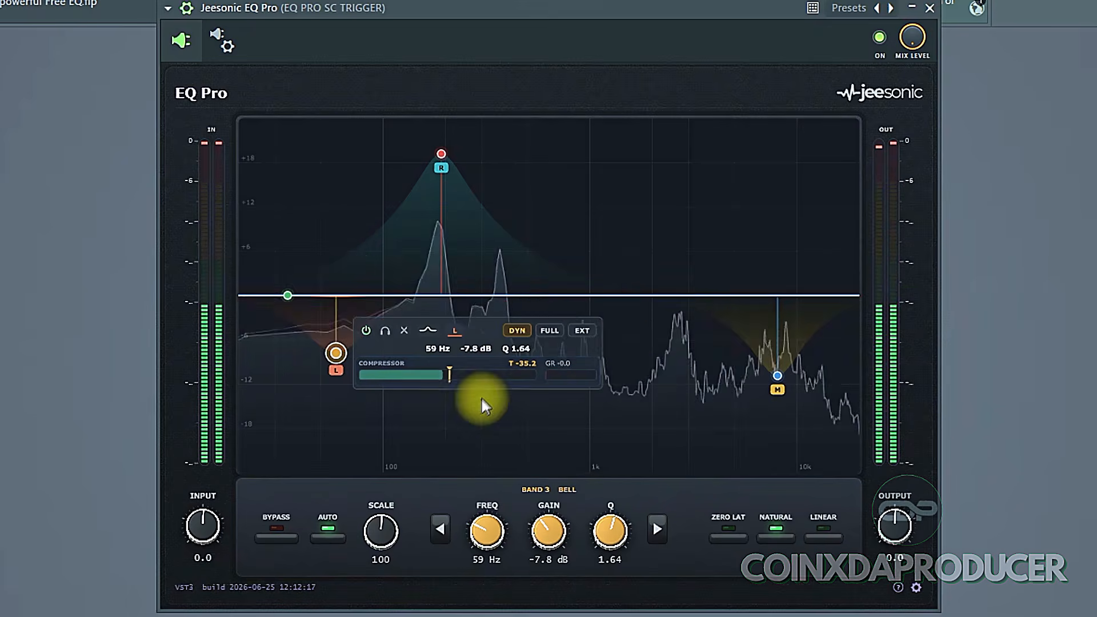
{"action": "left_click", "coordinate": [385, 333]}
{"action": "left_click", "coordinate": [386, 334]}
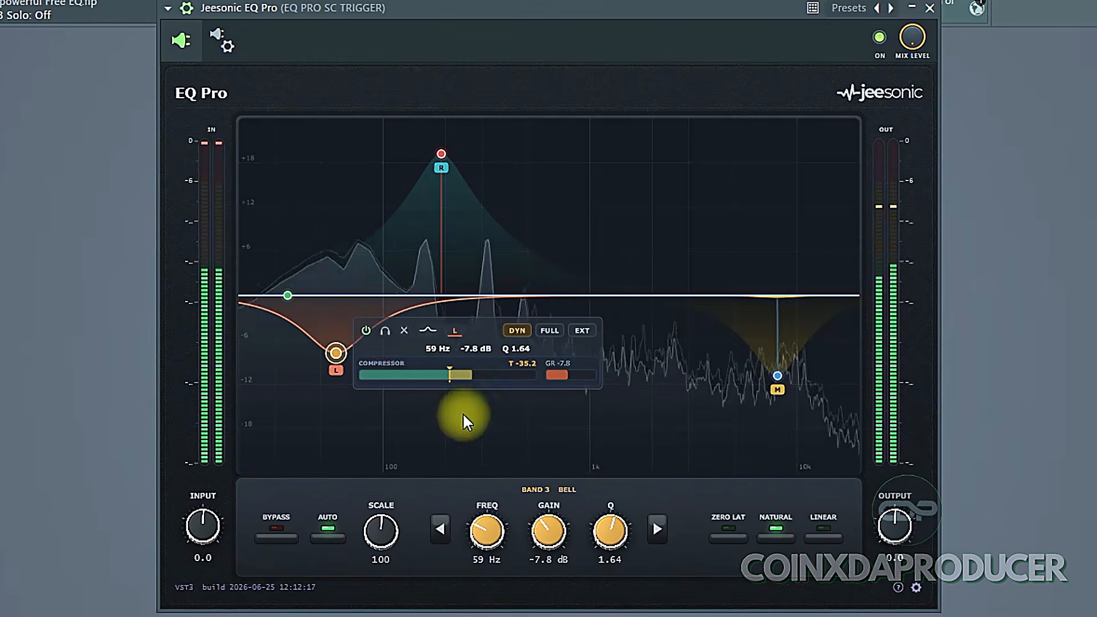
Step: Audition the right-channel dynamic band at 191 Hz by switching its solo on and off
{"action": "left_click", "coordinate": [440, 154]}
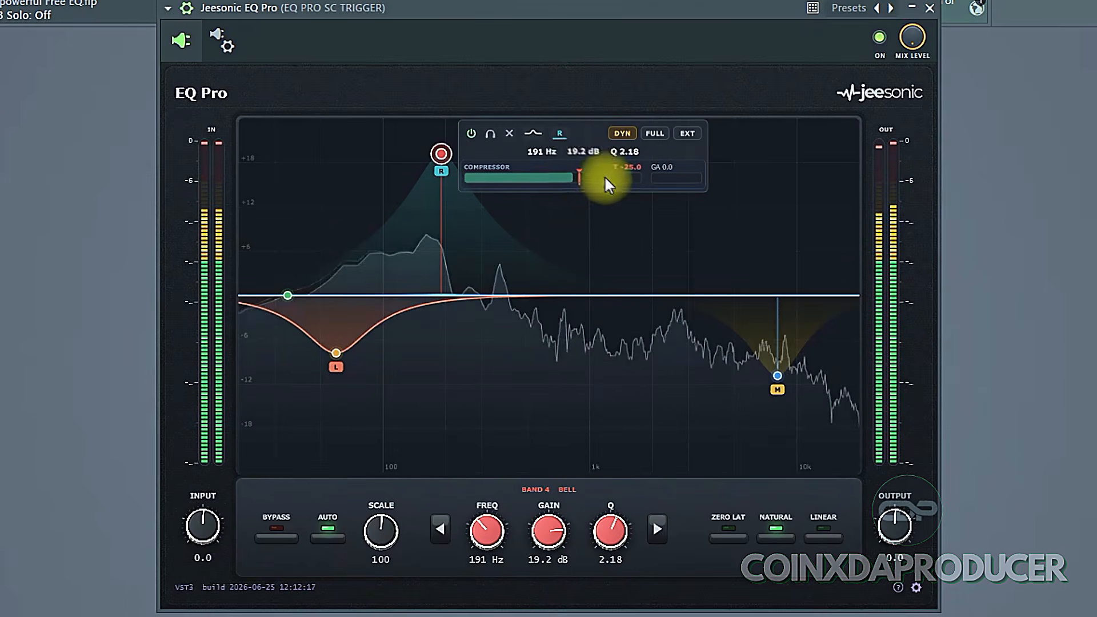
{"action": "left_click", "coordinate": [490, 134]}
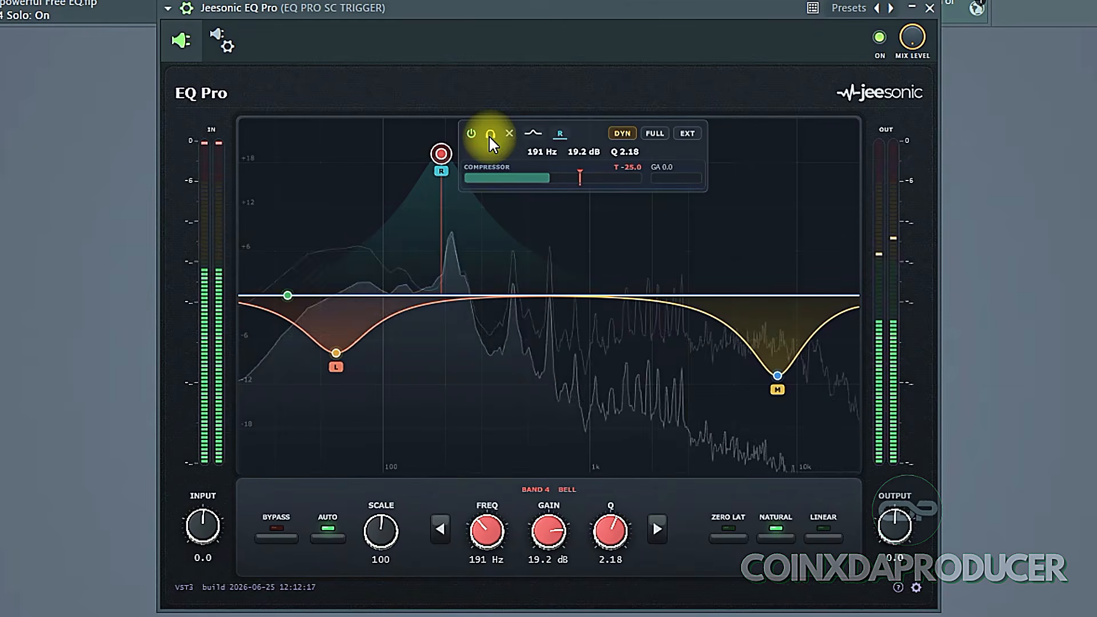
{"action": "left_click", "coordinate": [490, 134]}
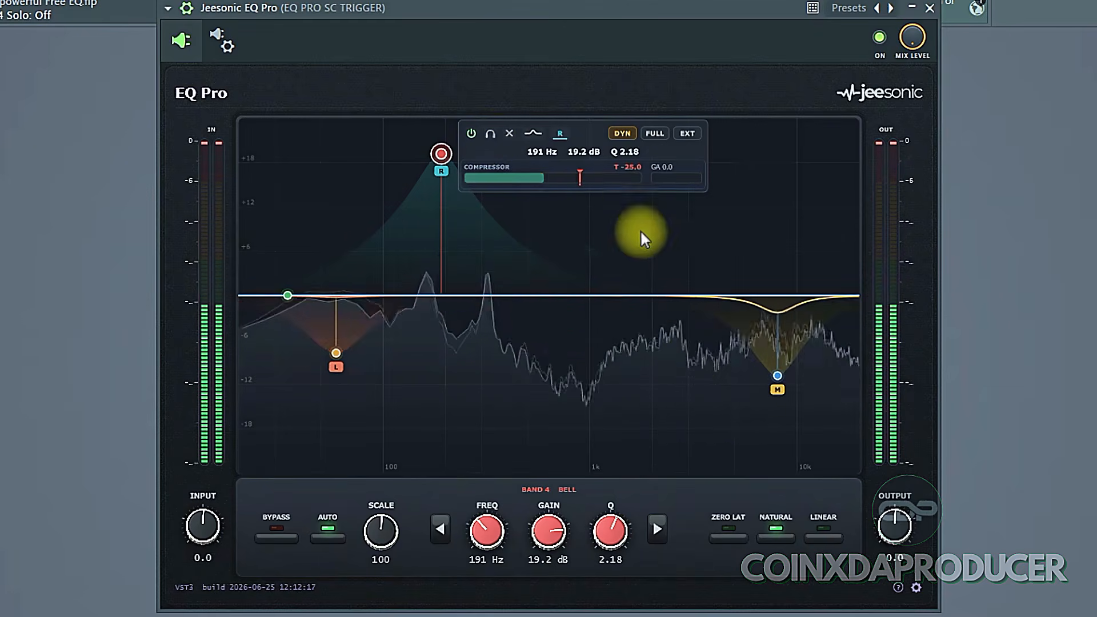
Step: Audition the mid-channel, externally triggered band at 8.06 kHz by switching its solo on and off
{"action": "left_click", "coordinate": [777, 388]}
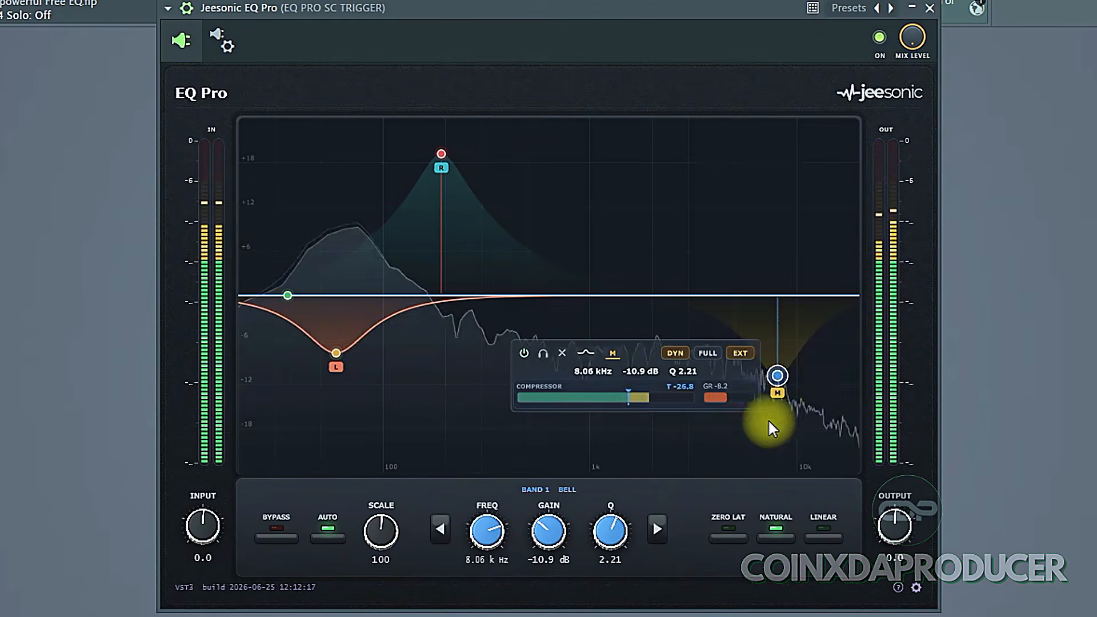
{"action": "left_click", "coordinate": [542, 355]}
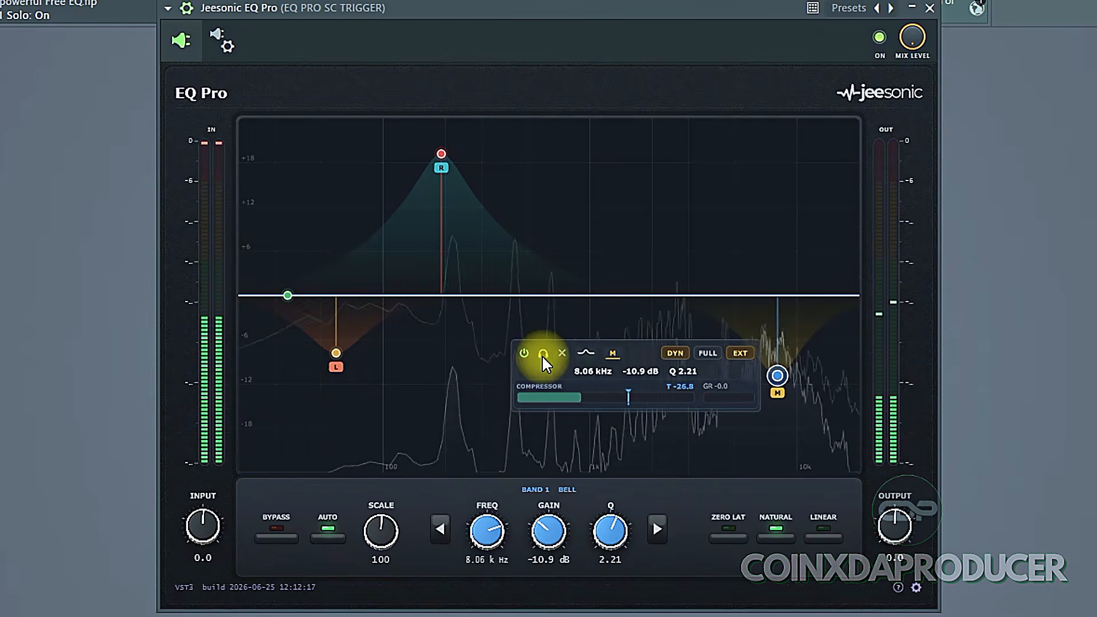
{"action": "left_click", "coordinate": [543, 355]}
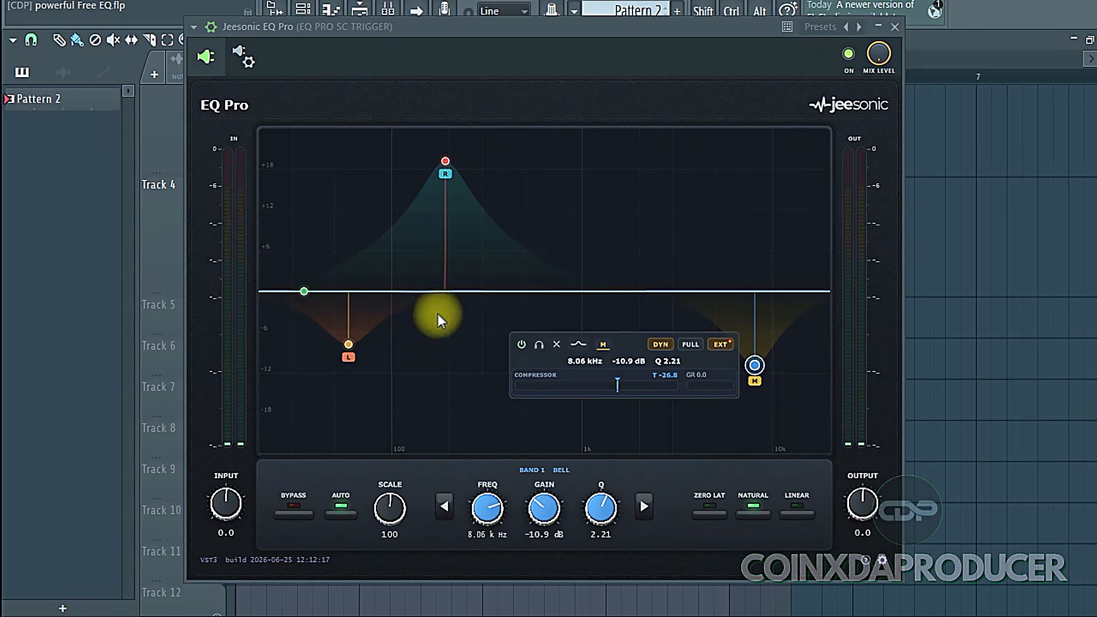
Step: Inspect the dynamic settings of the left 59 Hz, right 191 Hz and mid 8.06 kHz bands in turn
{"action": "left_click", "coordinate": [349, 349]}
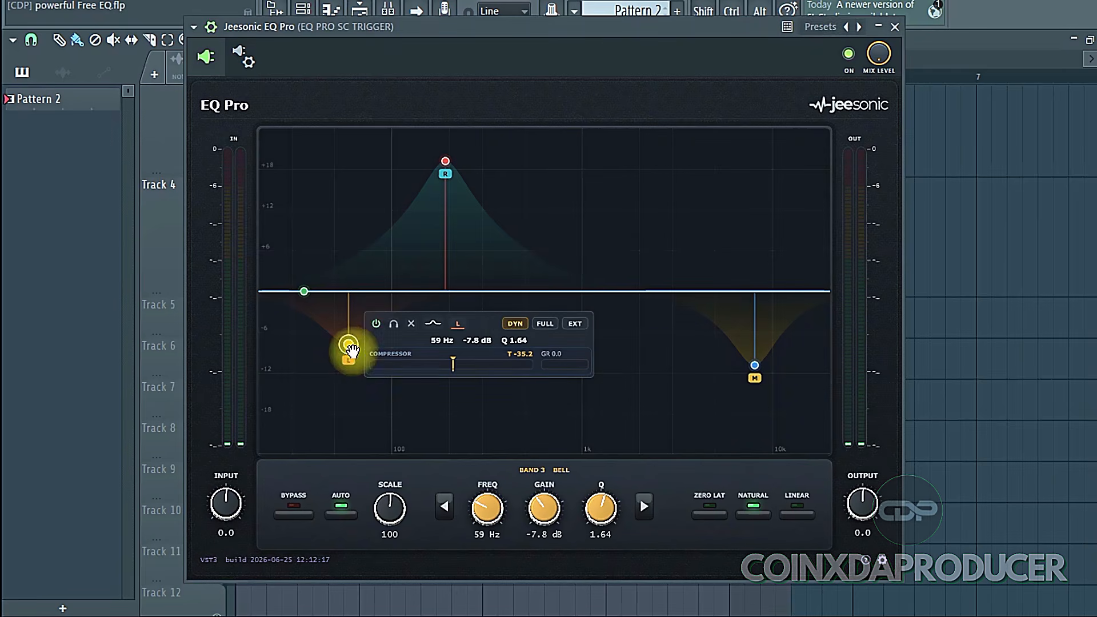
{"action": "left_click", "coordinate": [445, 161]}
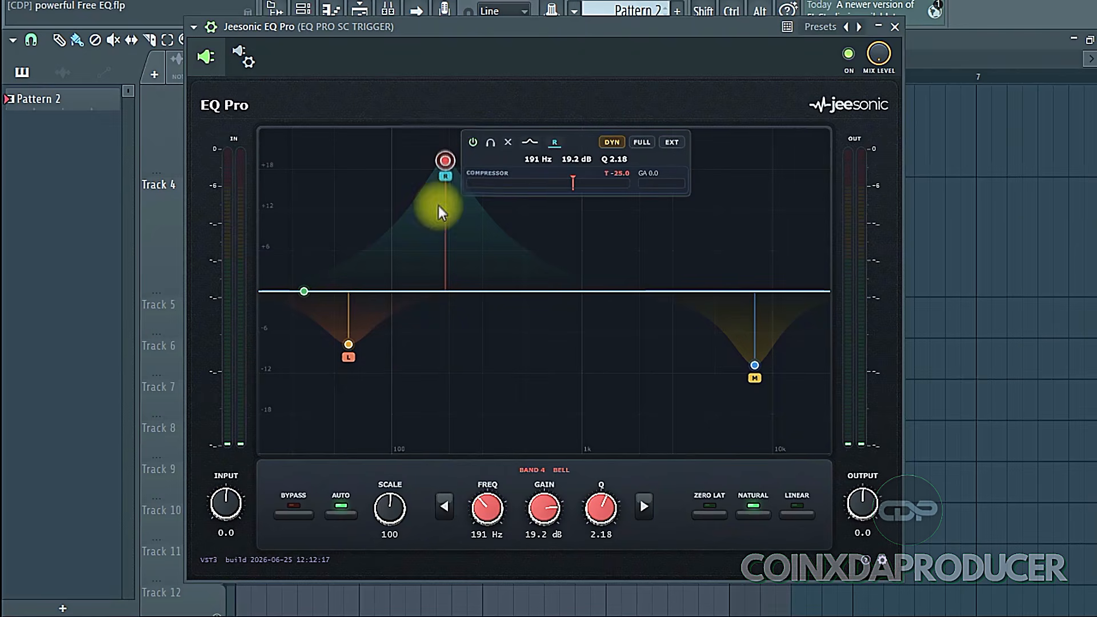
{"action": "left_click", "coordinate": [754, 368]}
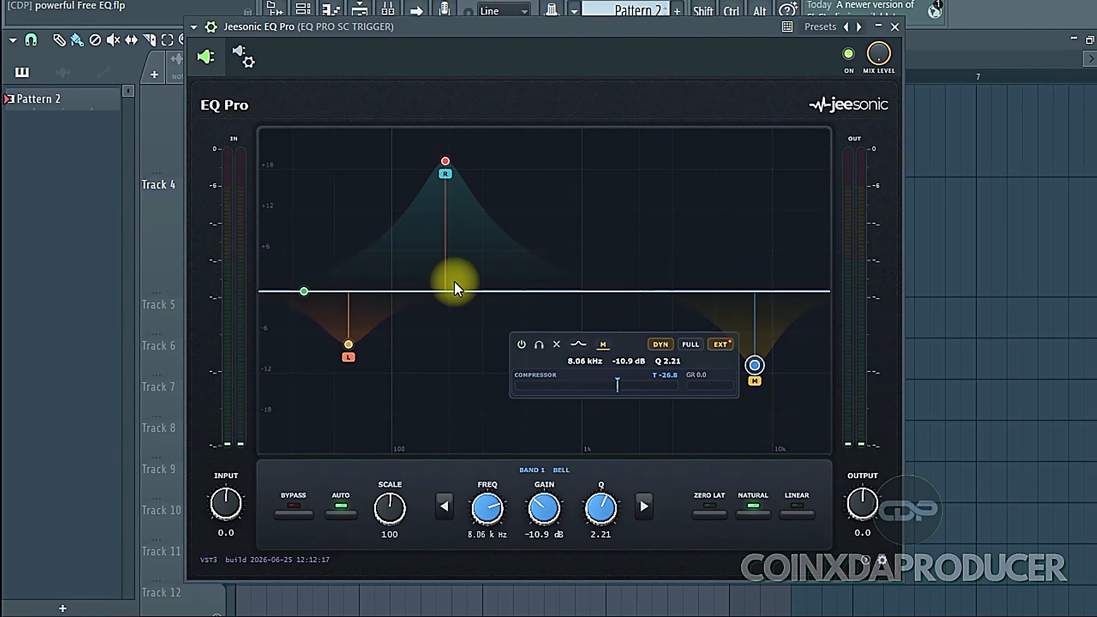
Step: Set the right-channel bell to about 9.2 dB at 189 Hz and adjust the stereo bell's gain near 1.01 kHz
{"action": "left_click", "coordinate": [348, 344]}
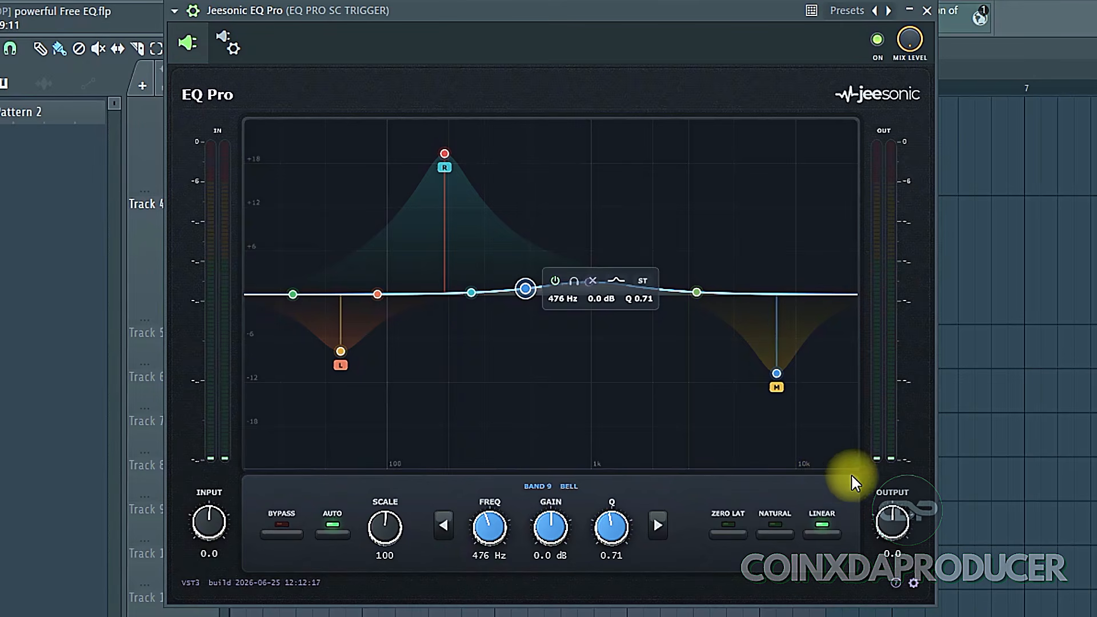
{"action": "left_click_drag", "start_coordinate": [445, 159], "coordinate": [444, 226]}
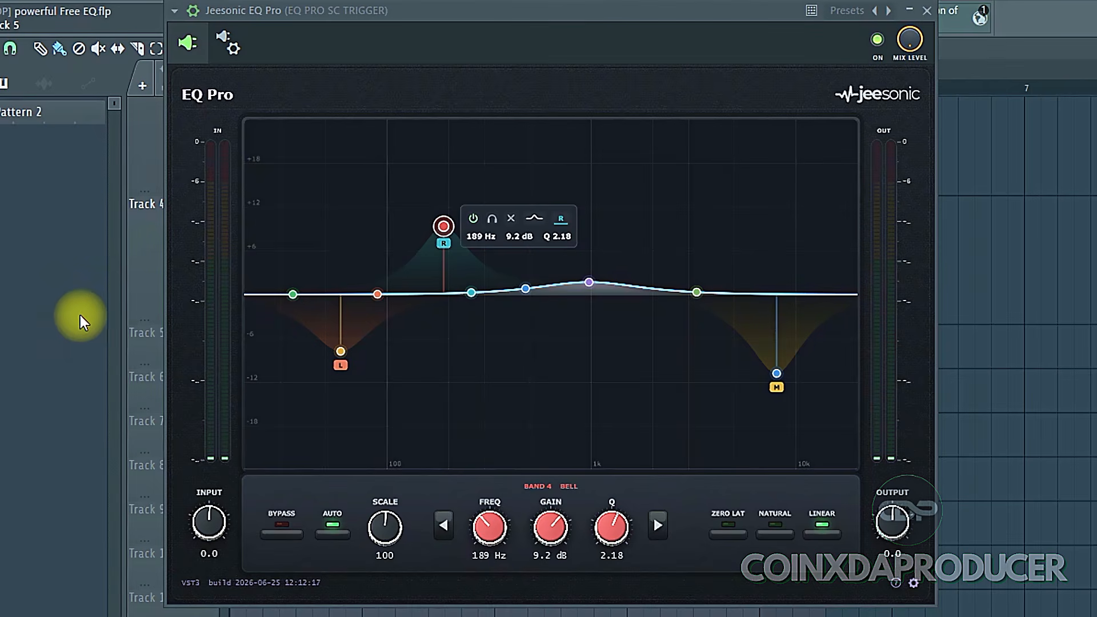
{"action": "left_click", "coordinate": [333, 530]}
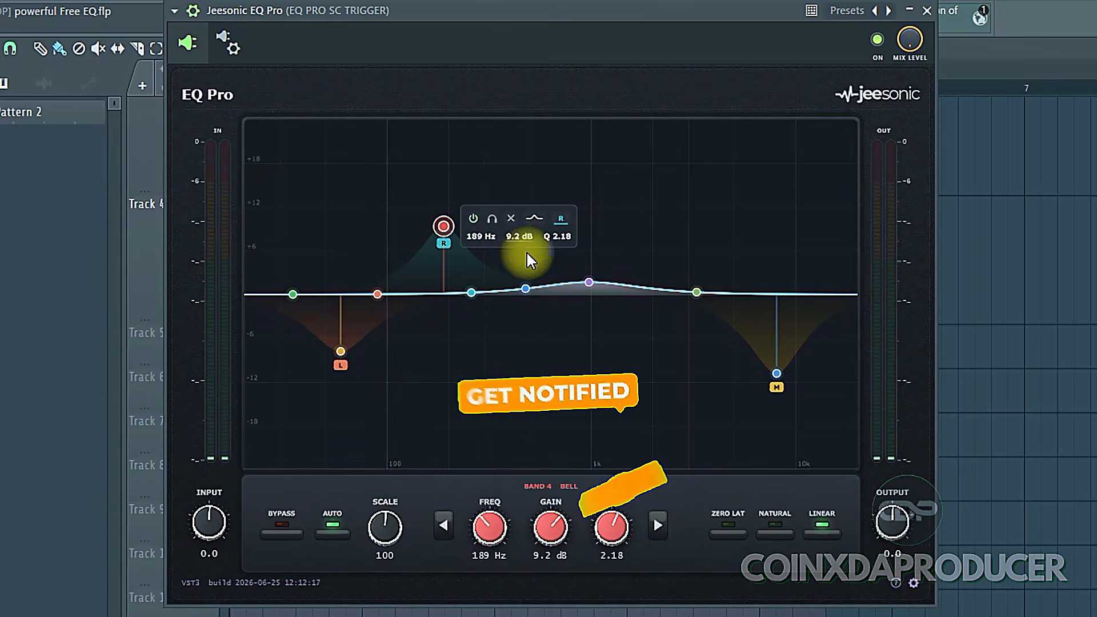
{"action": "left_click_drag", "start_coordinate": [585, 285], "coordinate": [592, 297]}
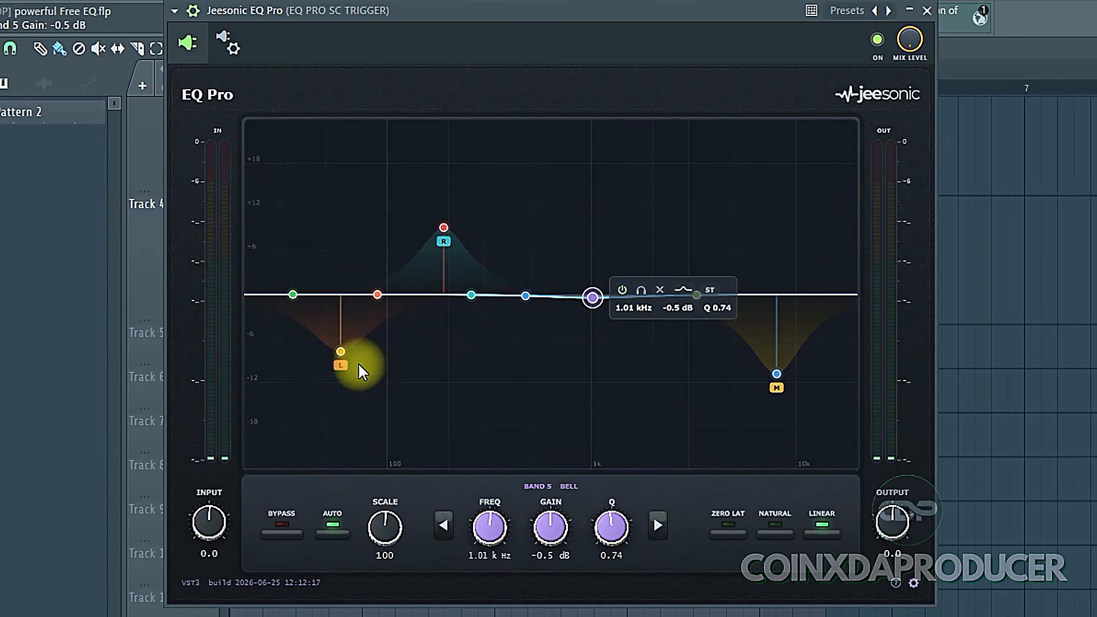
{"action": "left_click_drag", "start_coordinate": [592, 297], "coordinate": [592, 251]}
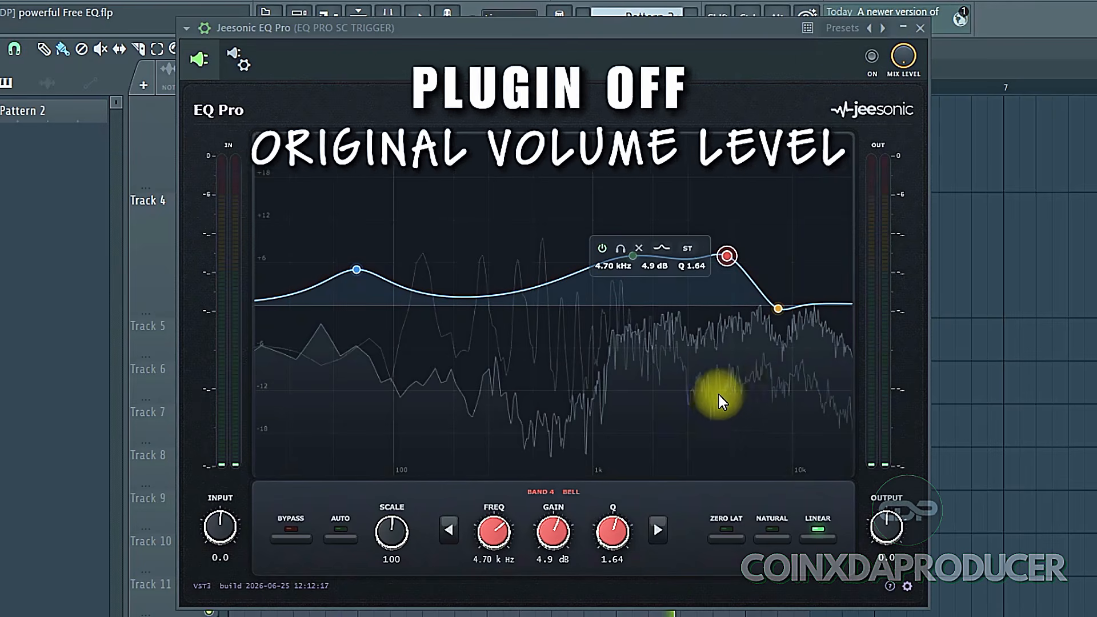
Step: Compare the loudness of the boosted curve with the plugin off and on, and with auto gain off and on
{"action": "left_click", "coordinate": [872, 58]}
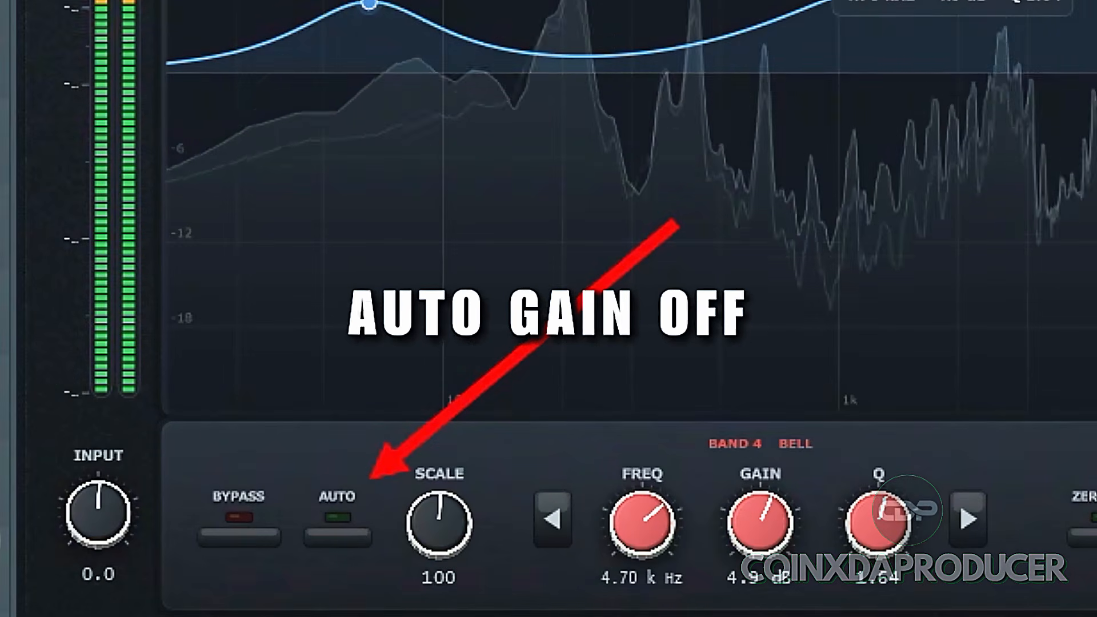
{"action": "left_click", "coordinate": [349, 563]}
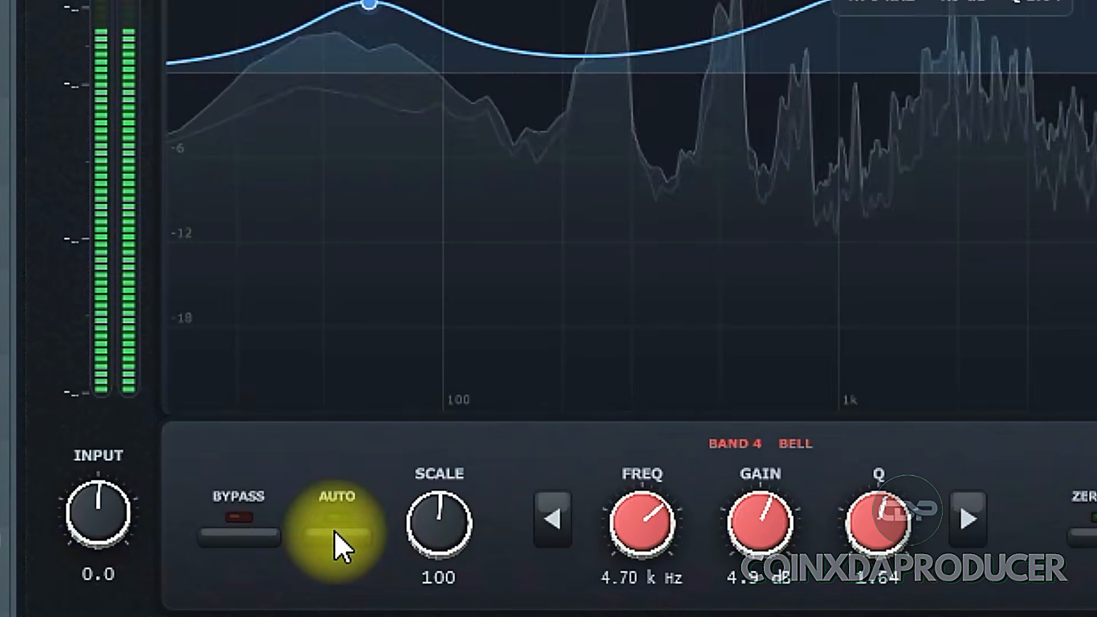
{"action": "left_click", "coordinate": [340, 540]}
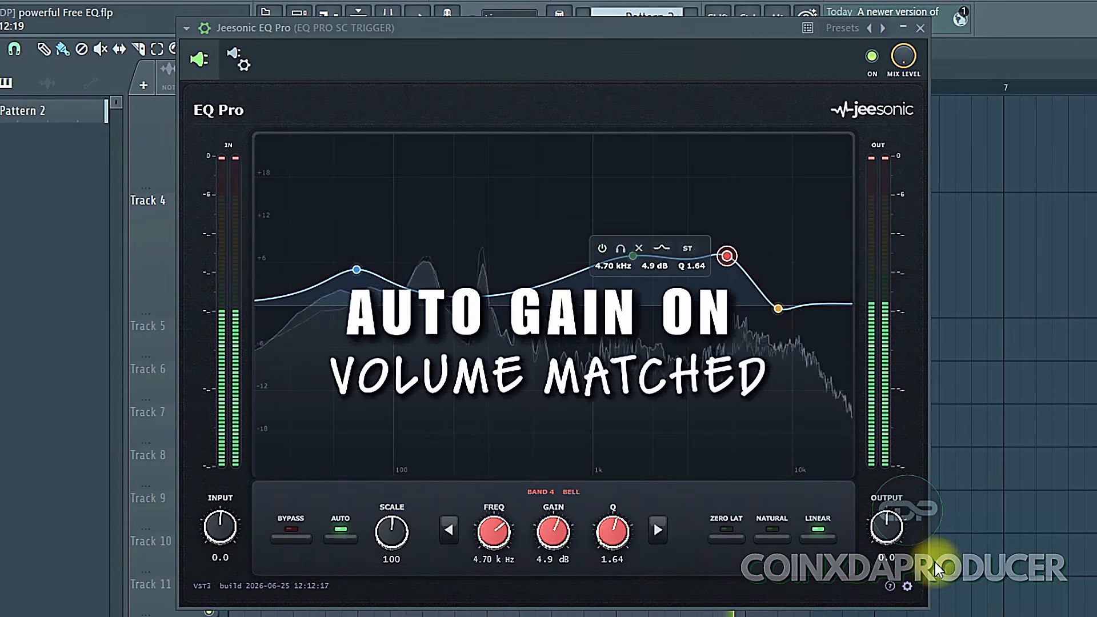
{"action": "left_click", "coordinate": [344, 529]}
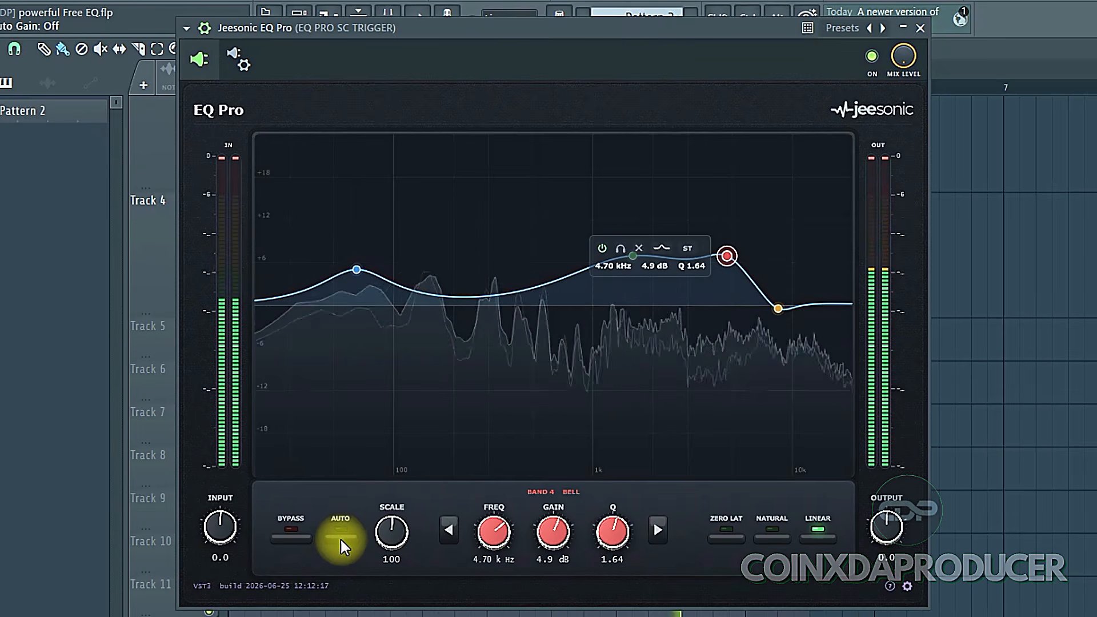
{"action": "left_click", "coordinate": [342, 538]}
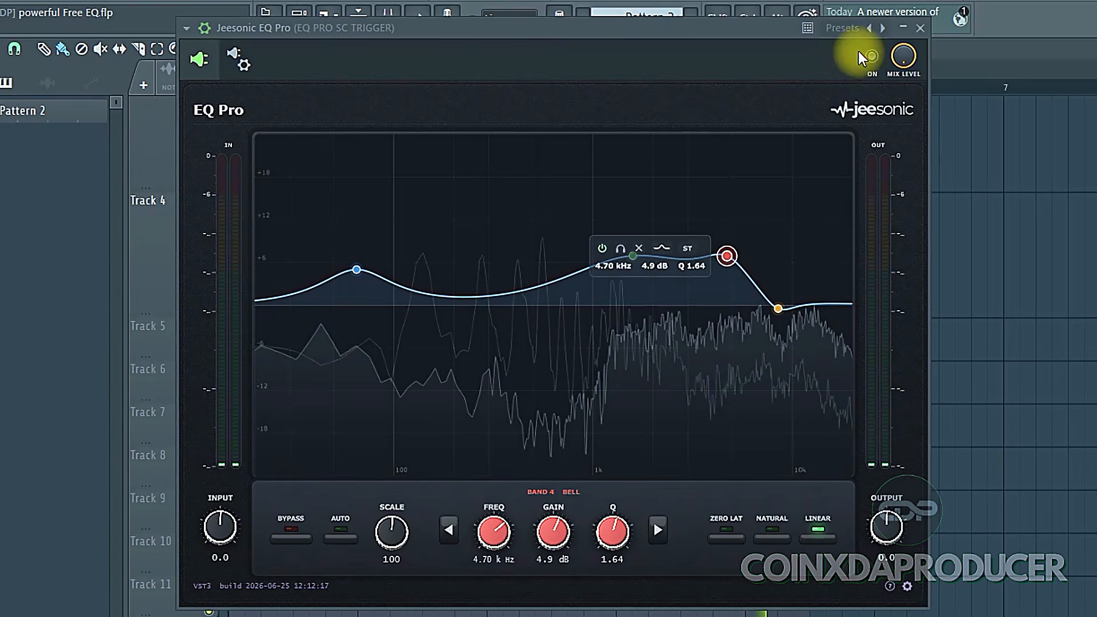
{"action": "left_click", "coordinate": [874, 60]}
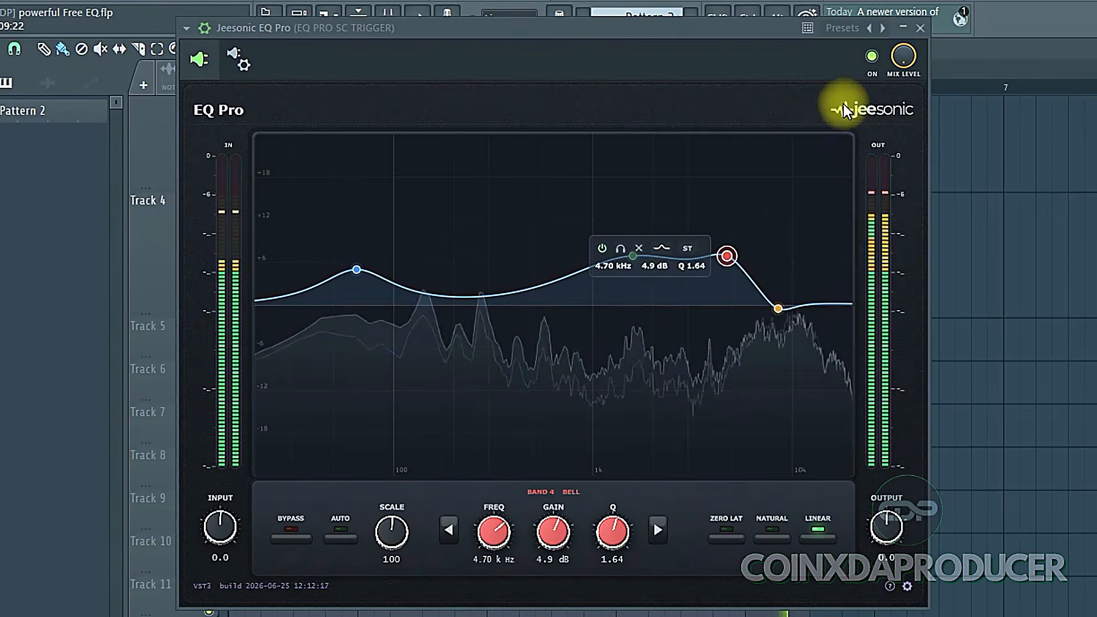
{"action": "left_click", "coordinate": [818, 75]}
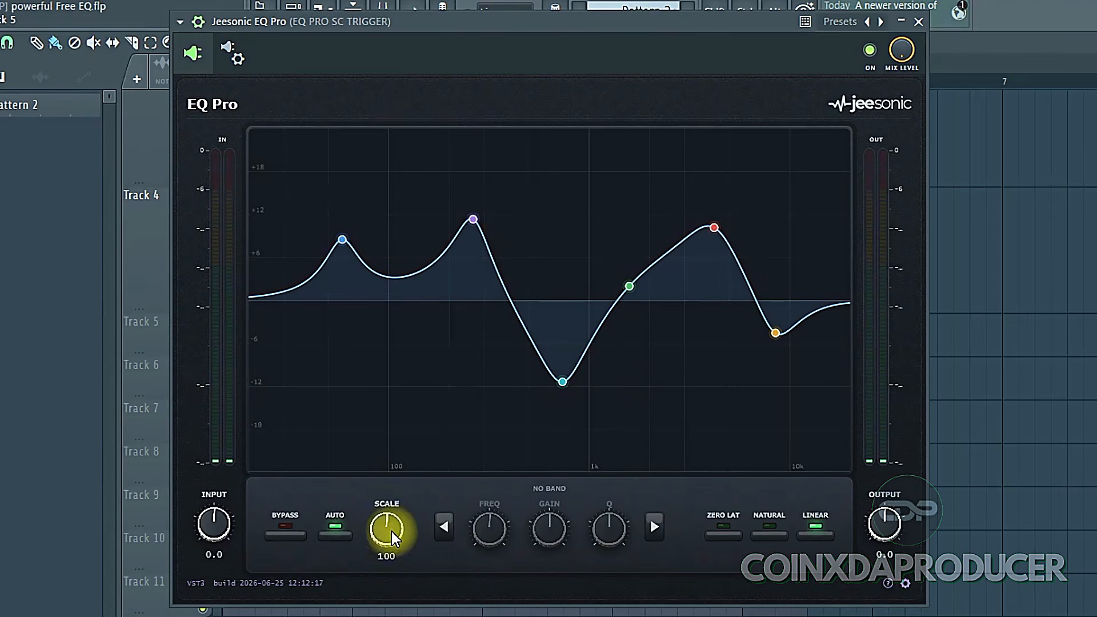
Step: Sweep the Scale control down and up to flatten and exaggerate the gain of all bands together
{"action": "left_click_drag", "start_coordinate": [387, 526], "coordinate": [409, 612]}
{"action": "left_click_drag", "start_coordinate": [394, 563], "coordinate": [371, 322]}
{"action": "left_click_drag", "start_coordinate": [361, 235], "coordinate": [318, 317]}
{"action": "left_click_drag", "start_coordinate": [308, 175], "coordinate": [319, 495]}
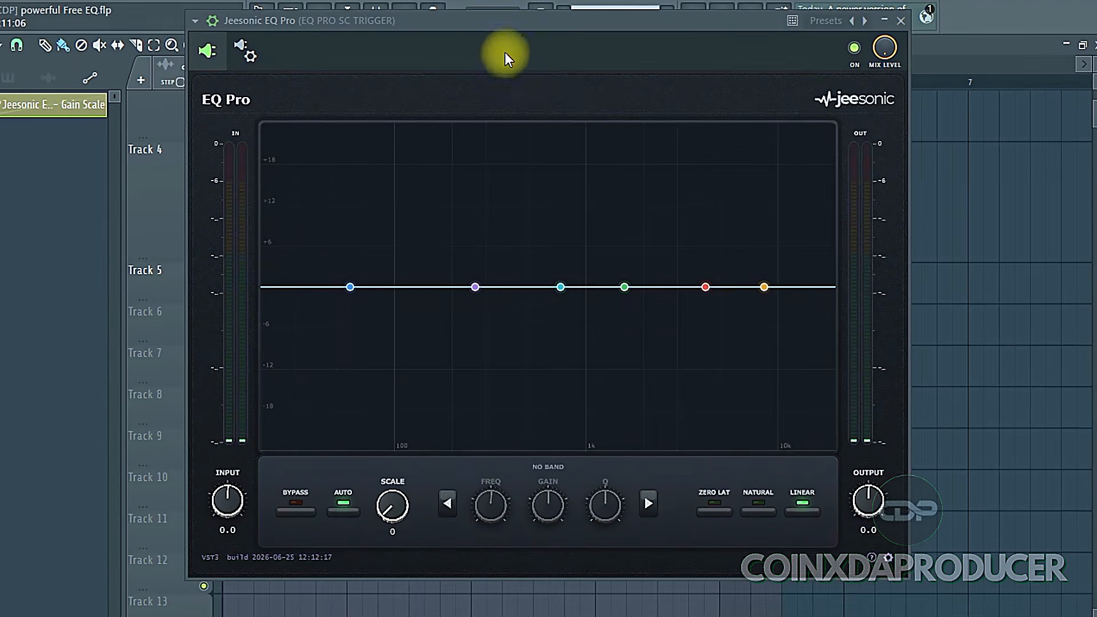
Step: Tweak the Scale control with Multilink to controllers active and view its automation options, including Create automation clips
{"action": "left_click_drag", "start_coordinate": [506, 53], "coordinate": [482, 60]}
{"action": "left_click", "coordinate": [550, 23]}
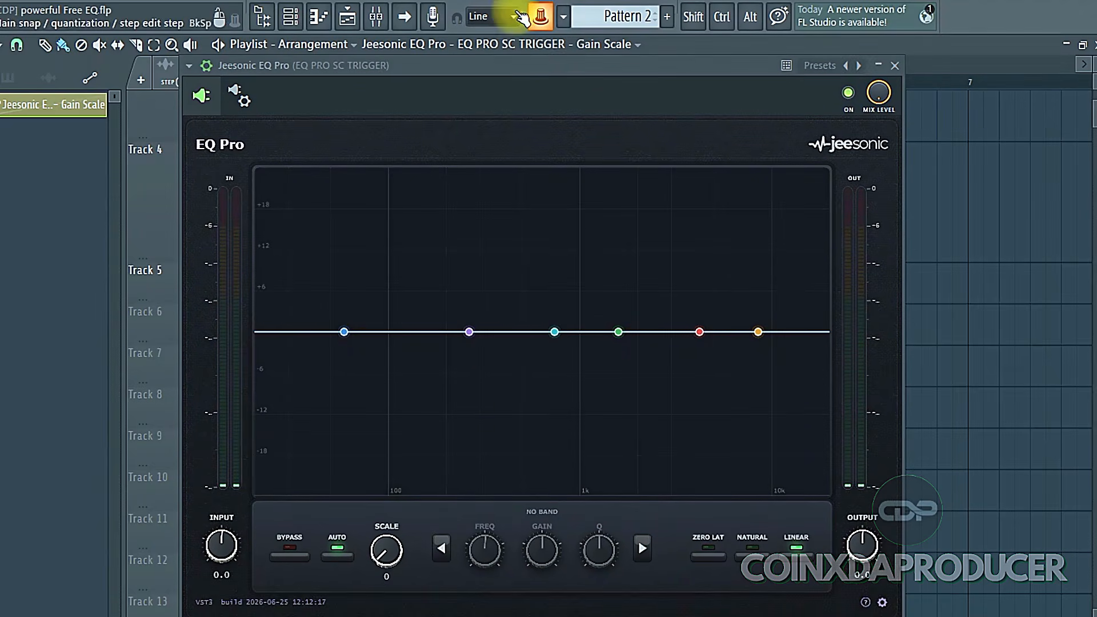
{"action": "left_click_drag", "start_coordinate": [379, 552], "coordinate": [394, 612]}
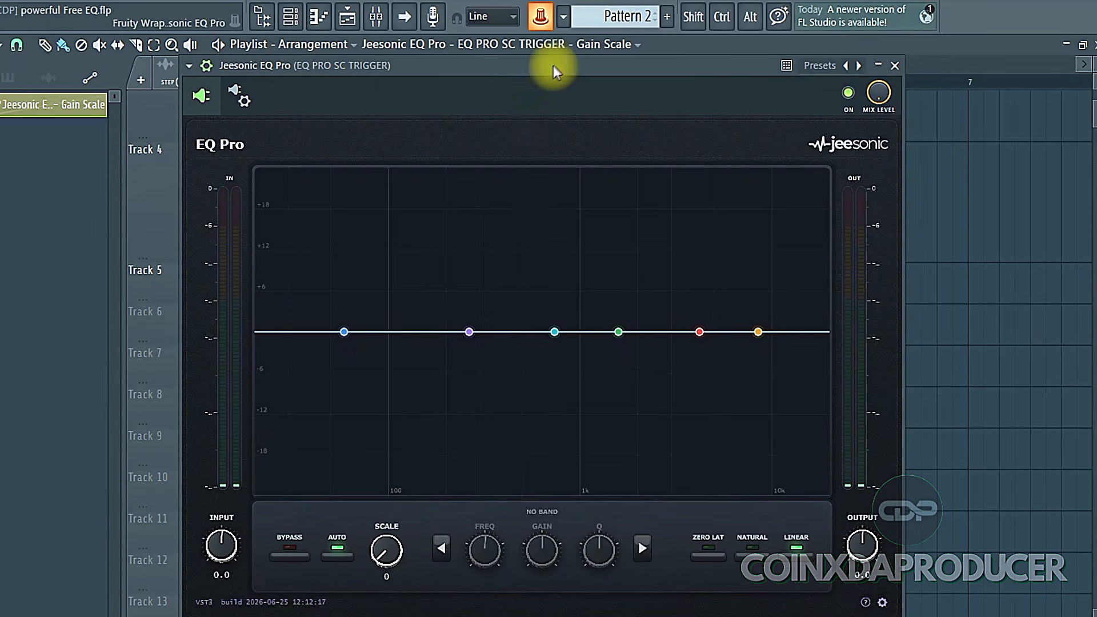
{"action": "right_click", "coordinate": [547, 24]}
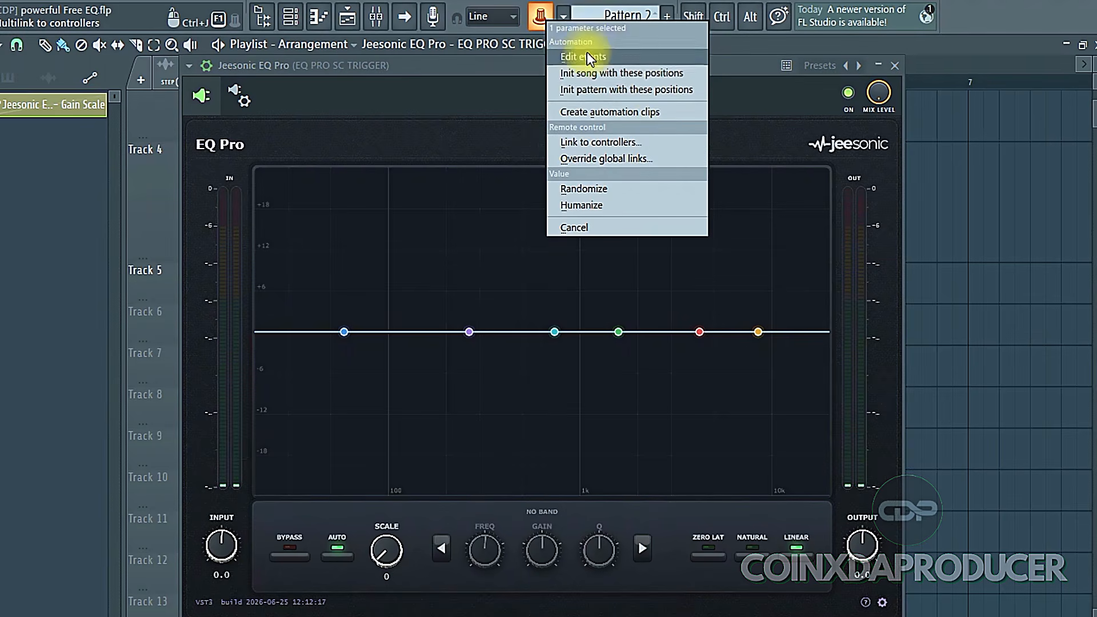
{"action": "left_click", "coordinate": [743, 66]}
Step: Examine the Gain Scale automation clip on Track 5, and play the song while watching the equalizer curve
{"action": "left_click_drag", "start_coordinate": [743, 66], "coordinate": [735, 416]}
{"action": "left_click_drag", "start_coordinate": [184, 303], "coordinate": [228, 387]}
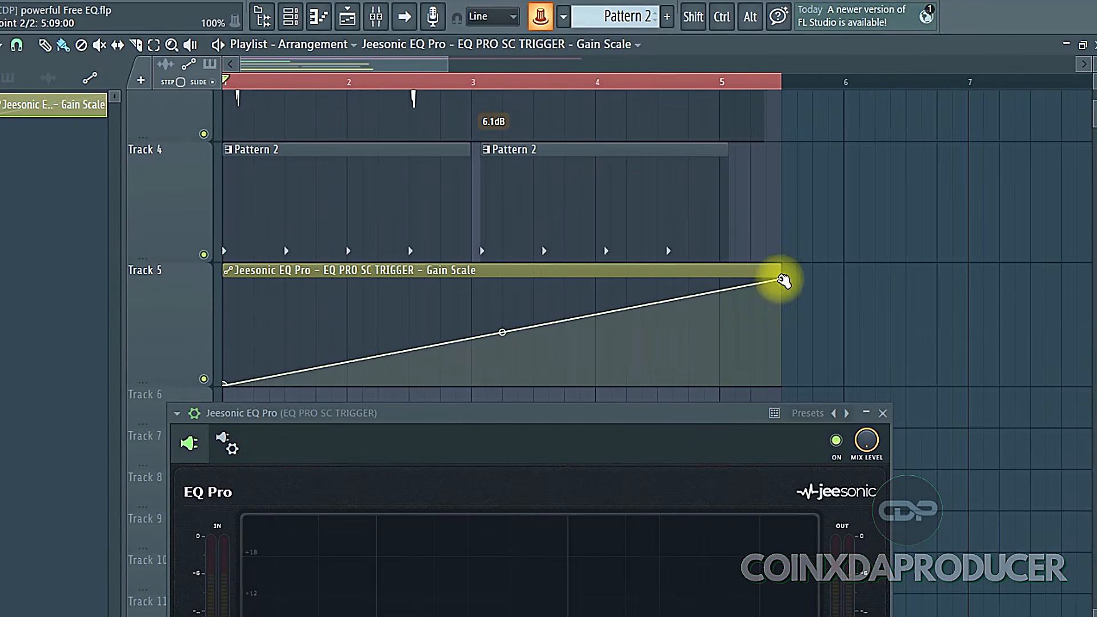
{"action": "left_click_drag", "start_coordinate": [558, 440], "coordinate": [524, 65]}
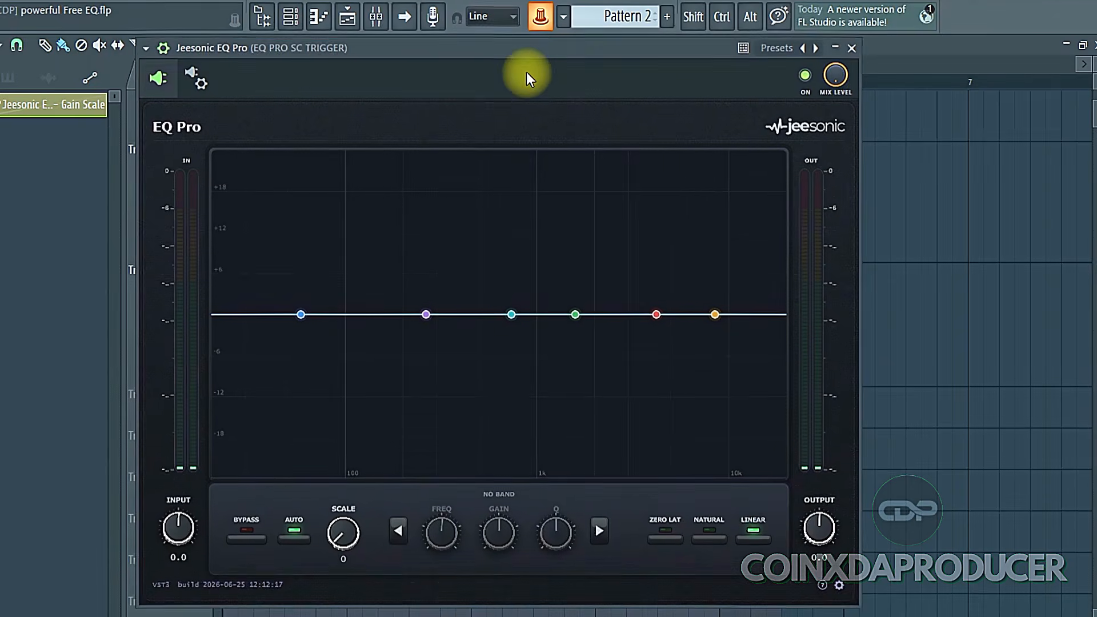
{"action": "key", "text": "space"}
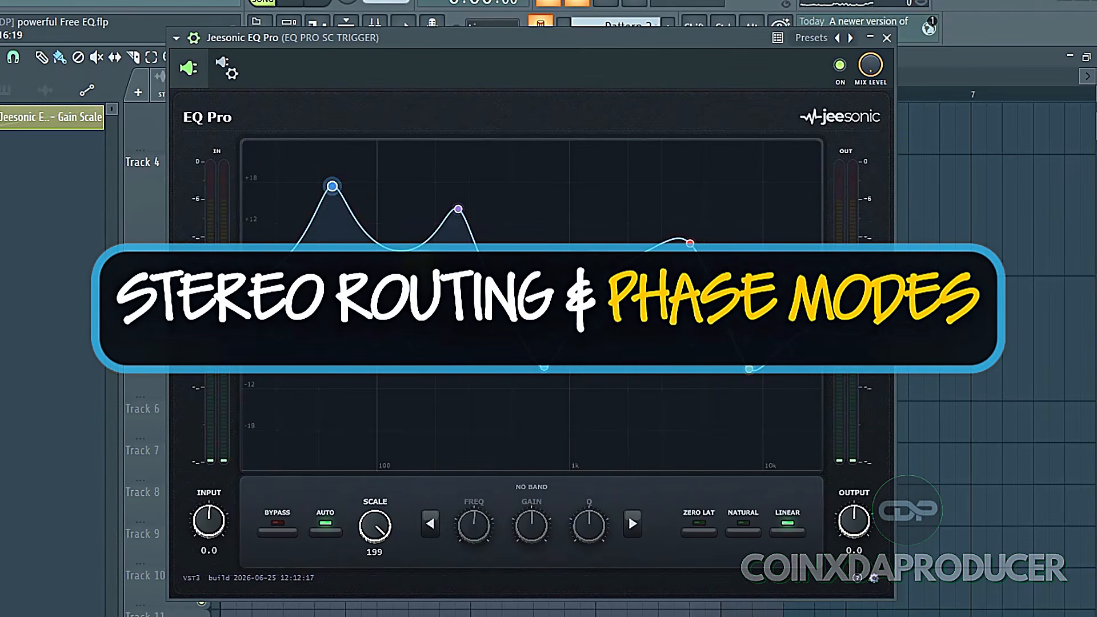
Step: Clear the boosted and cut bands from the curve, including the bell moved to 124 Hz
{"action": "double_click", "coordinate": [333, 187]}
{"action": "double_click", "coordinate": [336, 200]}
{"action": "double_click", "coordinate": [458, 215]}
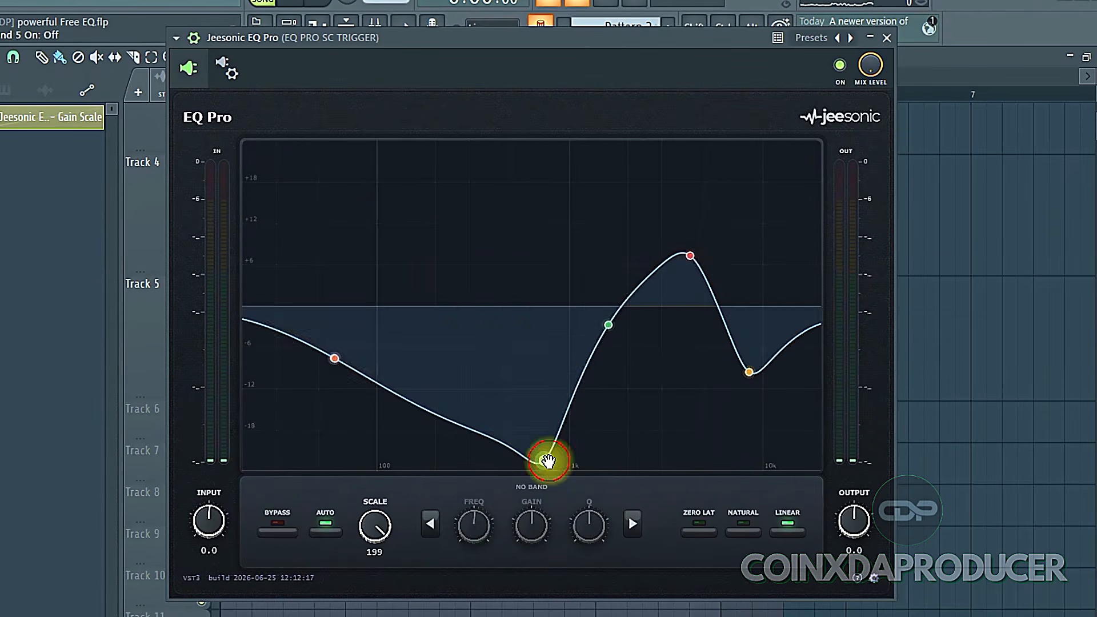
{"action": "double_click", "coordinate": [544, 458]}
{"action": "double_click", "coordinate": [608, 260]}
{"action": "double_click", "coordinate": [689, 214]}
{"action": "double_click", "coordinate": [750, 423]}
{"action": "left_click_drag", "start_coordinate": [350, 308], "coordinate": [394, 307]}
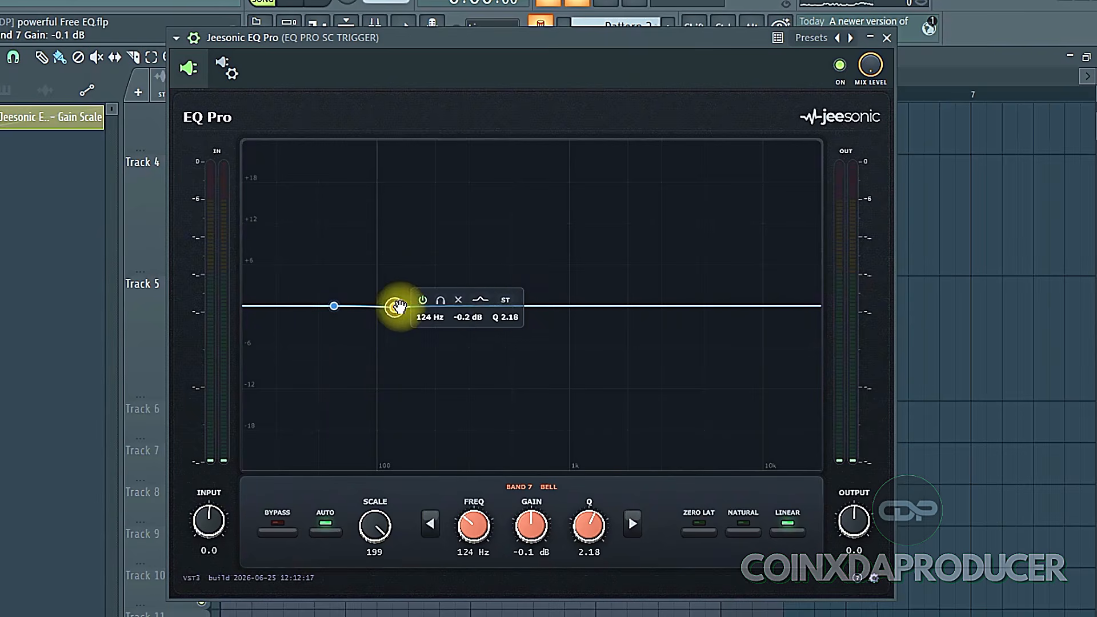
{"action": "left_click", "coordinate": [458, 301]}
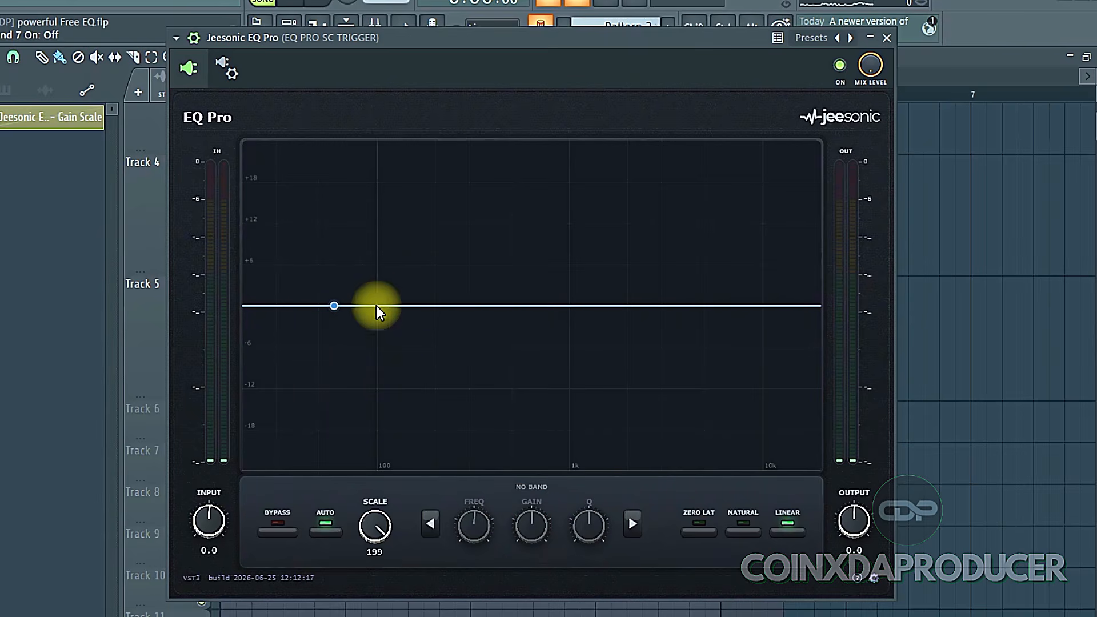
Step: Shape Band 1 into a bell cut of about -9.1 dB at 124 Hz with a Q of 2.18
{"action": "double_click", "coordinate": [331, 309]}
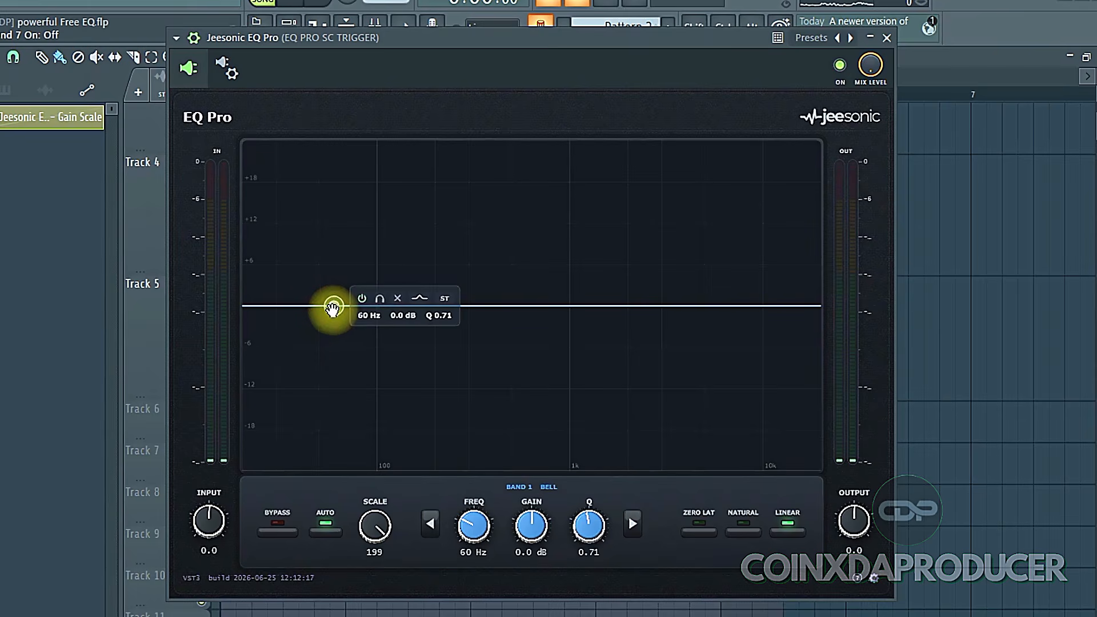
{"action": "left_click_drag", "start_coordinate": [335, 311], "coordinate": [394, 374]}
{"action": "scroll", "coordinate": [392, 370], "scroll_direction": "up", "scroll_amount": 8}
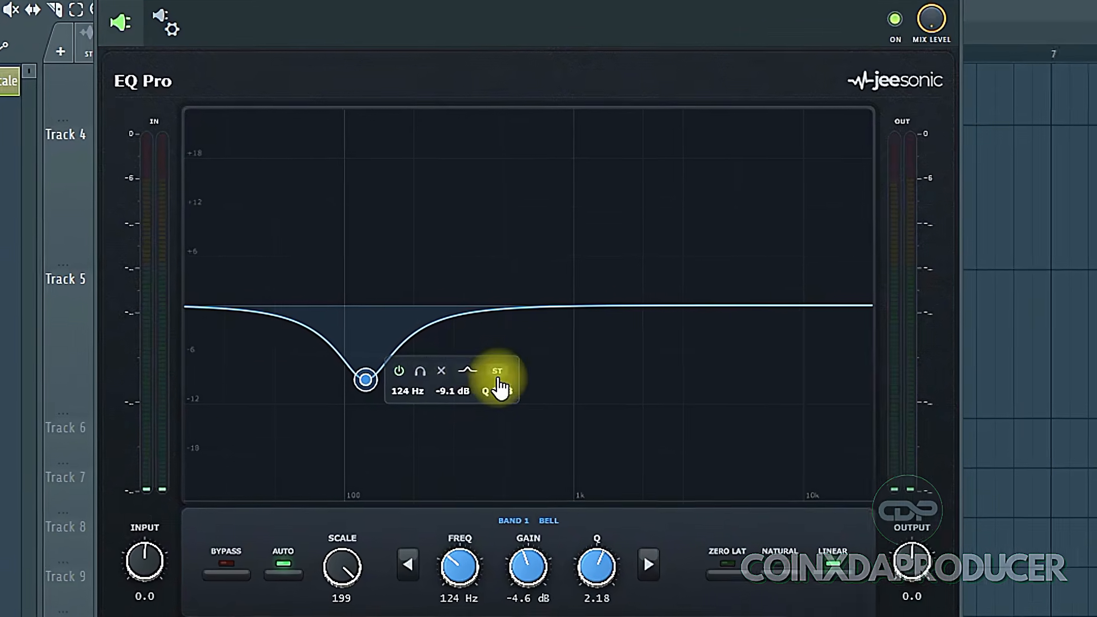
Step: Assign the low bell cut to the Mid channel and adjust it to about -4.7 dB at 141 Hz
{"action": "left_click", "coordinate": [506, 362]}
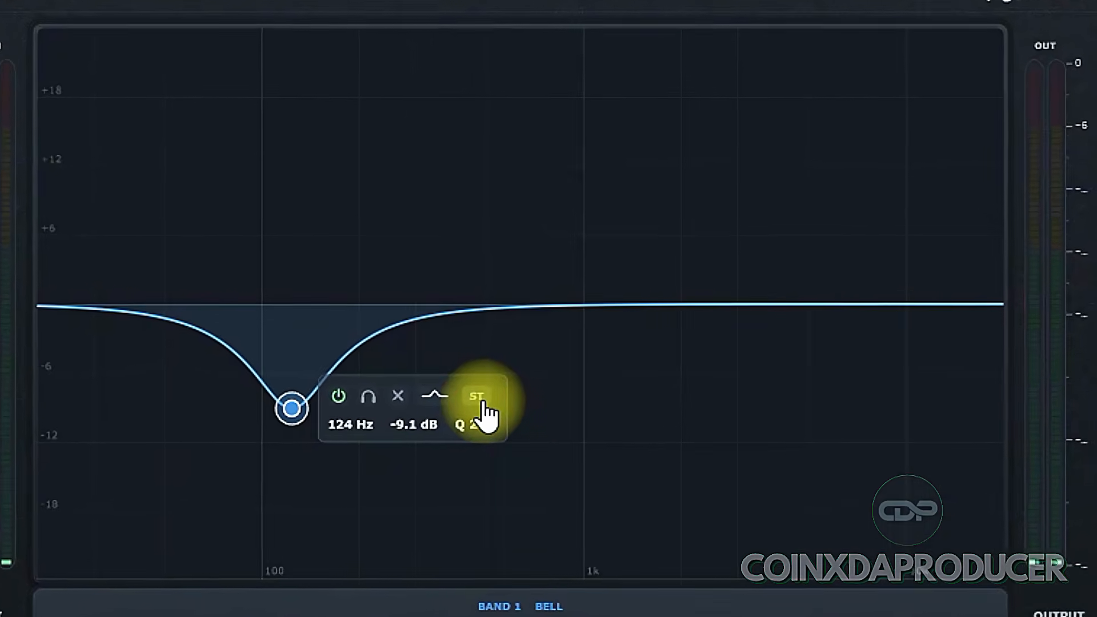
{"action": "left_click", "coordinate": [493, 388]}
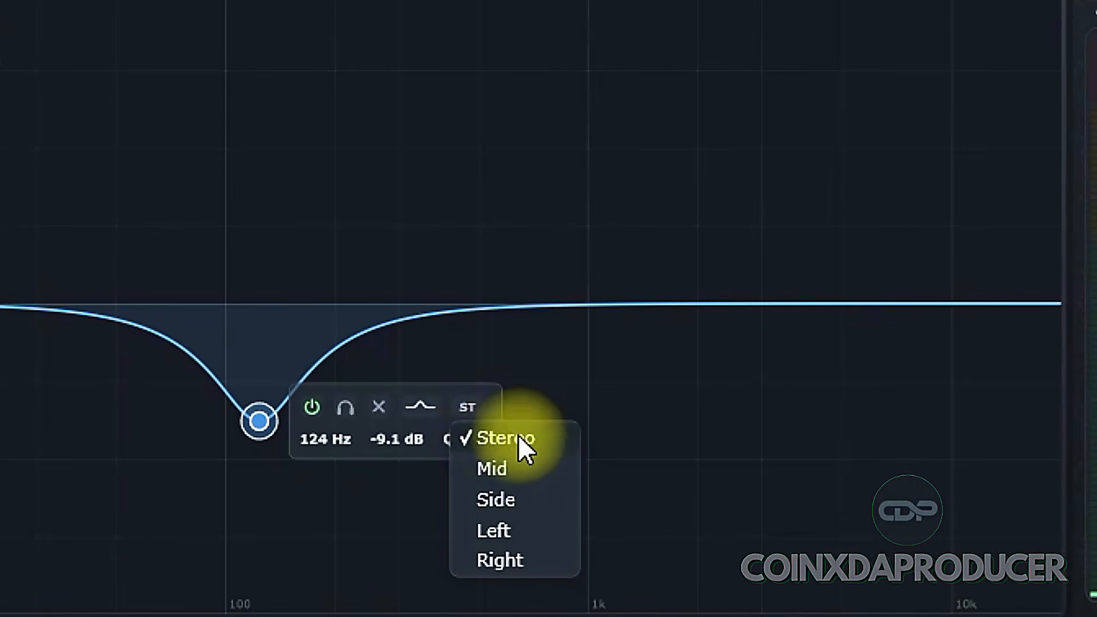
{"action": "left_click", "coordinate": [508, 468]}
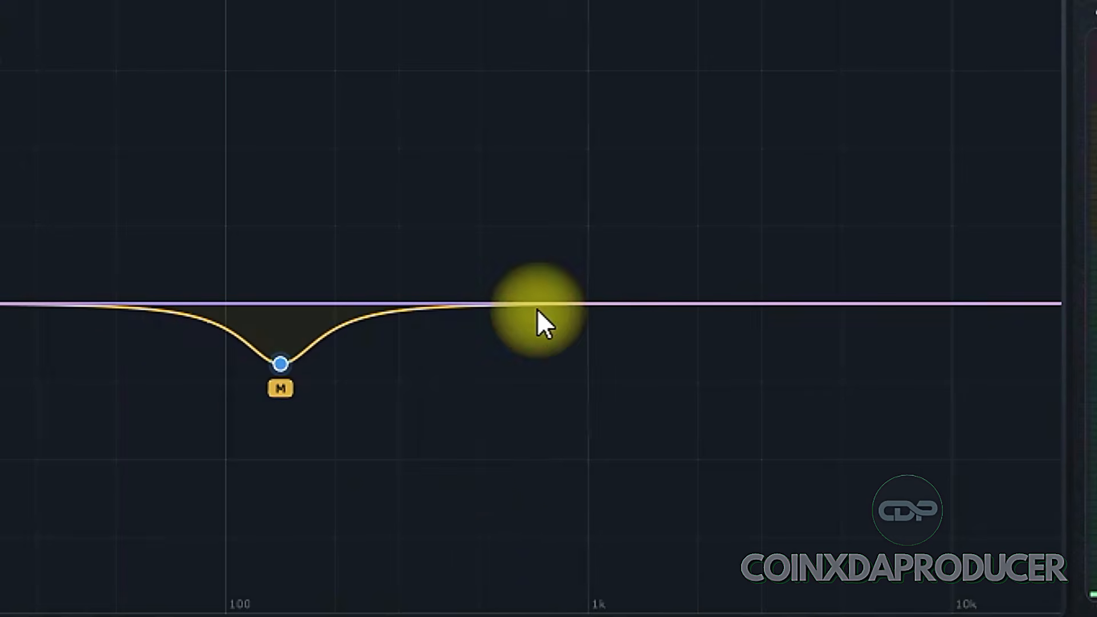
Step: Add a Side-channel bell boosting about 3.8 dB at 1.00 kHz and adjust its Q
{"action": "left_click", "coordinate": [544, 303]}
{"action": "left_click", "coordinate": [753, 291]}
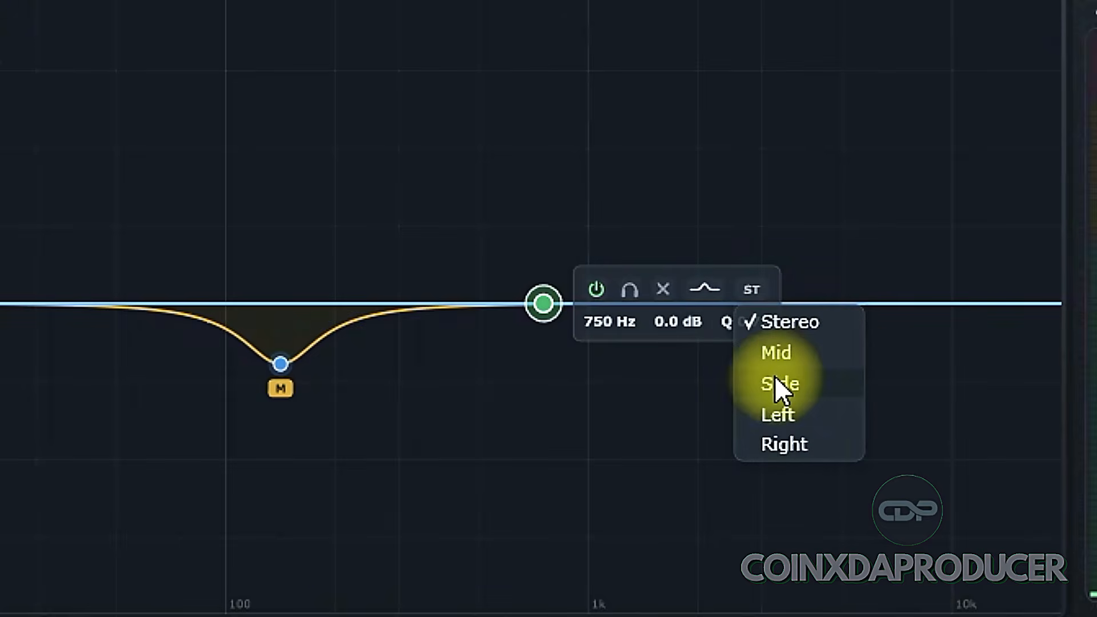
{"action": "left_click", "coordinate": [779, 384]}
{"action": "left_click_drag", "start_coordinate": [539, 300], "coordinate": [594, 252]}
{"action": "scroll", "coordinate": [580, 256], "scroll_direction": "down", "scroll_amount": 6}
{"action": "scroll", "coordinate": [583, 255], "scroll_direction": "up", "scroll_amount": 11}
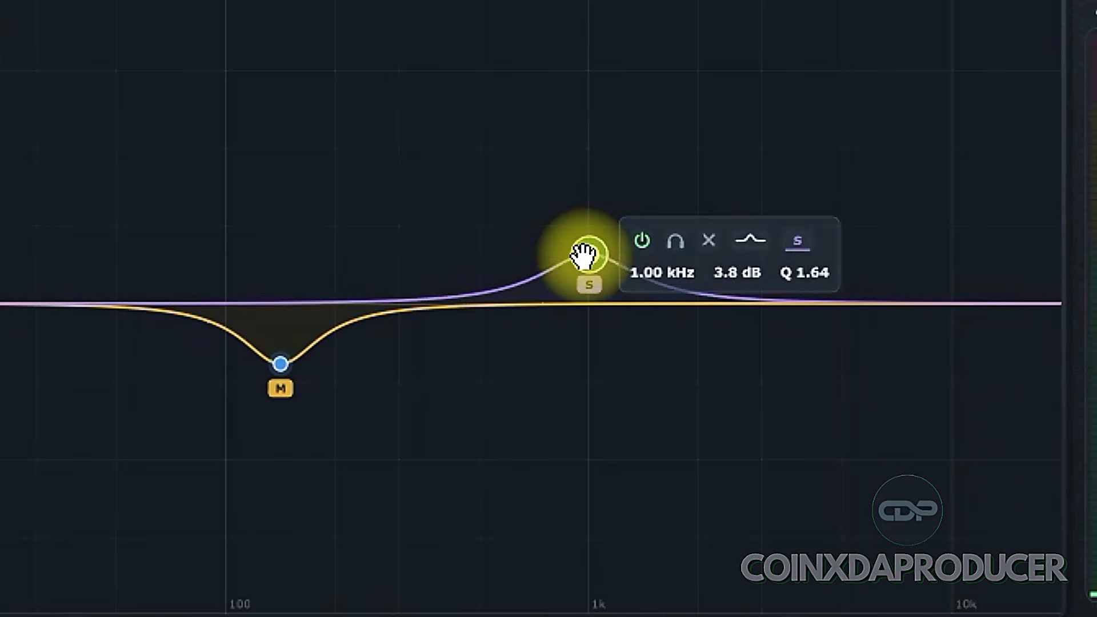
{"action": "scroll", "coordinate": [583, 255], "scroll_direction": "down", "scroll_amount": 2}
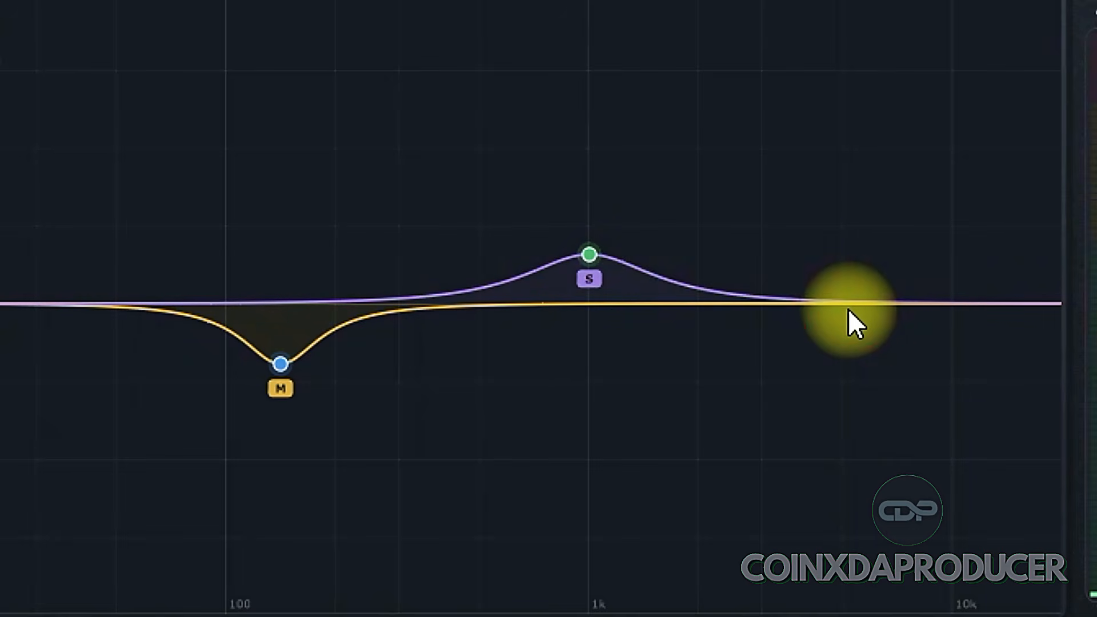
Step: Select the Mid band and try the Zero Lat, Natural and Linear phase modes, finishing on Natural
{"action": "left_click", "coordinate": [278, 367]}
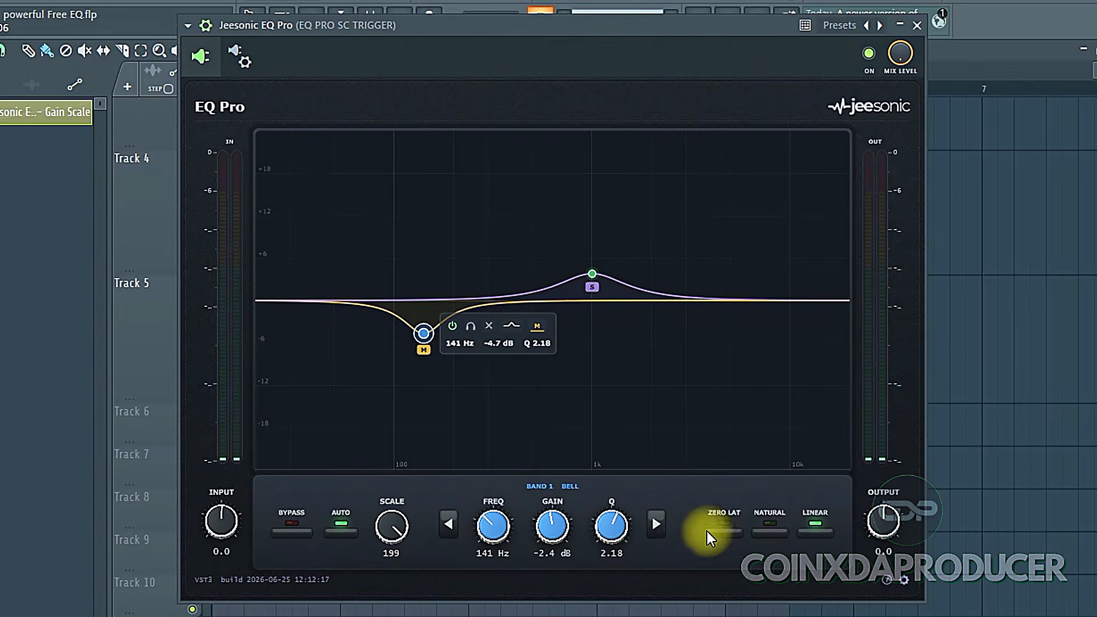
{"action": "left_click", "coordinate": [722, 526]}
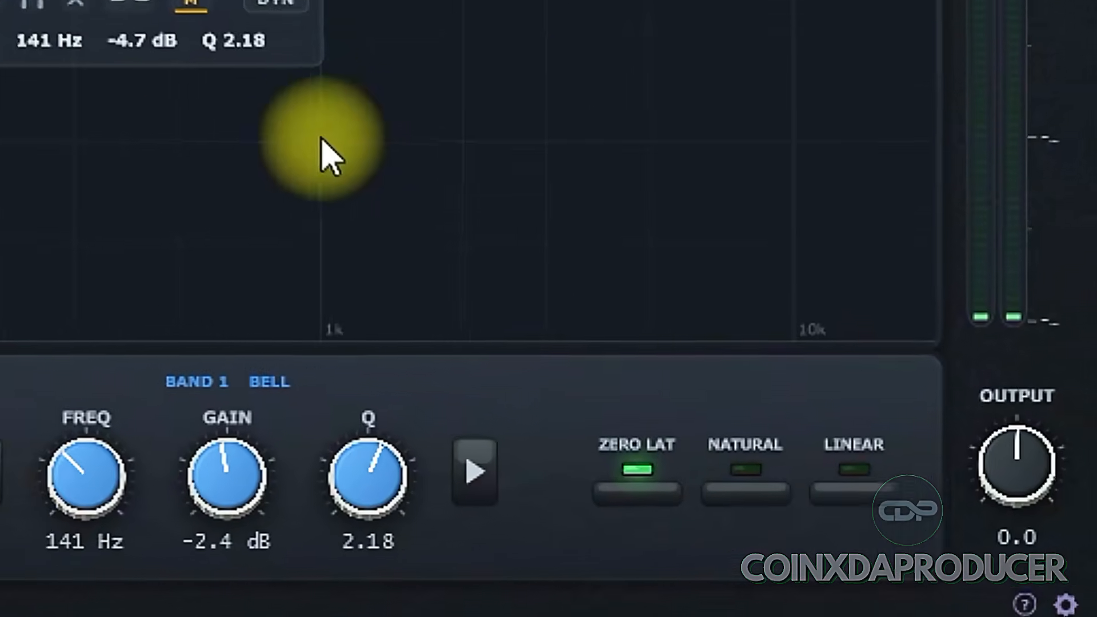
{"action": "left_click", "coordinate": [766, 502]}
{"action": "left_click", "coordinate": [869, 472]}
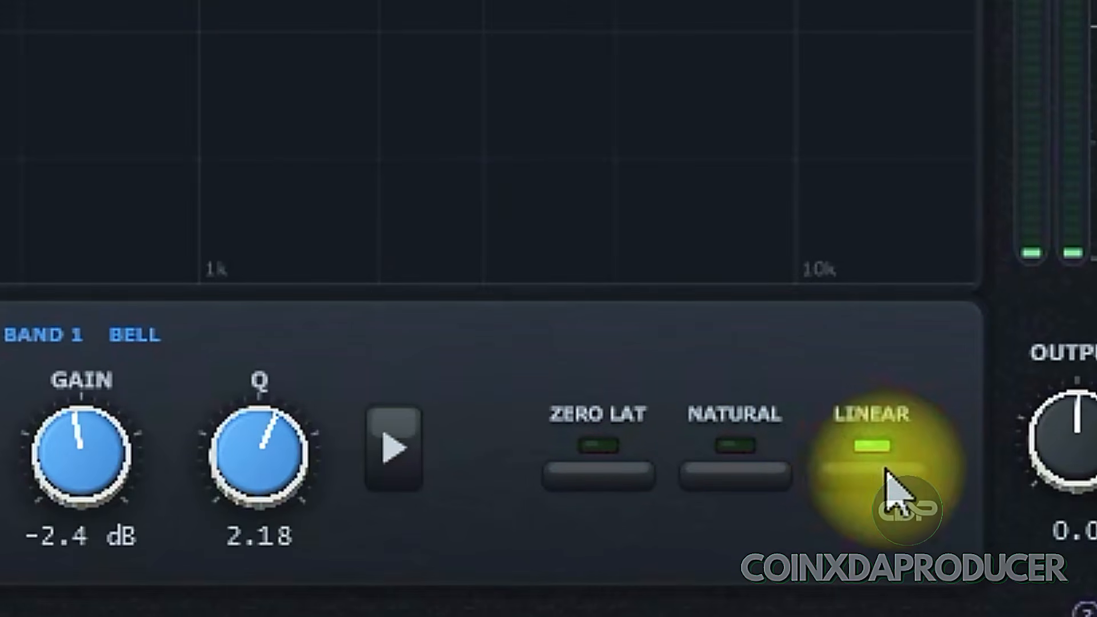
{"action": "left_click", "coordinate": [608, 460]}
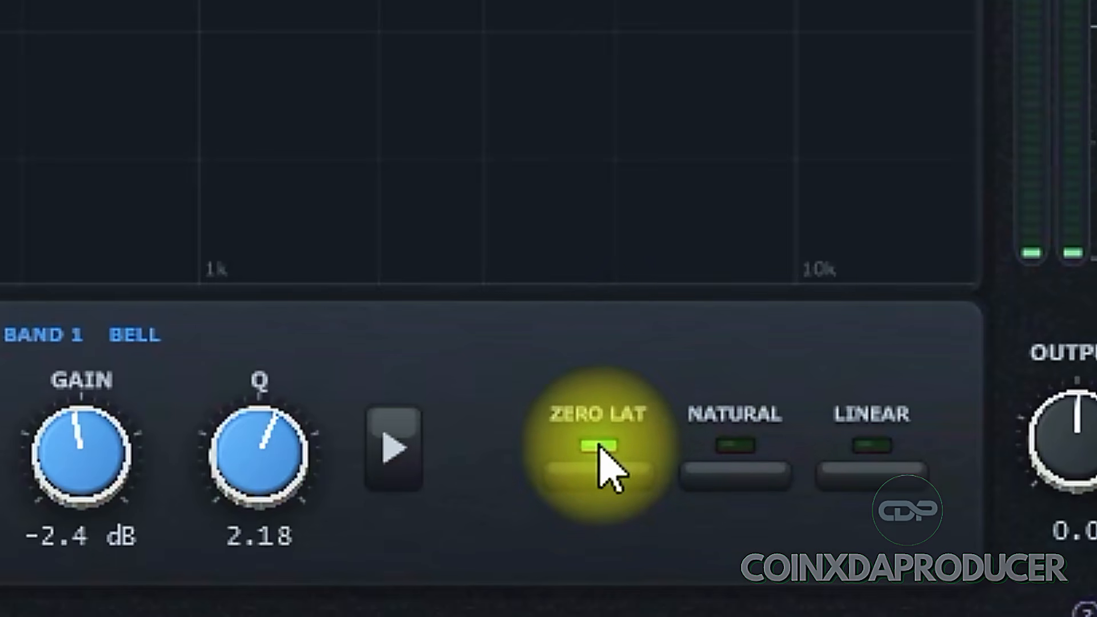
{"action": "left_click", "coordinate": [737, 460]}
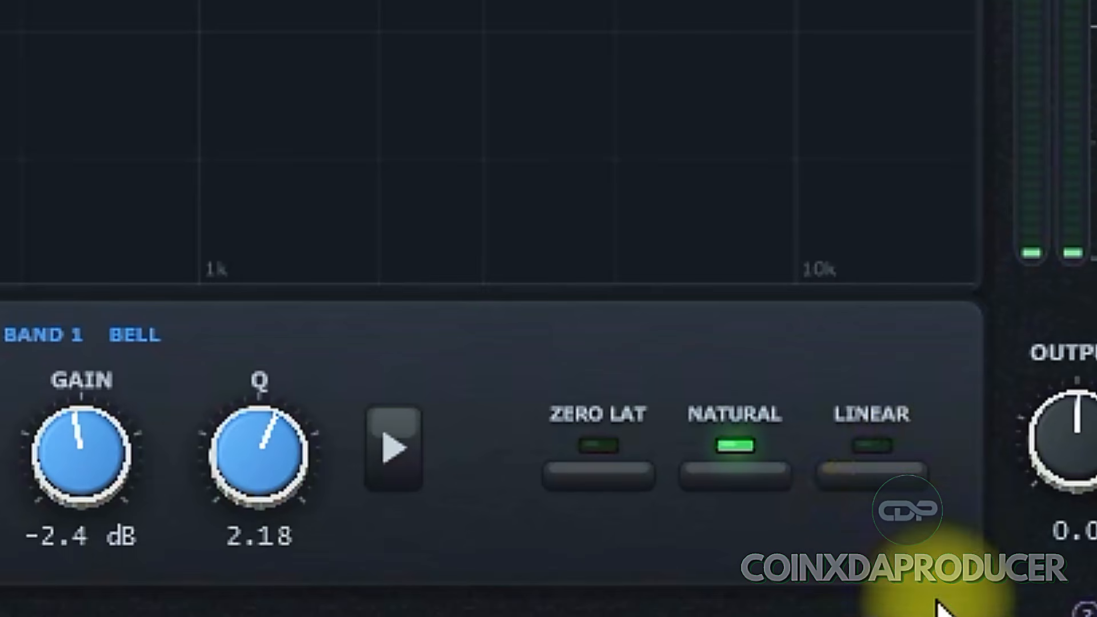
Step: Compare the Linear and Natural phase modes on the Band 1 bell cut
{"action": "left_click", "coordinate": [905, 442]}
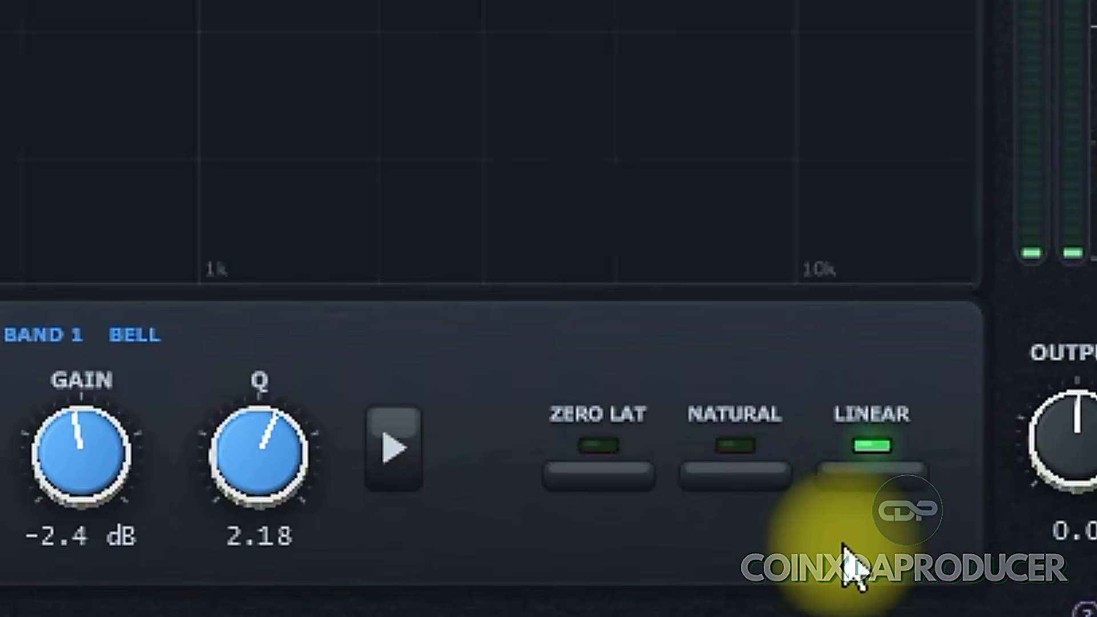
{"action": "left_click", "coordinate": [731, 468]}
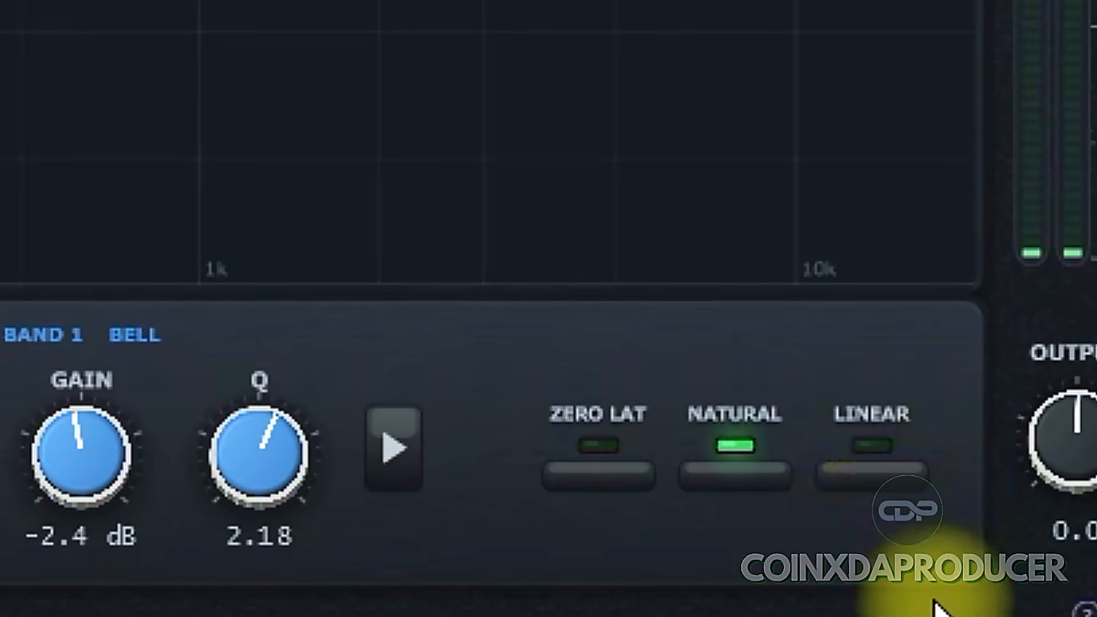
{"action": "left_click", "coordinate": [907, 457]}
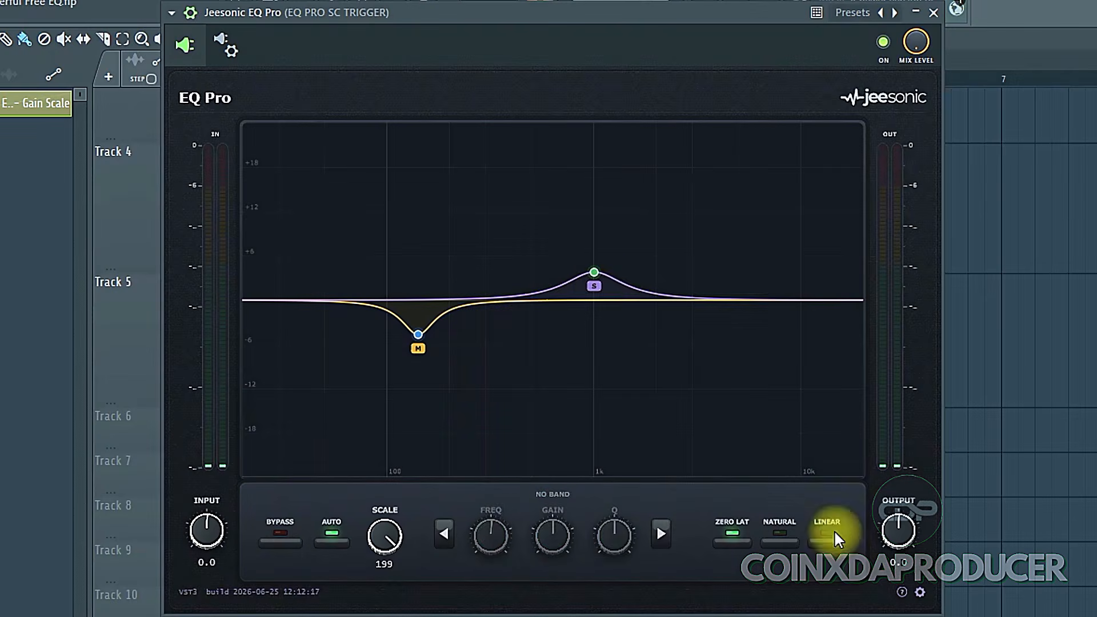
Step: Select the Side-channel bell at 1.00 kHz and cycle through the Natural, Zero Lat and Linear phase modes, finishing on Linear
{"action": "left_click", "coordinate": [593, 274]}
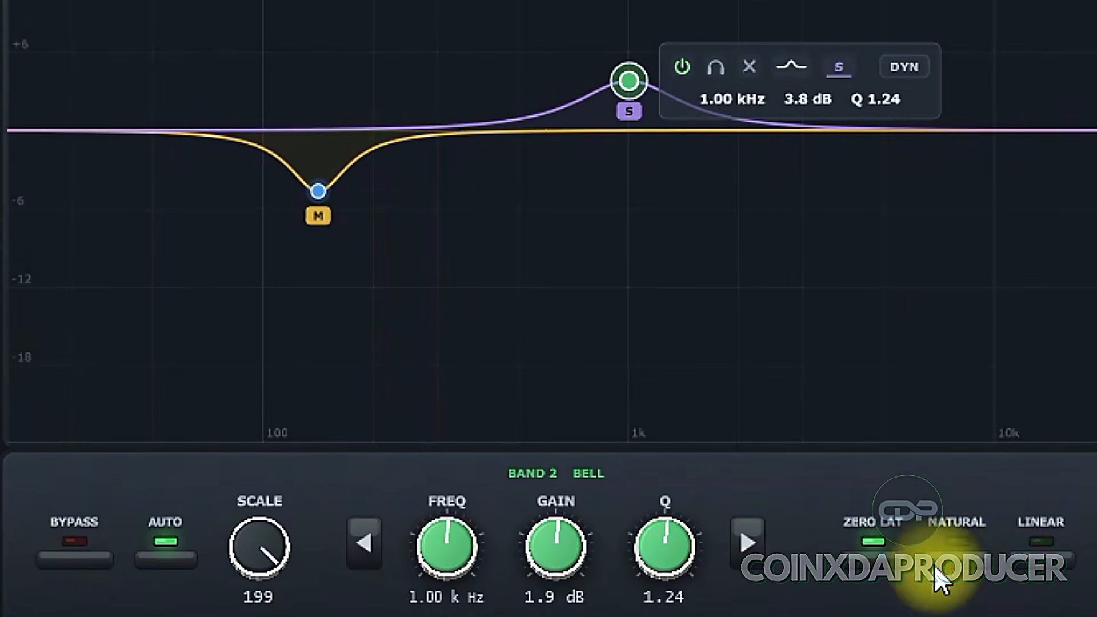
{"action": "left_click", "coordinate": [948, 549]}
{"action": "left_click", "coordinate": [1050, 544]}
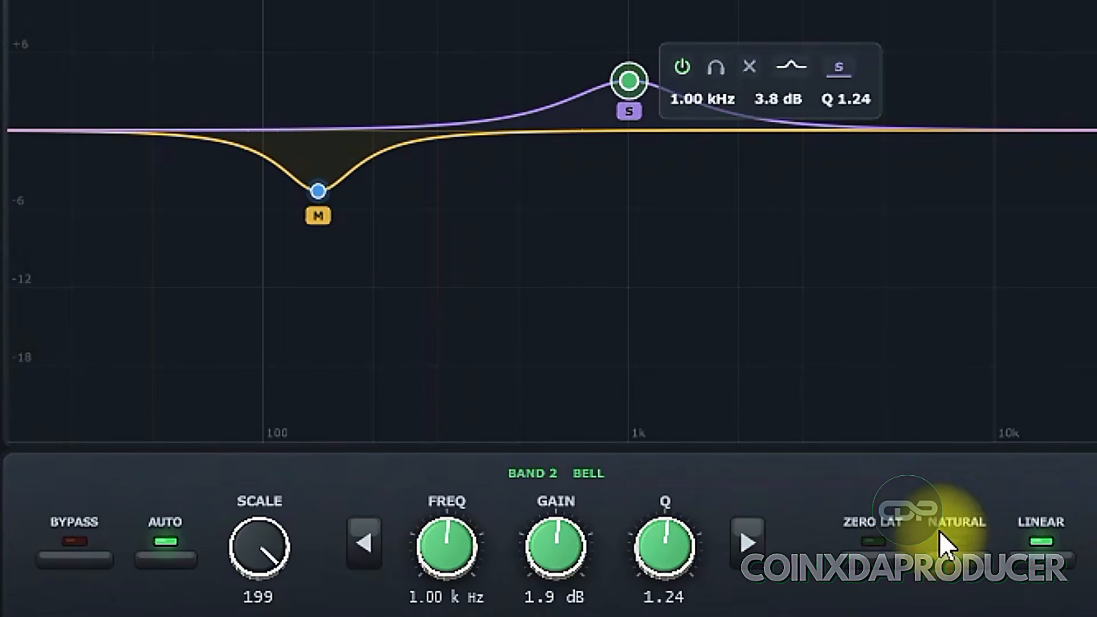
{"action": "left_click", "coordinate": [938, 530]}
{"action": "left_click", "coordinate": [885, 533]}
{"action": "left_click", "coordinate": [1043, 540]}
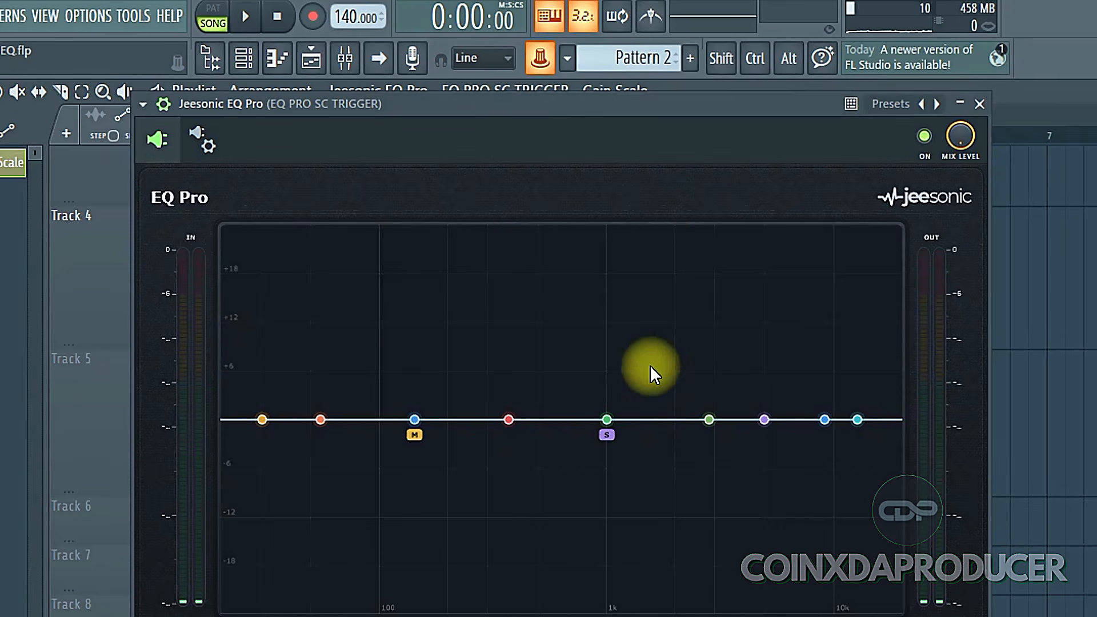
Step: Play the song from the start and stop it to audition the multi-band dynamic EQ curve
{"action": "key", "text": "space"}
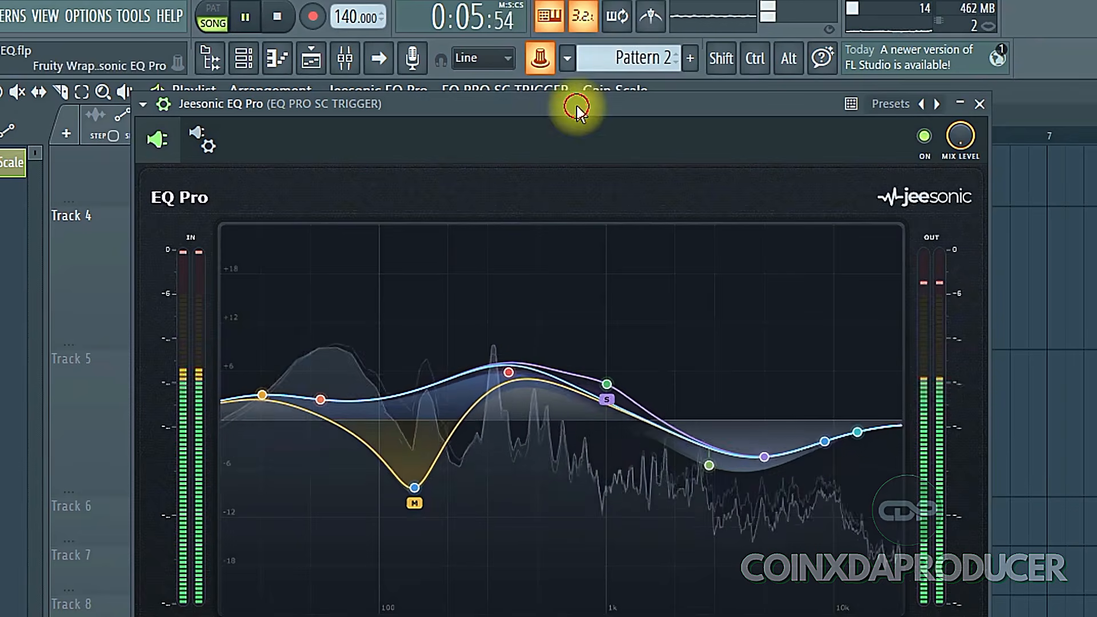
{"action": "key", "text": "space"}
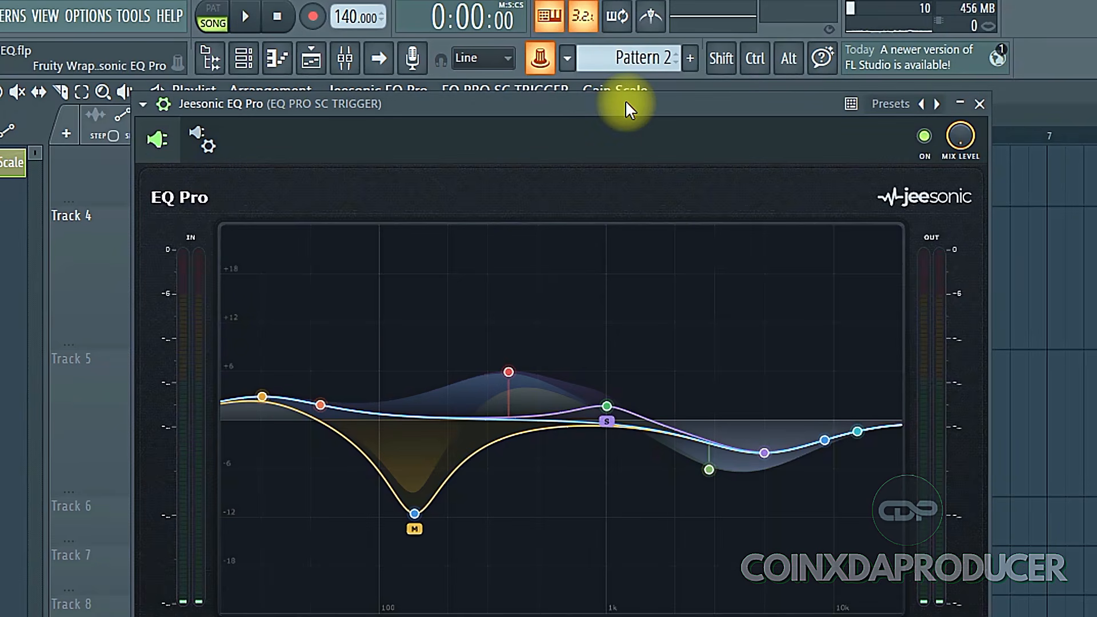
{"action": "key", "text": "space"}
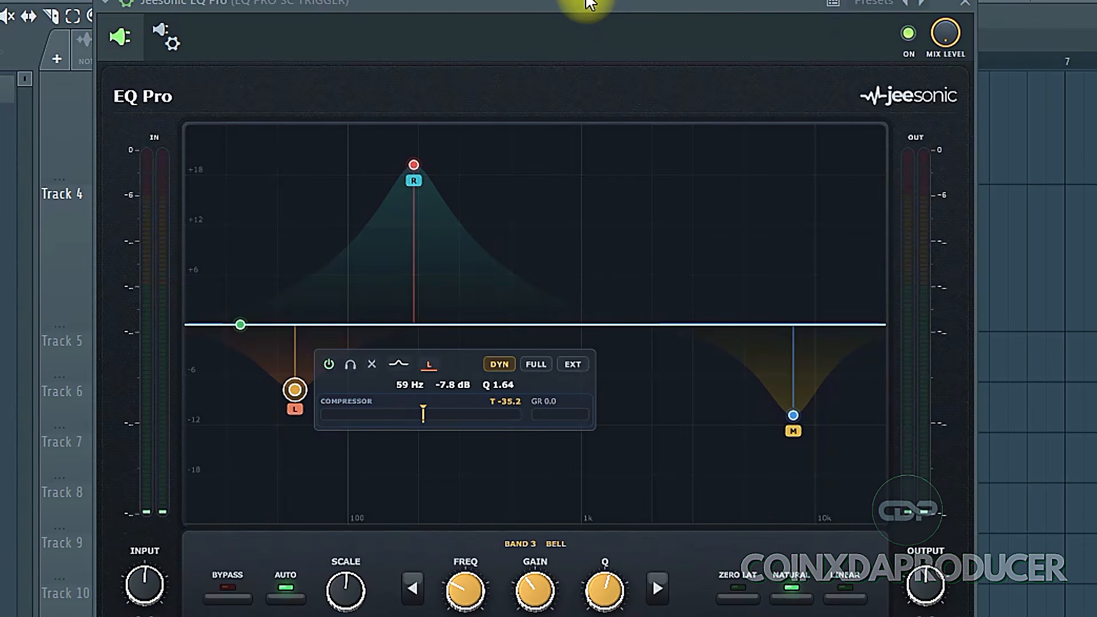
Step: Compare the Zero Lat and Natural phase modes with the 59 Hz Left band selected, then set the phase mode to Linear
{"action": "left_click", "coordinate": [743, 596]}
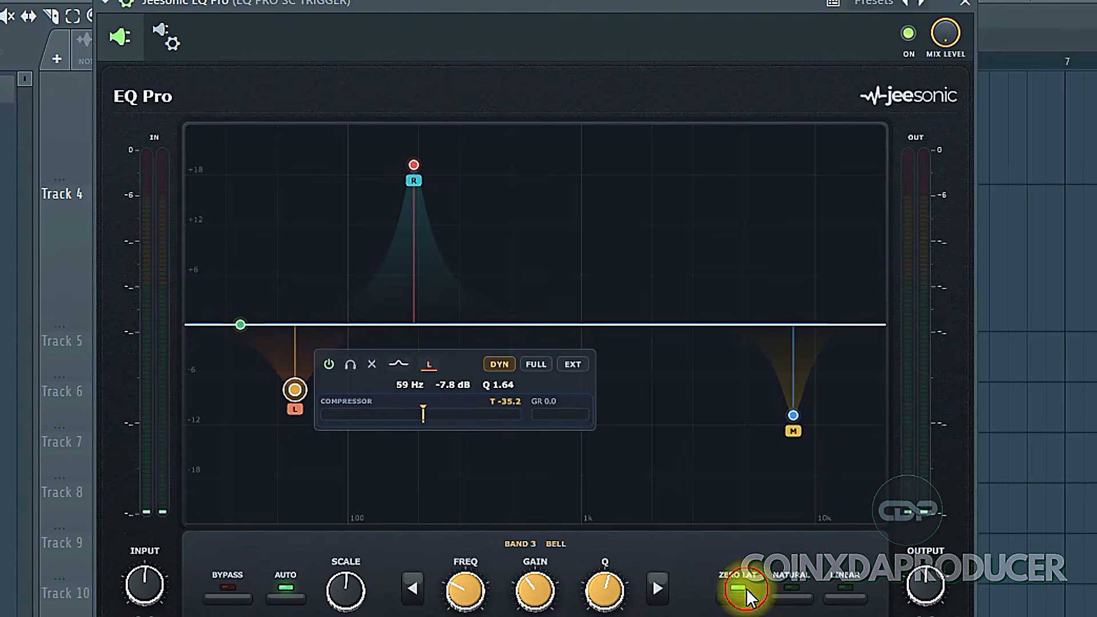
{"action": "left_click", "coordinate": [792, 597]}
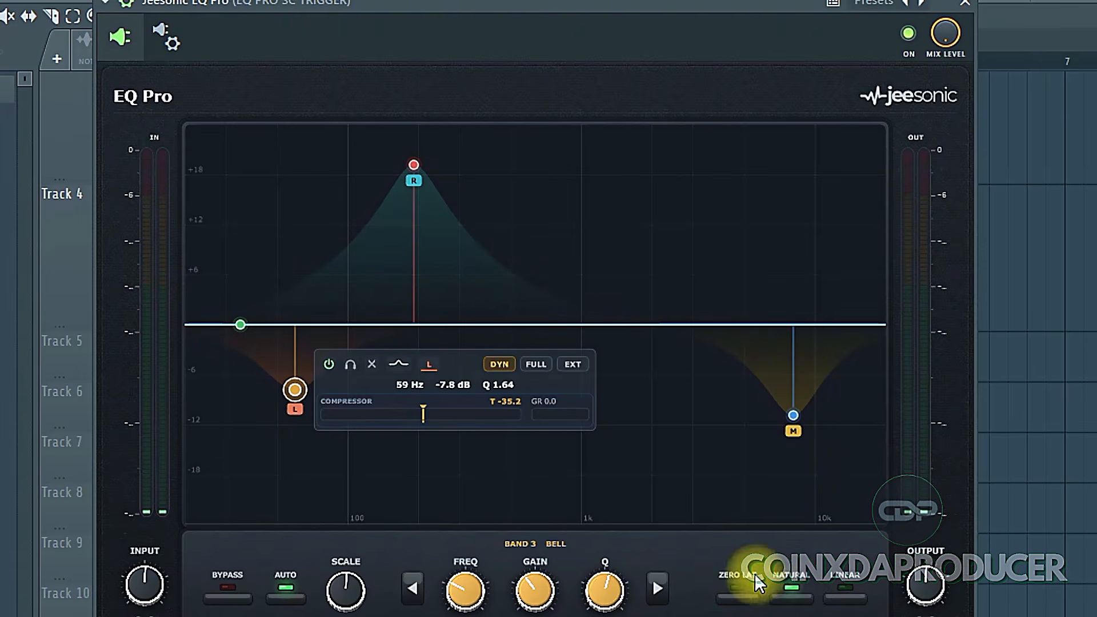
{"action": "left_click", "coordinate": [737, 594]}
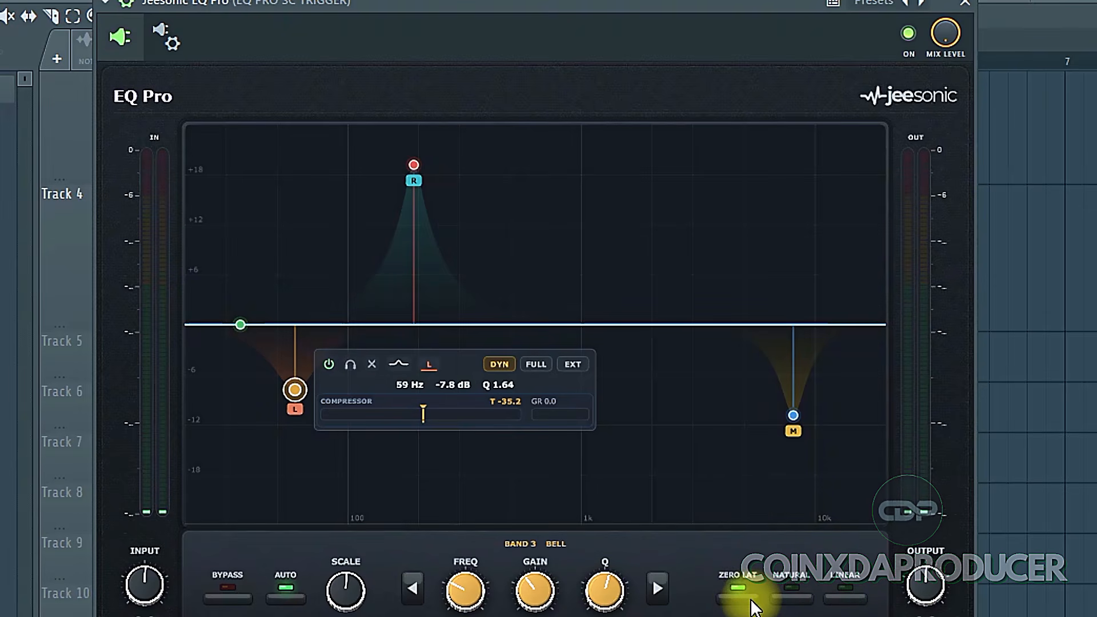
{"action": "left_click", "coordinate": [798, 596]}
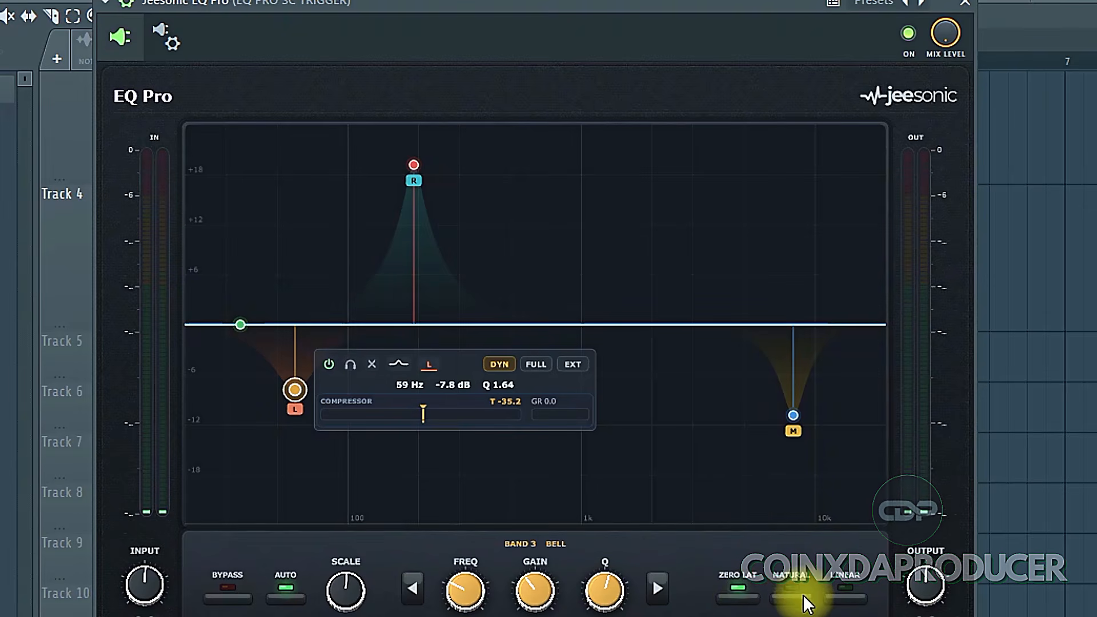
{"action": "left_click", "coordinate": [844, 595]}
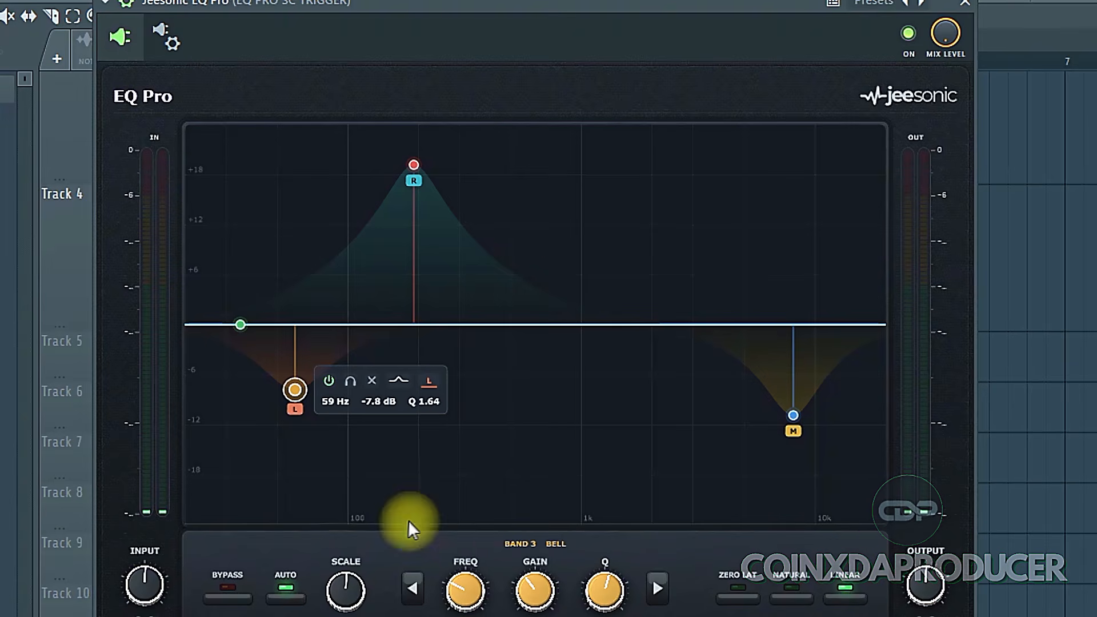
{"action": "left_click", "coordinate": [223, 597]}
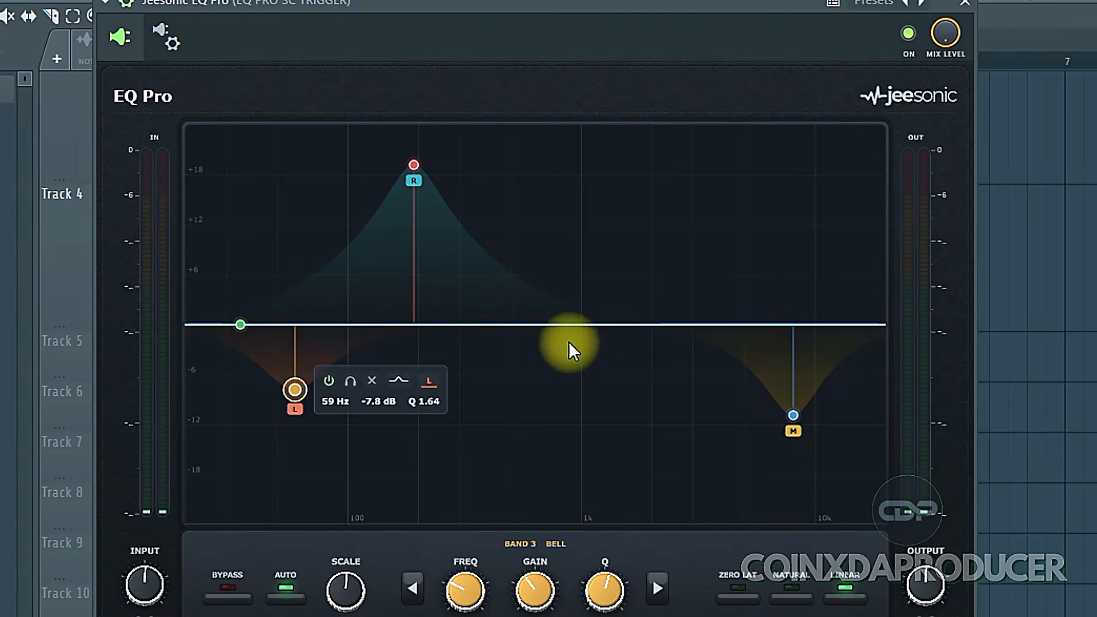
Step: Add a stereo bell band at 972 Hz with 1.7 dB of gain and a Q of 0.74
{"action": "double_click", "coordinate": [579, 325]}
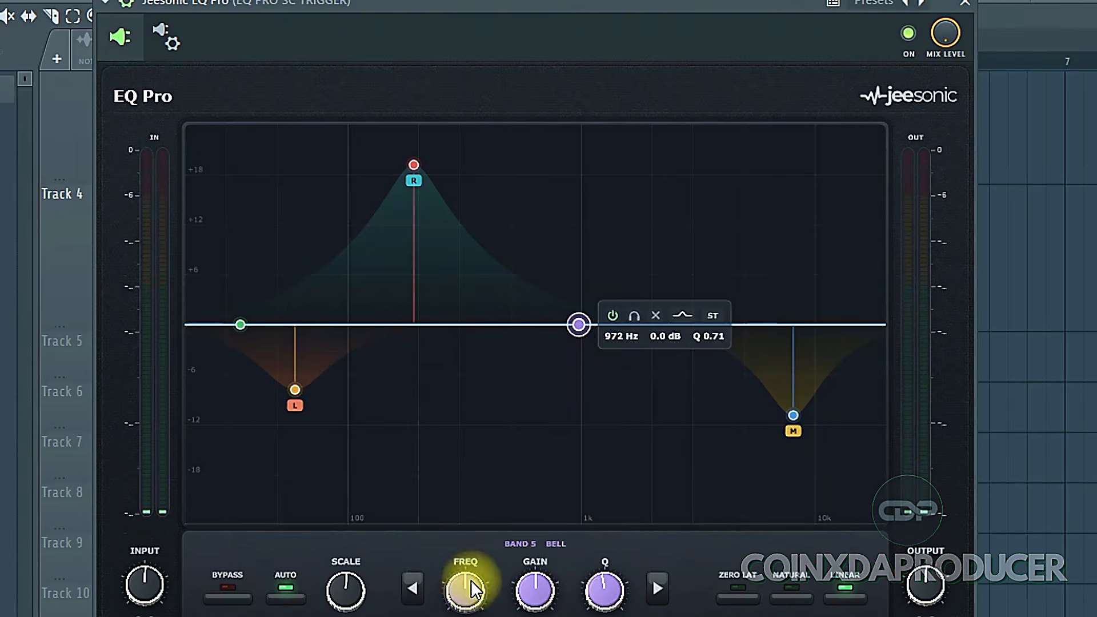
{"action": "left_click_drag", "start_coordinate": [464, 583], "coordinate": [535, 588]}
{"action": "mouse_move", "coordinate": [606, 588]}
{"action": "left_mouse_down"}
{"action": "mouse_move", "coordinate": [627, 588]}
{"action": "mouse_move", "coordinate": [607, 593]}
{"action": "mouse_move", "coordinate": [616, 597]}
{"action": "left_mouse_up"}
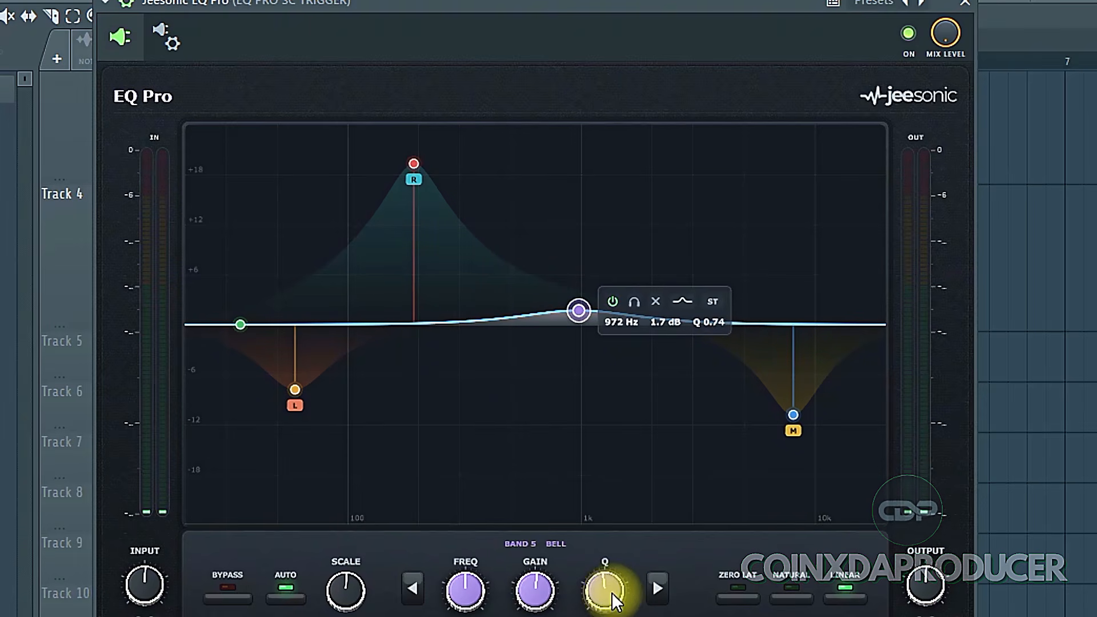
Step: Add four flat stereo bell bands on the curve at 258 Hz, 90 Hz, 3.27 kHz and 476 Hz
{"action": "left_click", "coordinate": [445, 326]}
{"action": "double_click", "coordinate": [444, 326]}
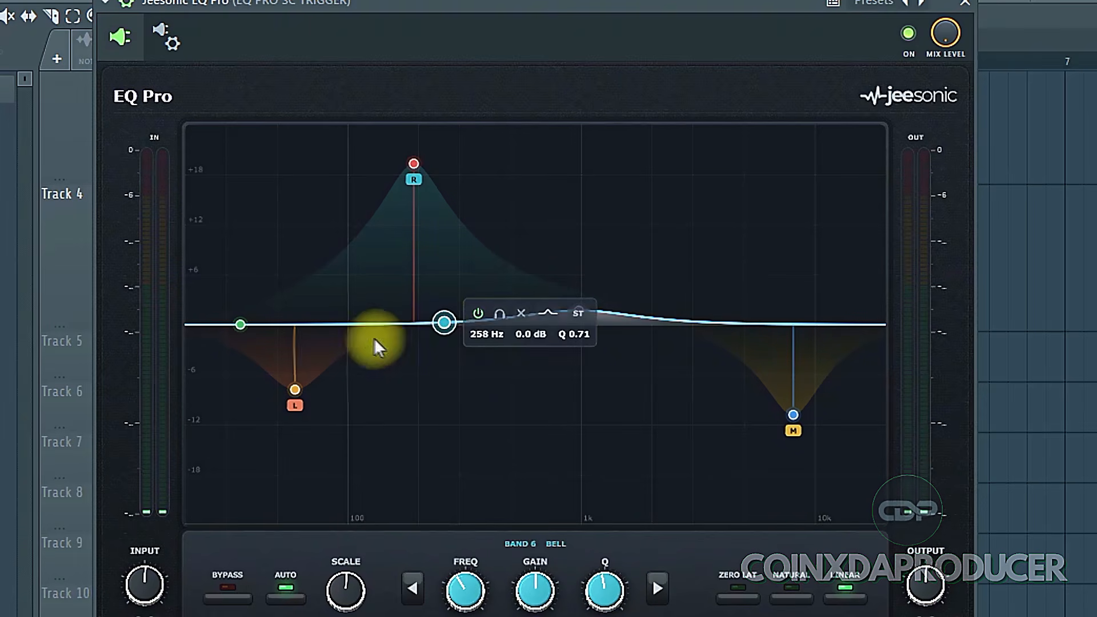
{"action": "double_click", "coordinate": [337, 324]}
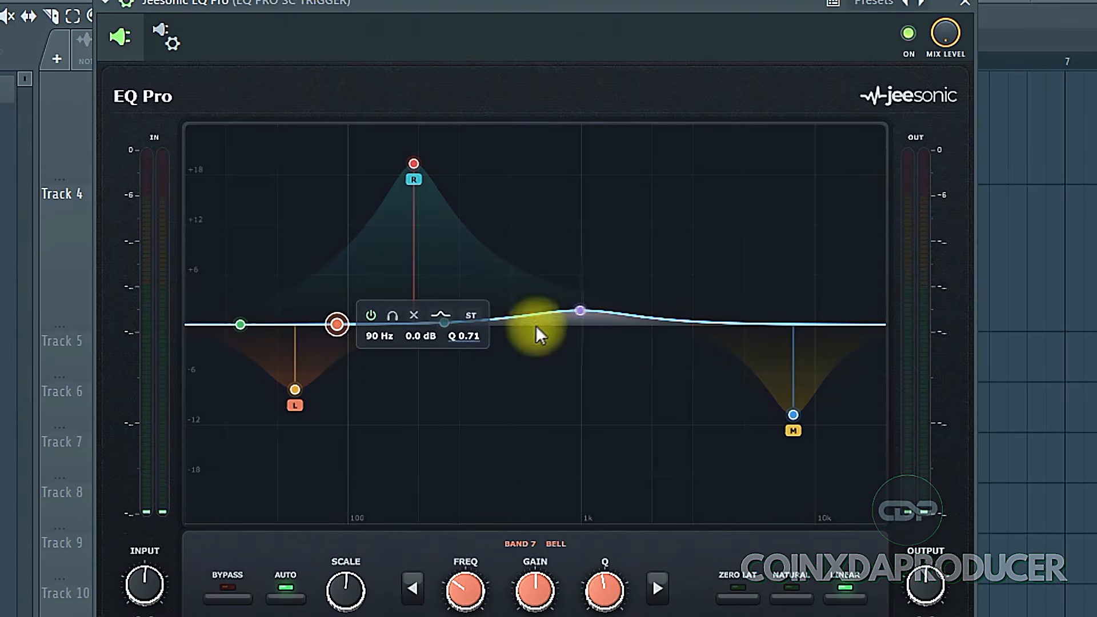
{"action": "double_click", "coordinate": [703, 324]}
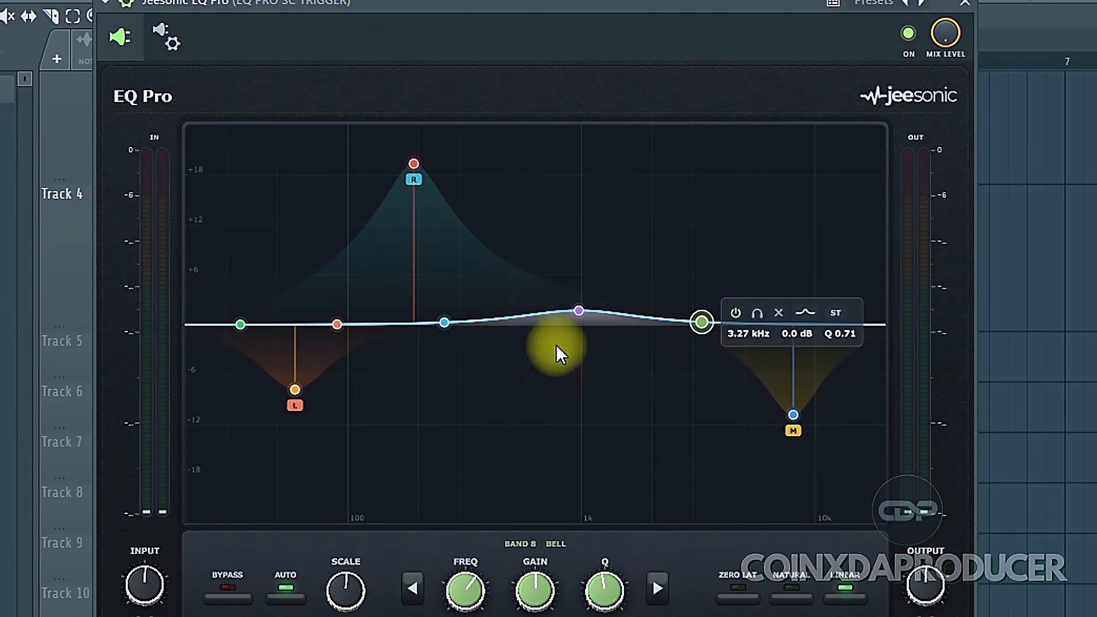
{"action": "double_click", "coordinate": [507, 321]}
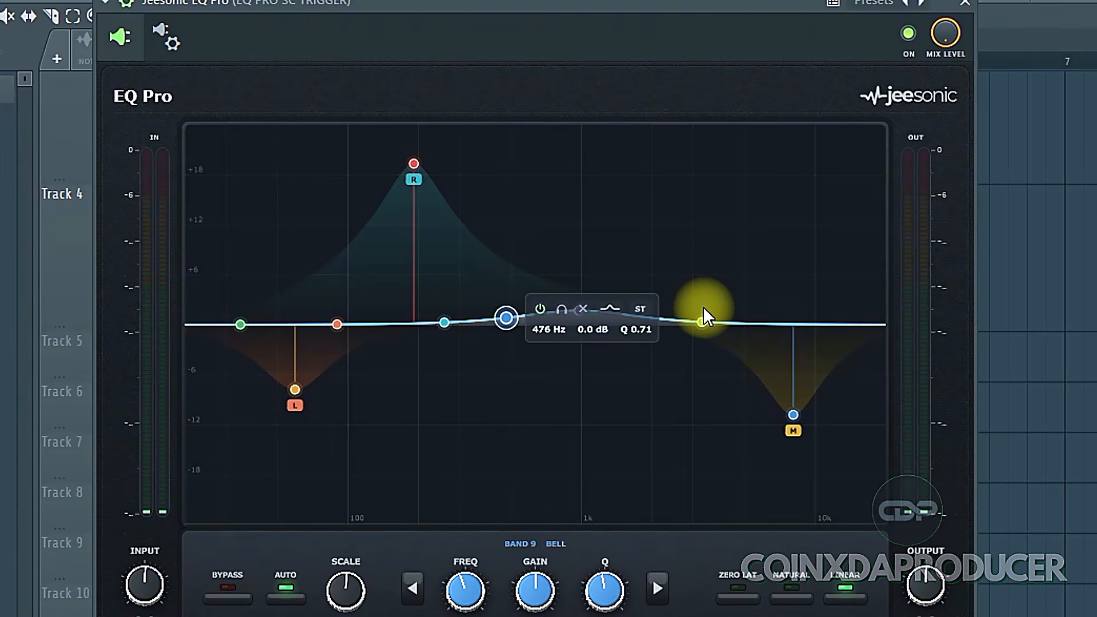
Step: Open the plugin's settings to view the UI Scale, Analyzer and Oversampling options
{"action": "left_click", "coordinate": [953, 616]}
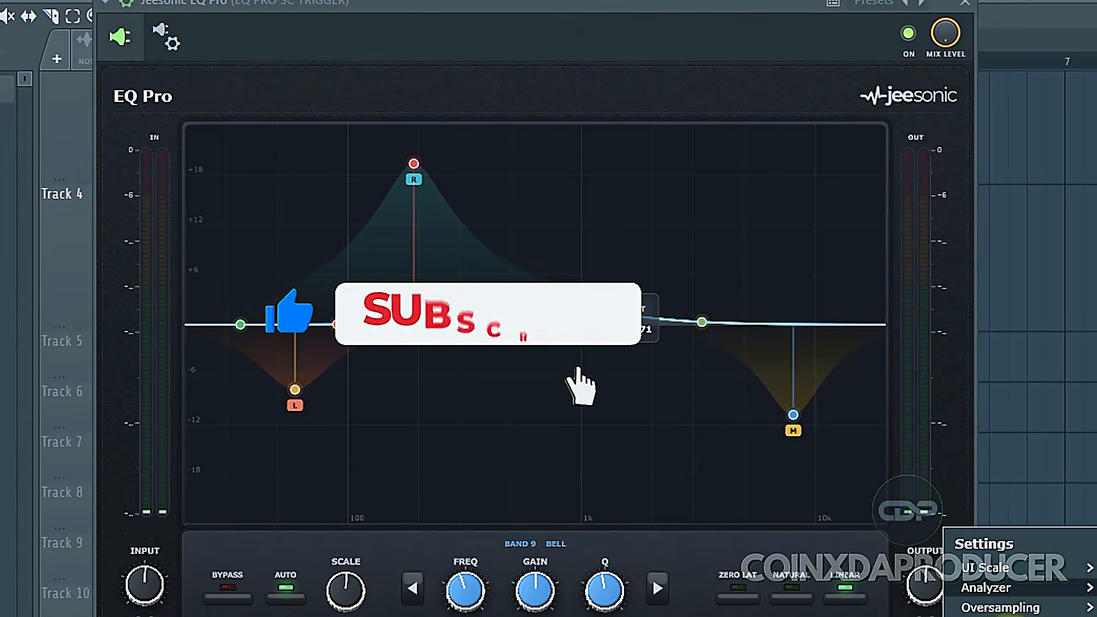
{"action": "left_click", "coordinate": [953, 616]}
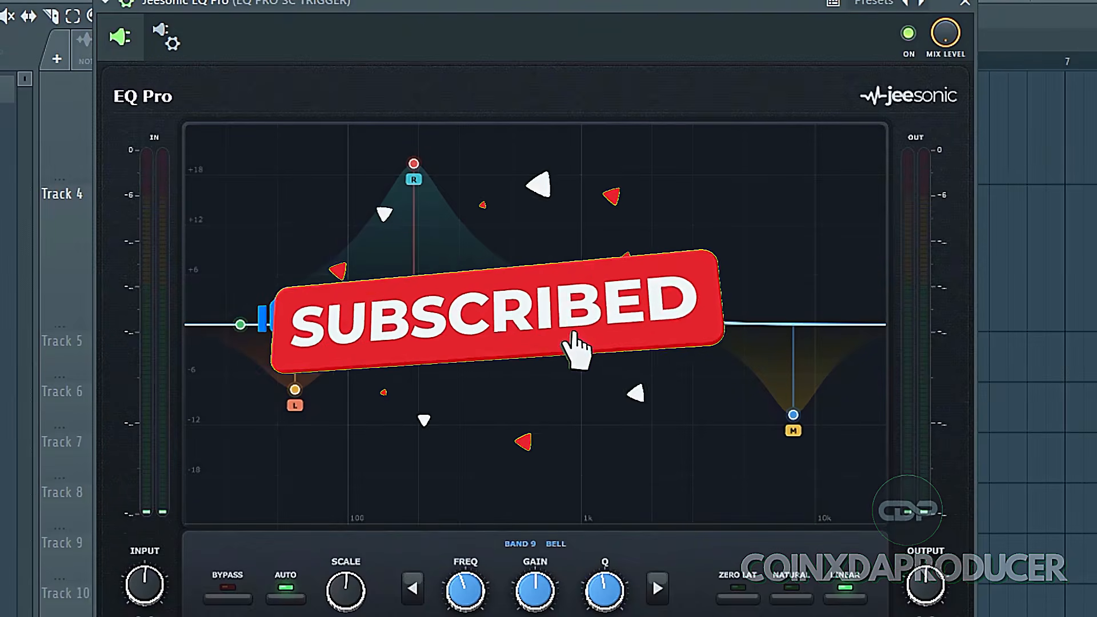
{"action": "left_click", "coordinate": [953, 615]}
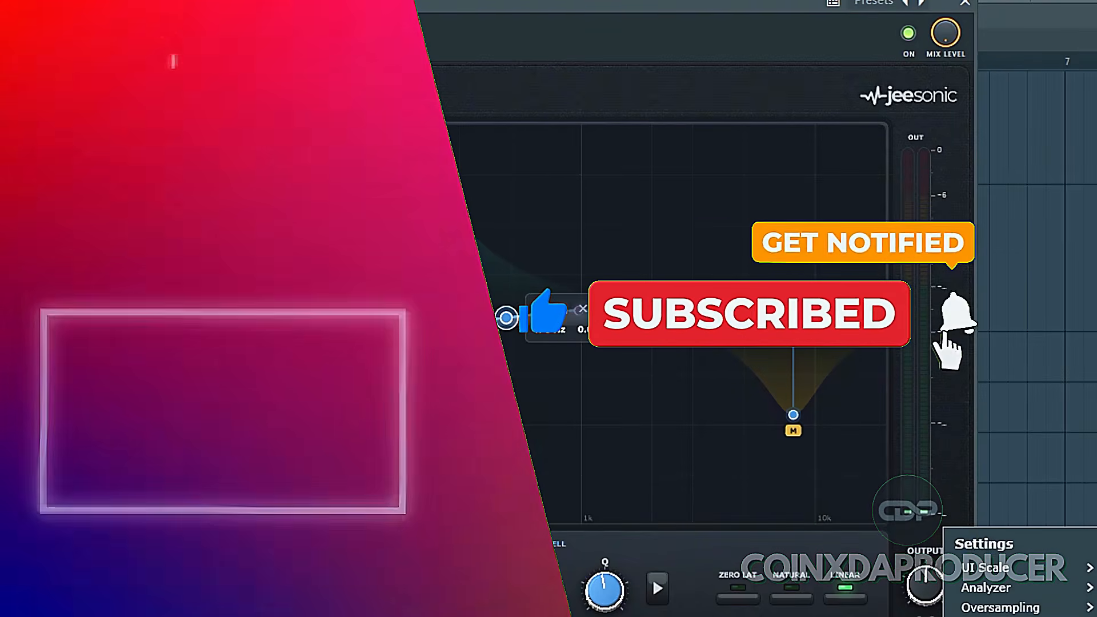
{"action": "left_click", "coordinate": [953, 615]}
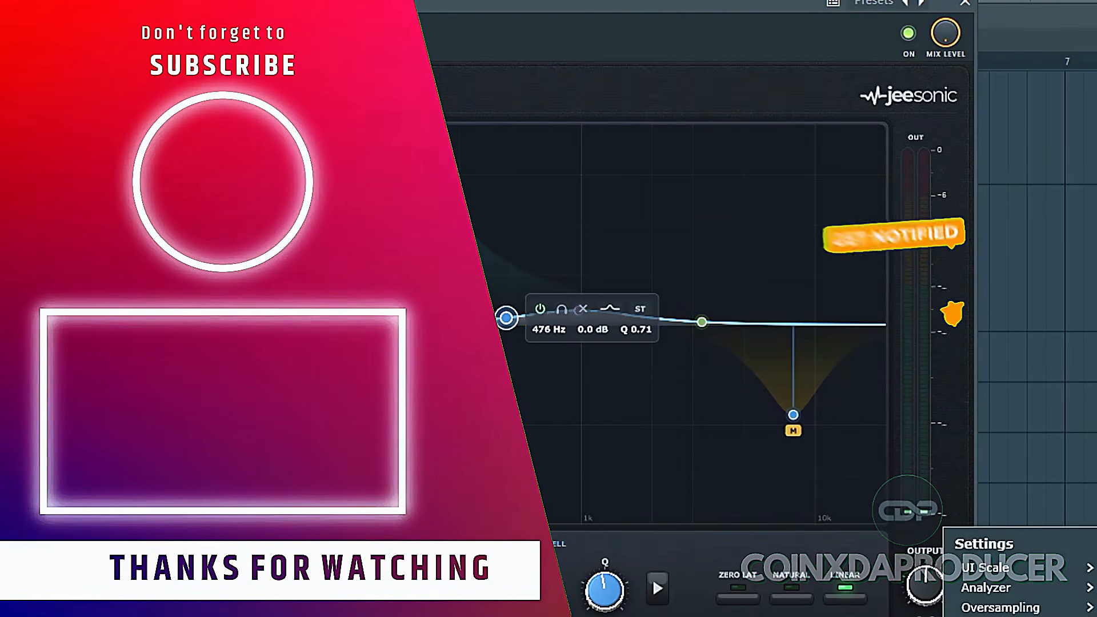